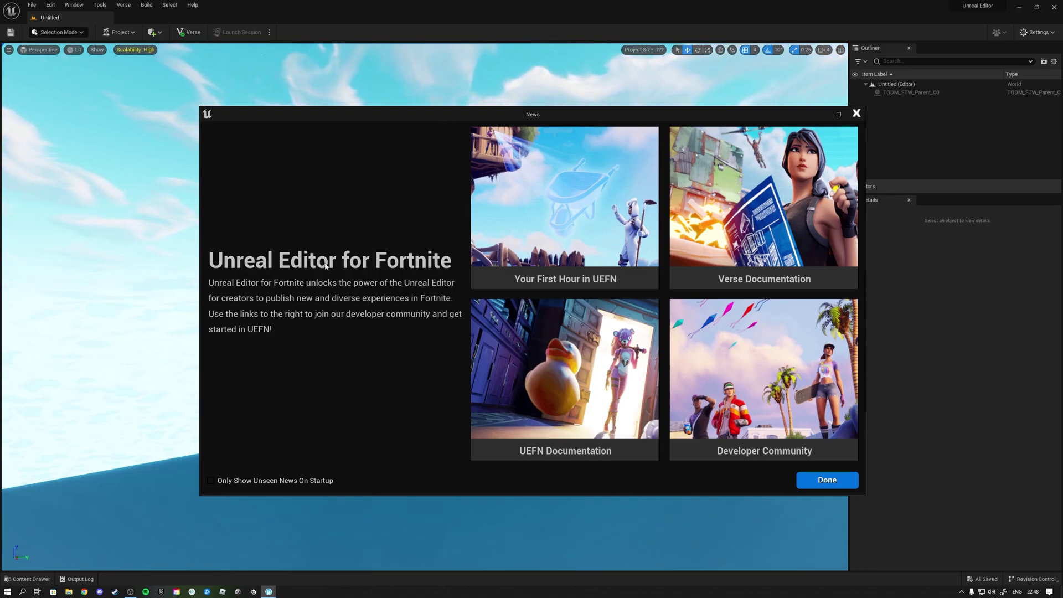
drag(500, 114, 408, 117)
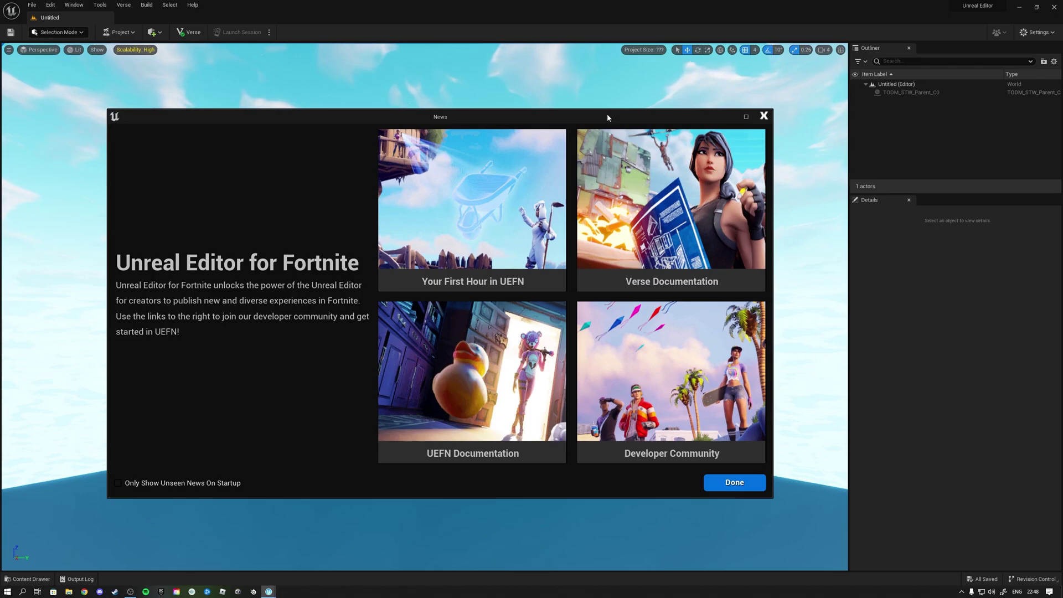
drag(387, 115, 312, 155)
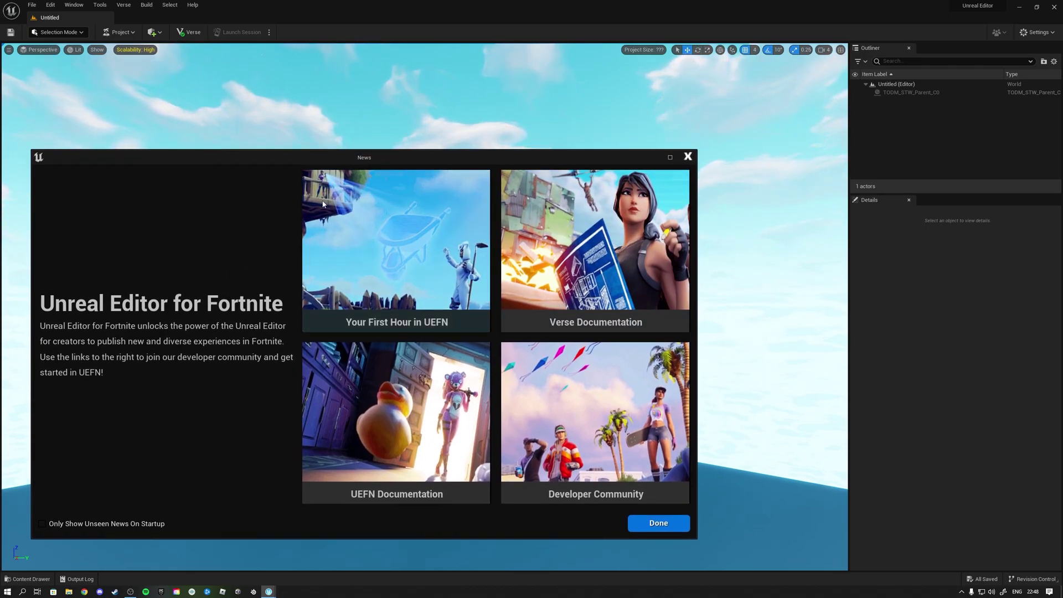
mouse_move(168, 157)
mouse_down()
mouse_move(188, 149)
mouse_move(180, 159)
mouse_up()
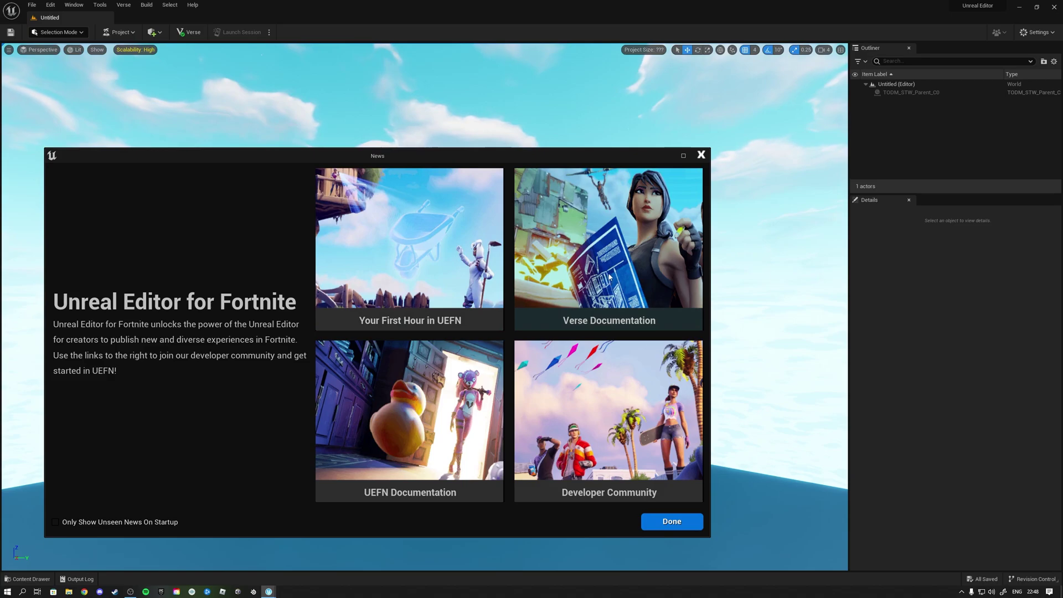
drag(219, 155, 197, 168)
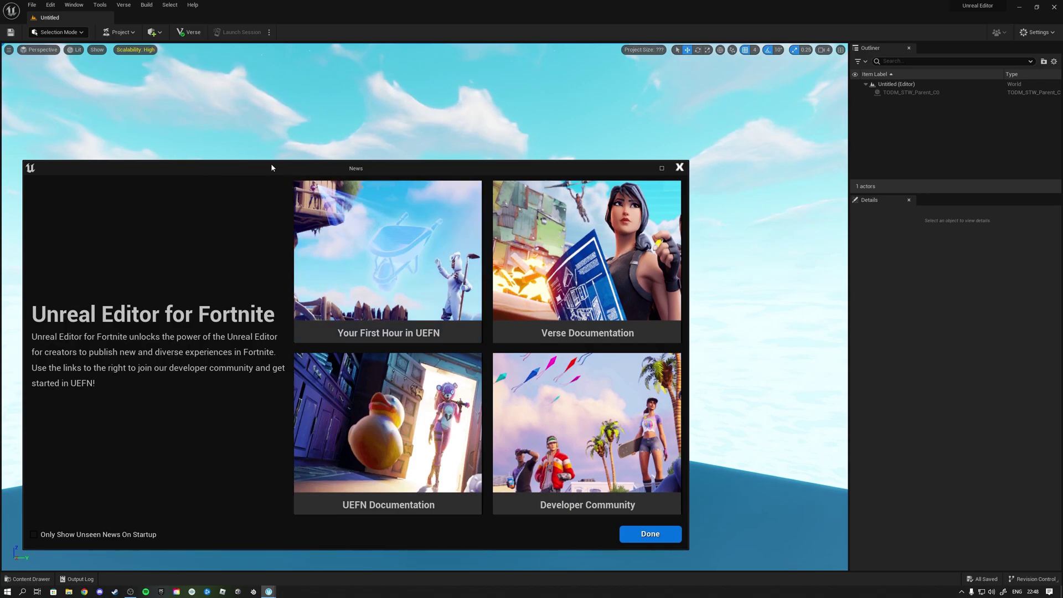
mouse_move(271, 163)
mouse_down()
mouse_move(300, 154)
mouse_move(291, 162)
mouse_up()
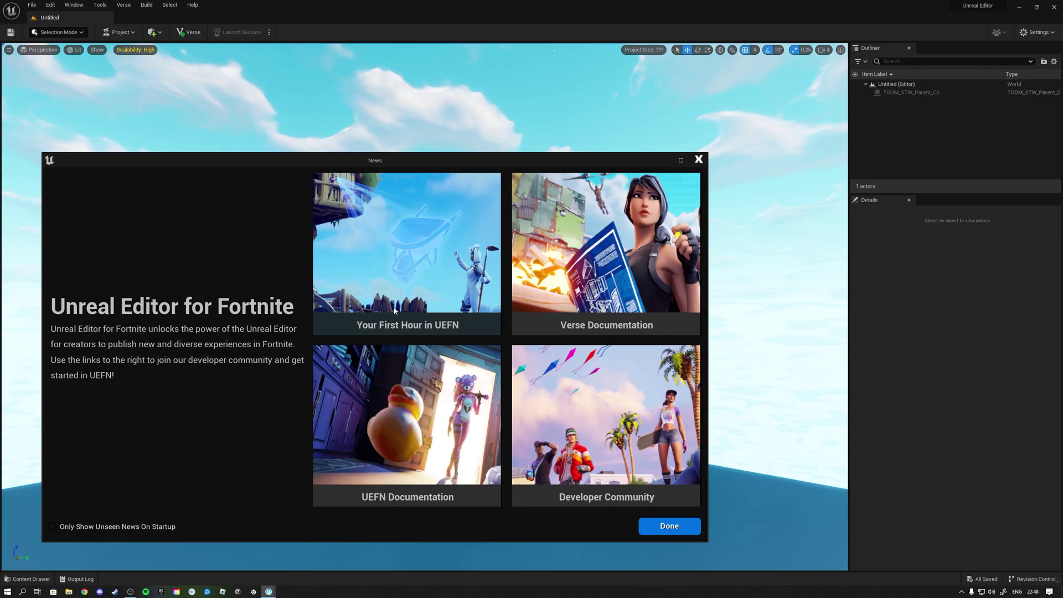
Open the UEFN Documentation from the news window, examine its Verse section and list of topics, and close the page
click(393, 442)
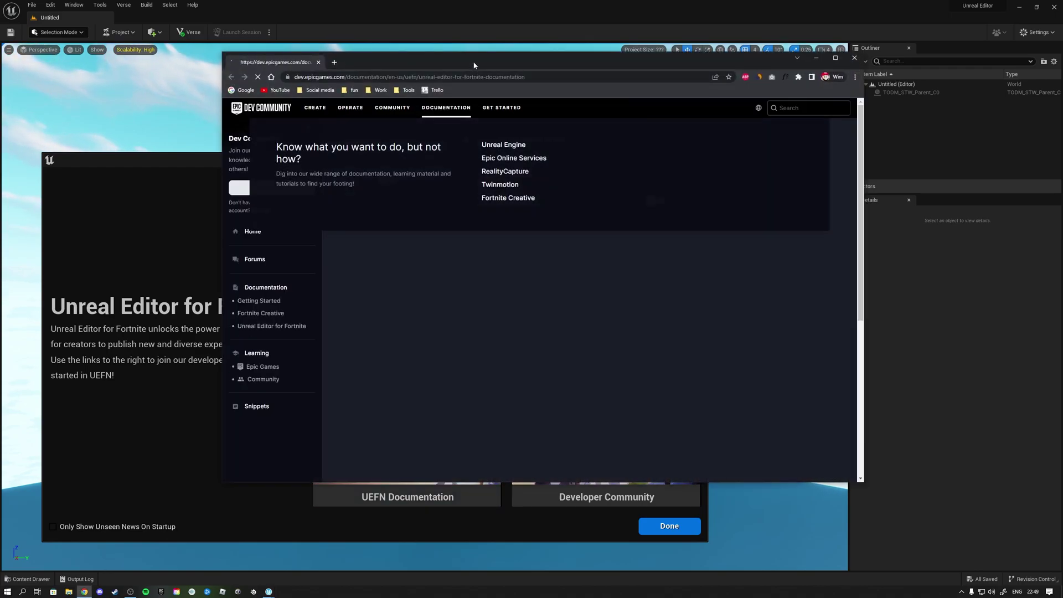
drag(473, 62, 454, 90)
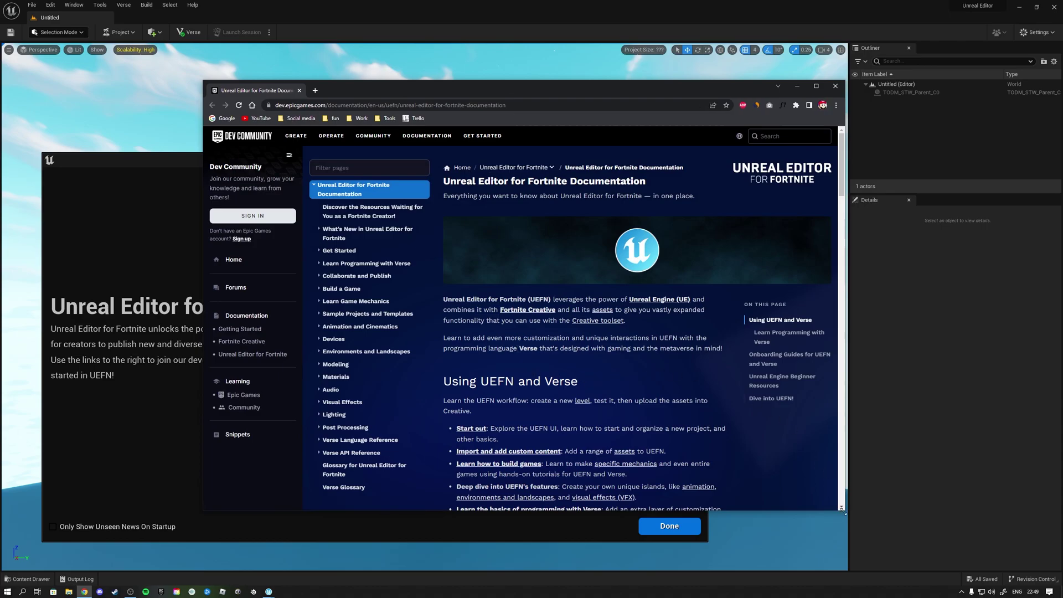
drag(843, 512, 931, 528)
drag(504, 90, 409, 85)
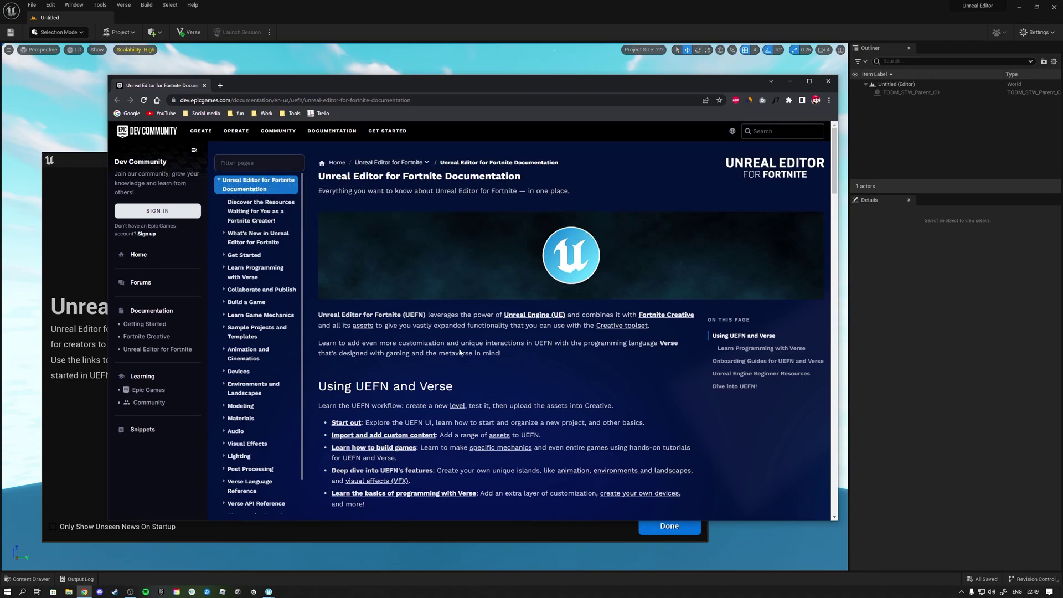
scroll(459, 352, down, 2)
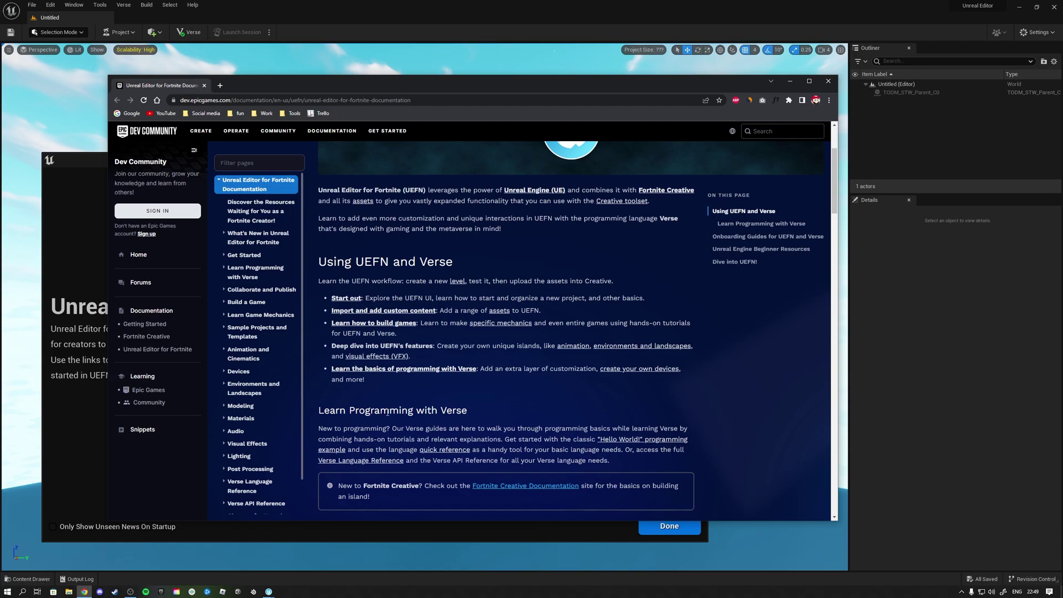
drag(336, 411, 469, 413)
click(479, 416)
scroll(294, 310, down, 1)
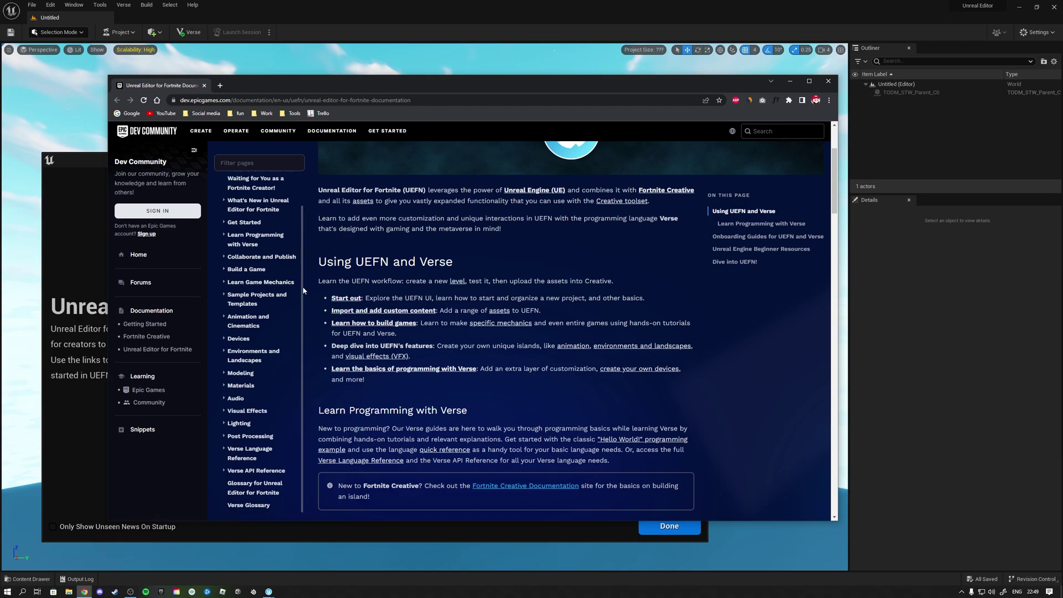
scroll(286, 300, up, 1)
scroll(286, 301, up, 1)
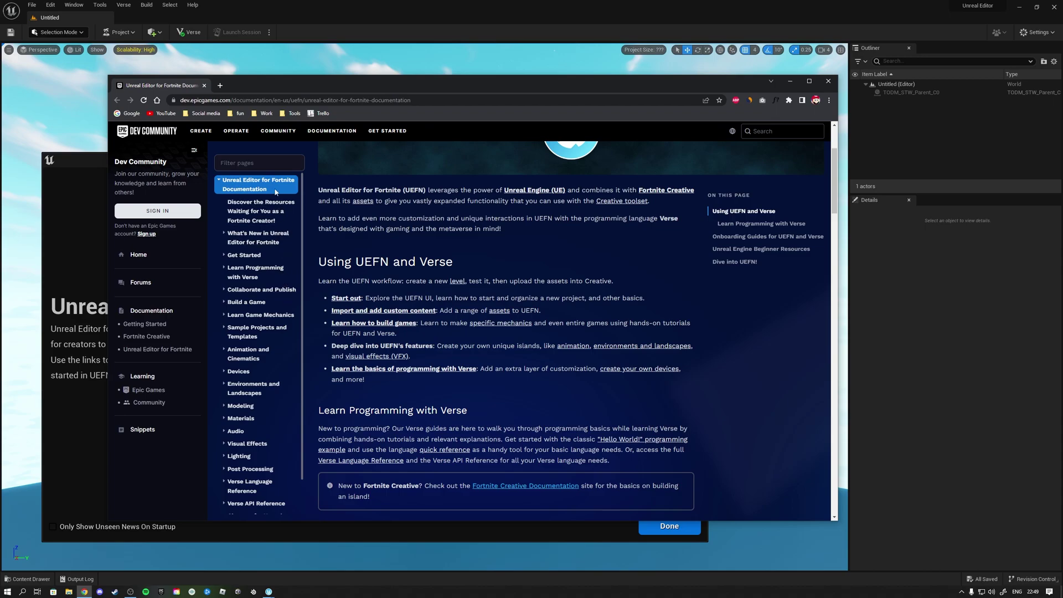
click(205, 86)
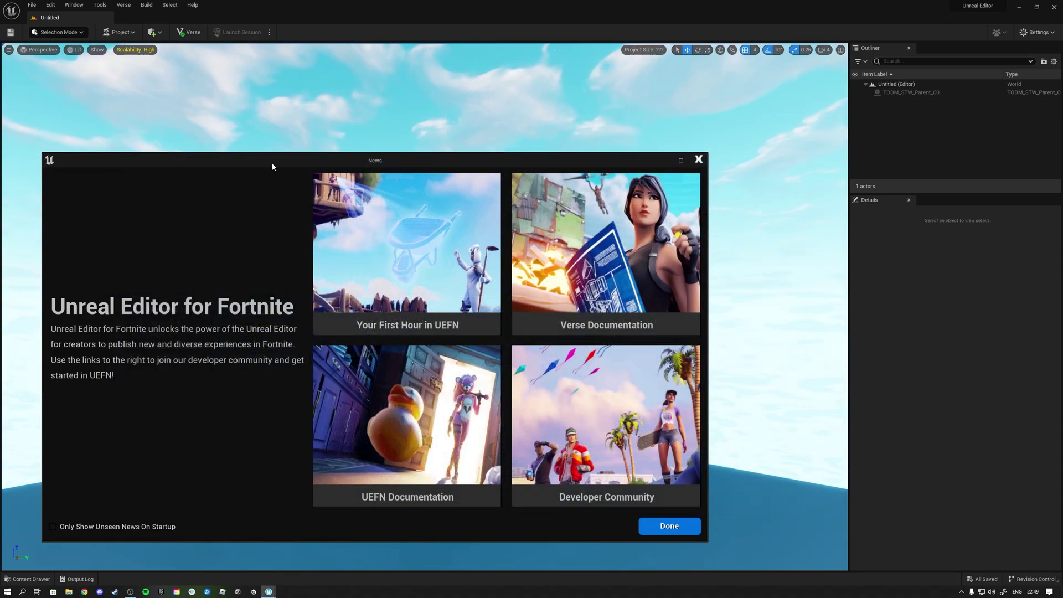
Dismiss the news window and look through the island templates in the project browser
drag(273, 166, 296, 162)
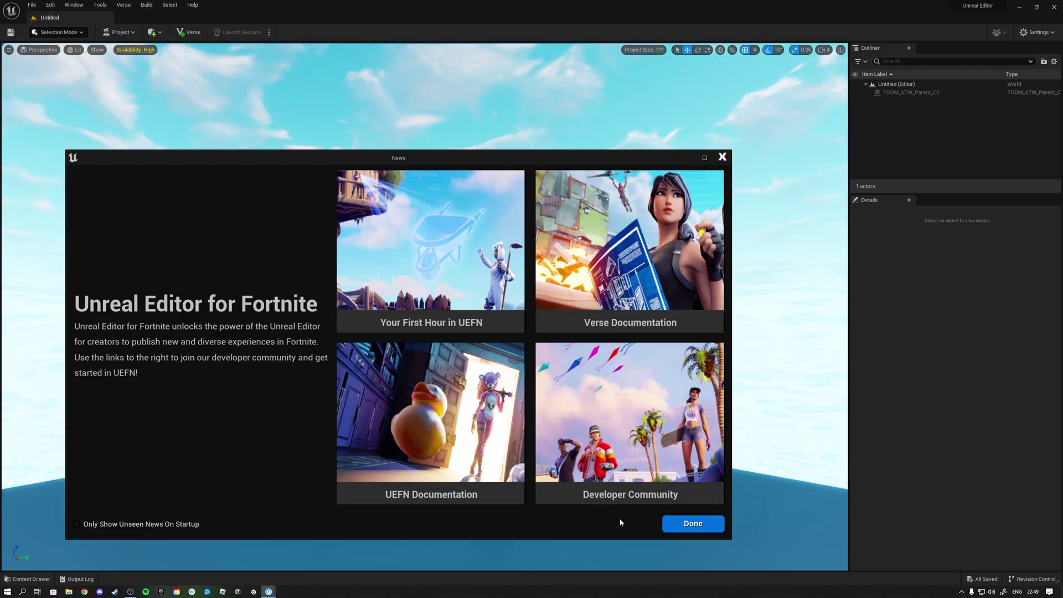
click(677, 524)
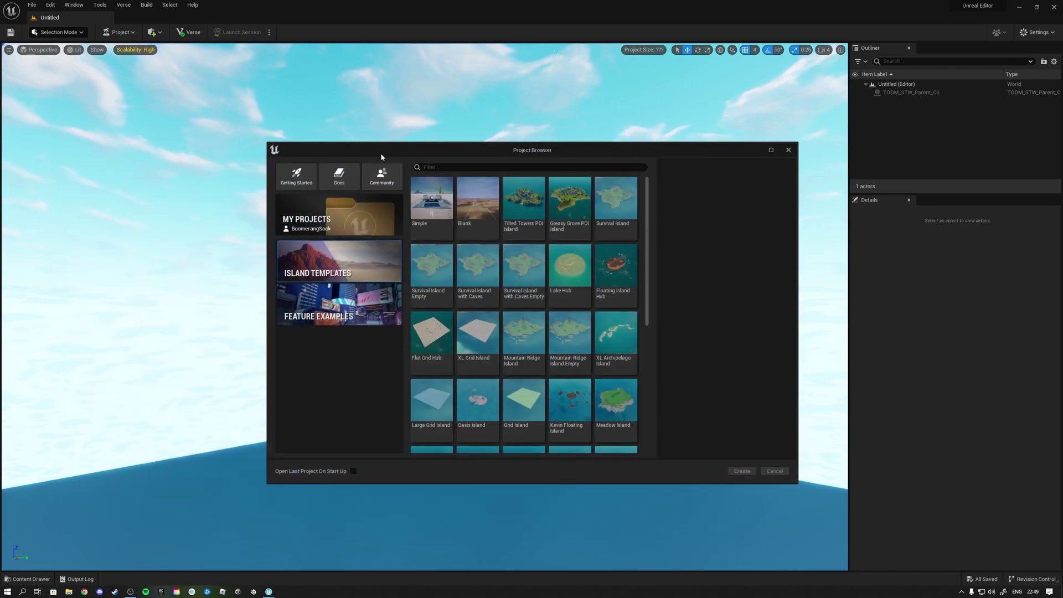
drag(403, 153, 301, 156)
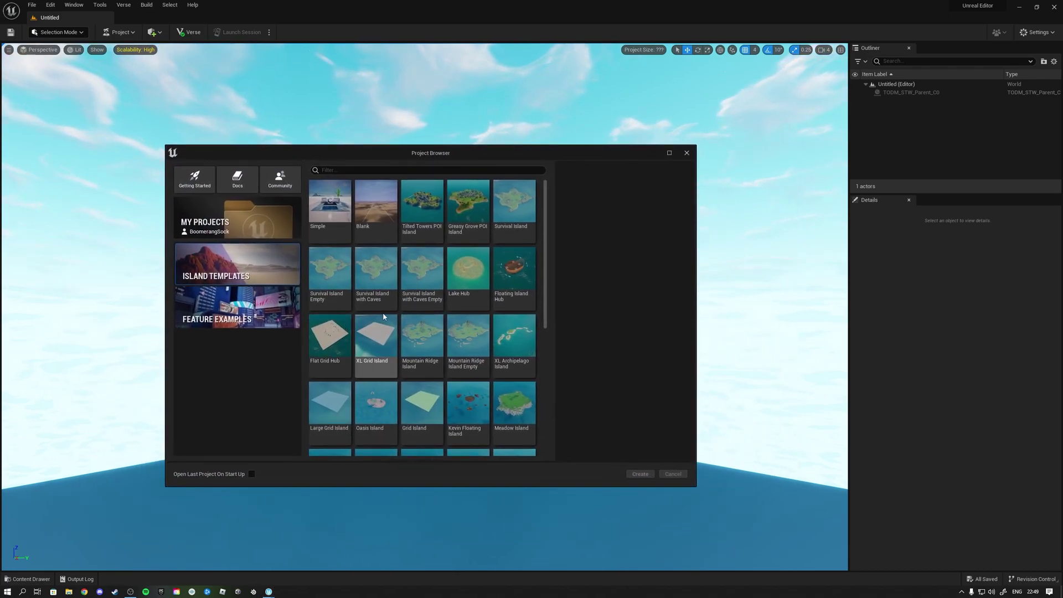
scroll(383, 316, down, 1)
scroll(383, 316, up, 1)
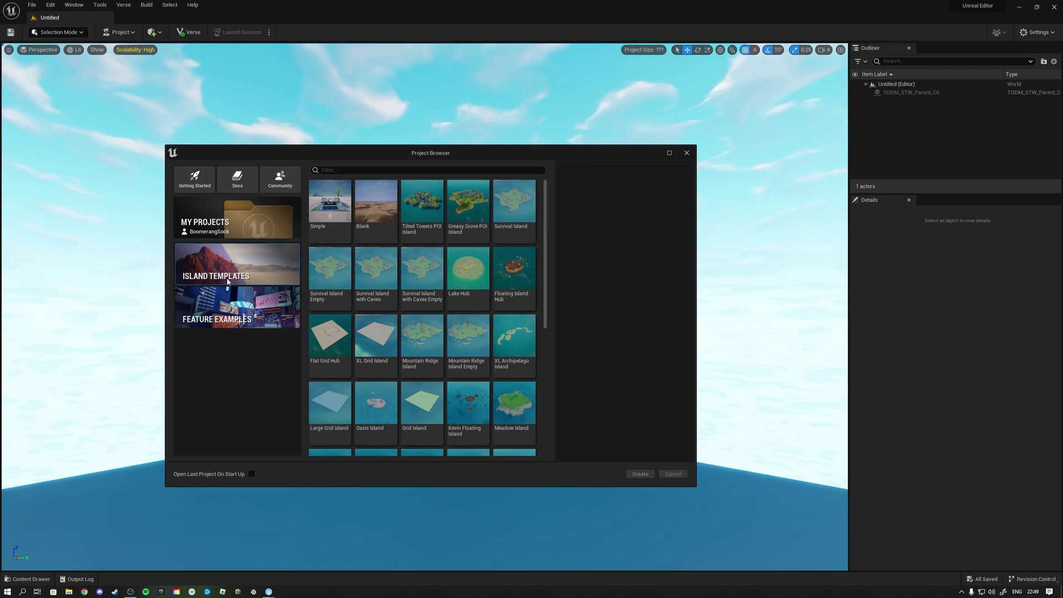
Preview the feature examples one by one, from Verse Detonation Template through Verse Parkour Template to Animation 101
click(228, 314)
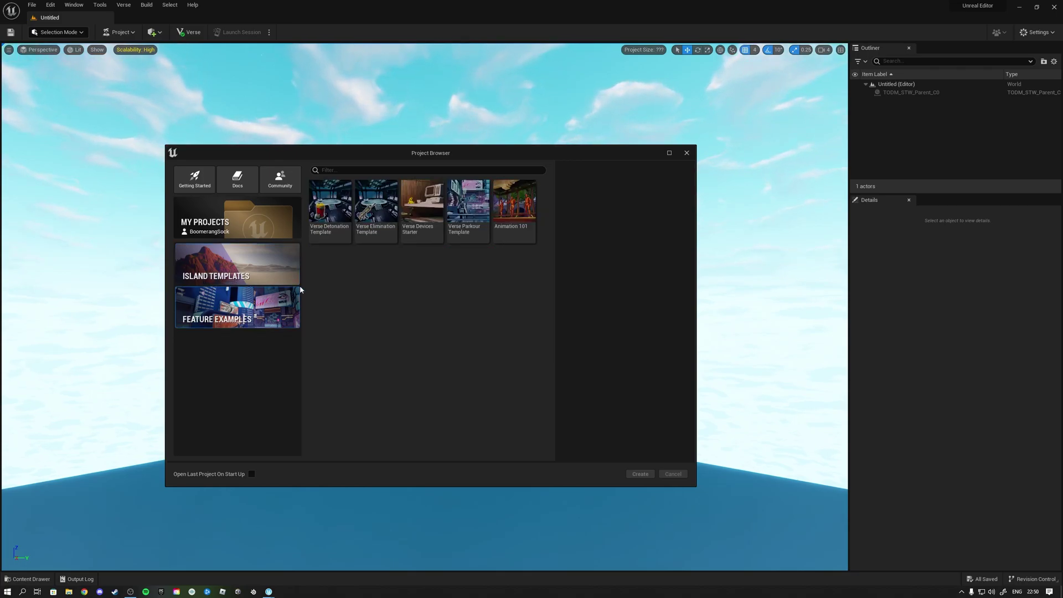
click(335, 237)
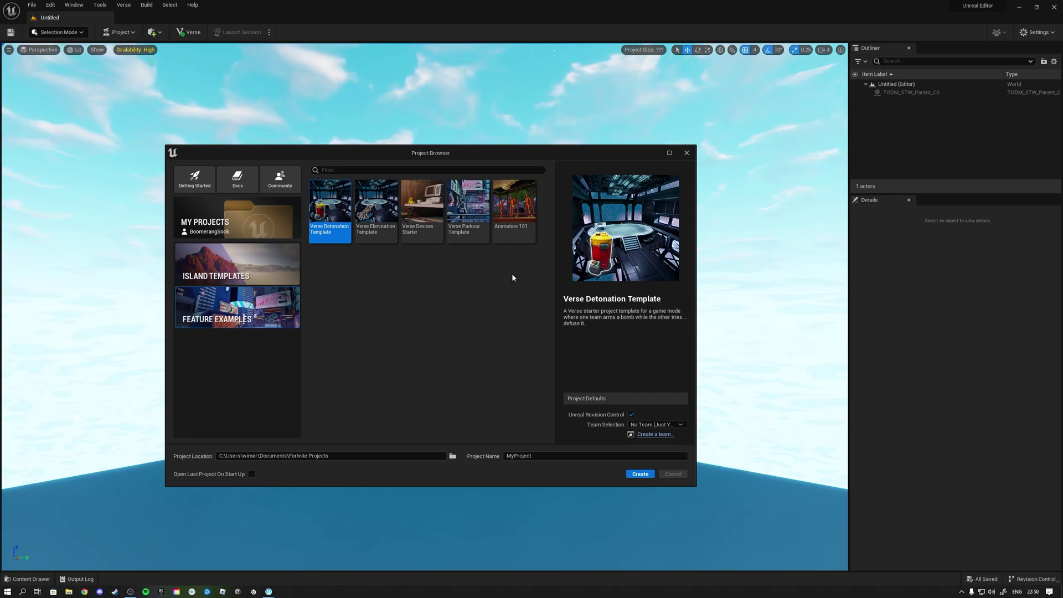
click(377, 232)
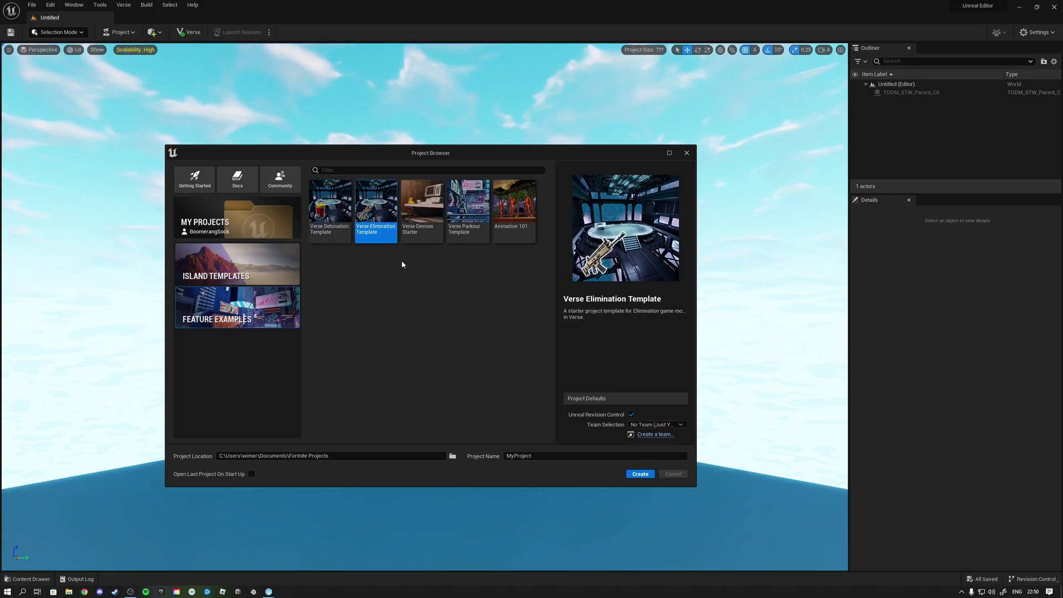
click(422, 238)
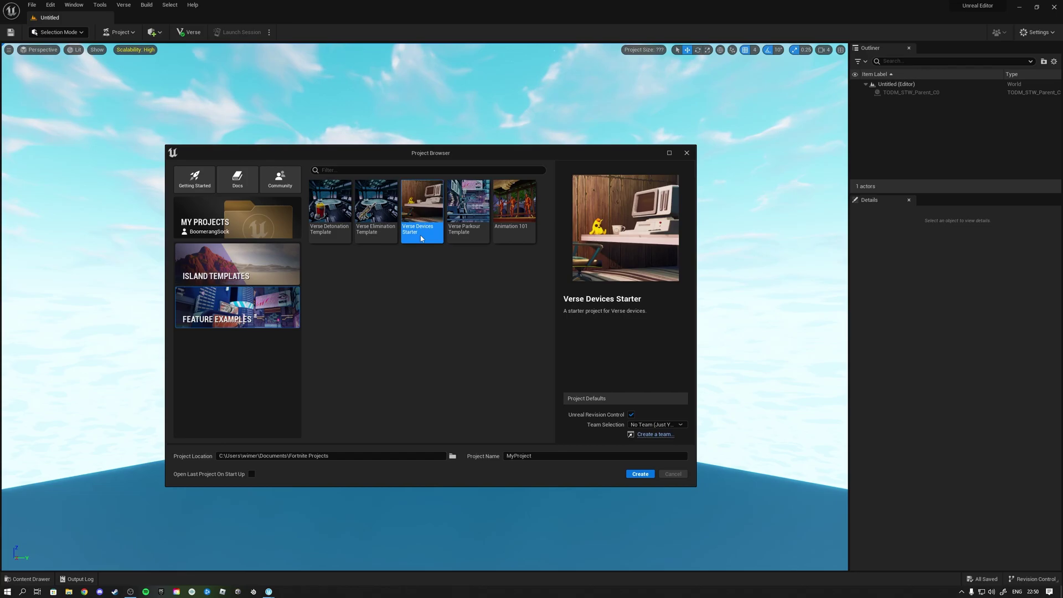
click(469, 236)
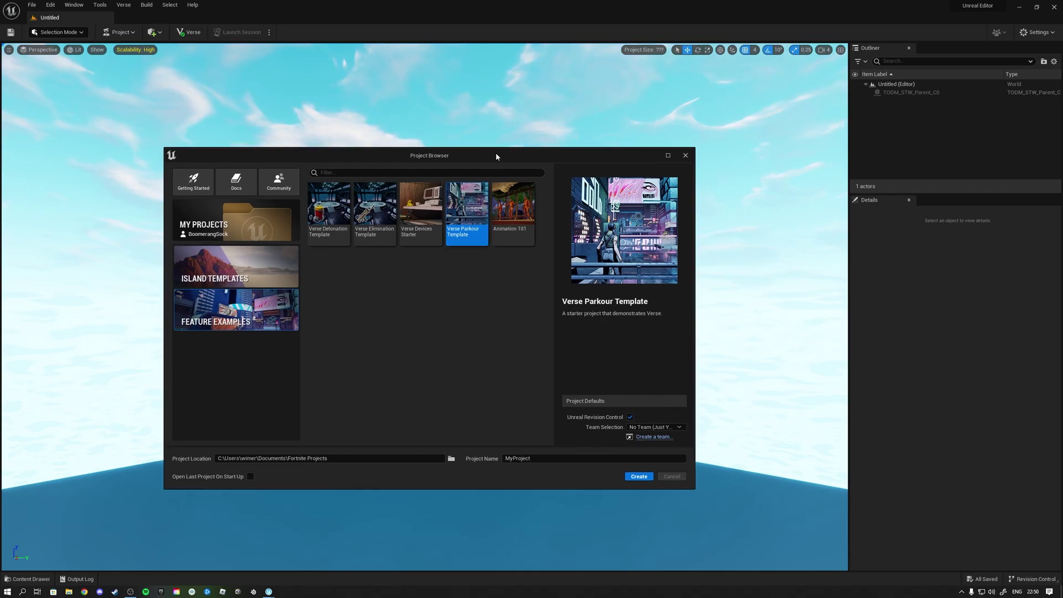
drag(496, 152, 435, 185)
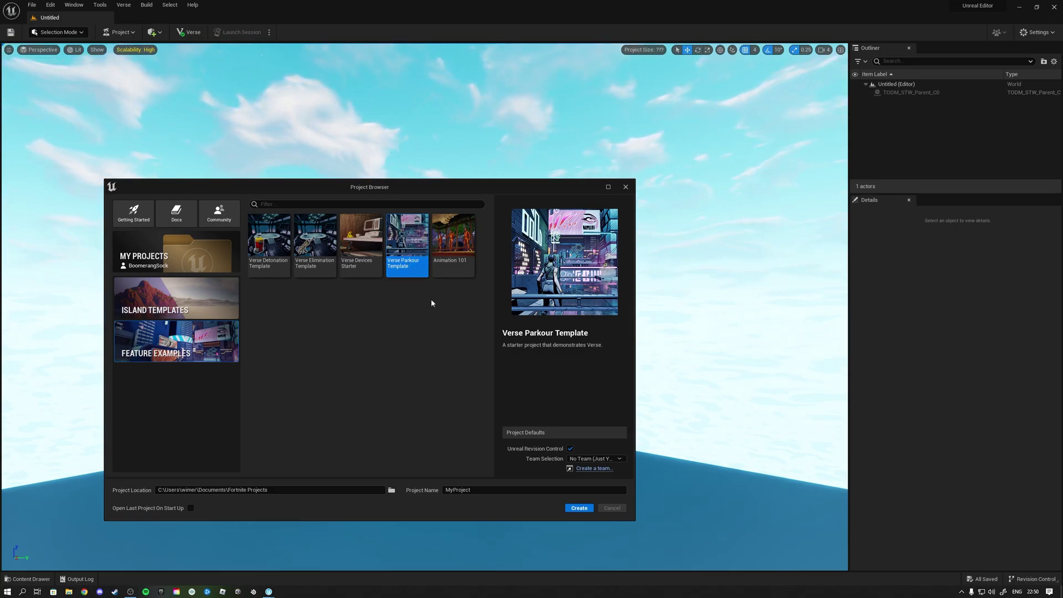
click(450, 265)
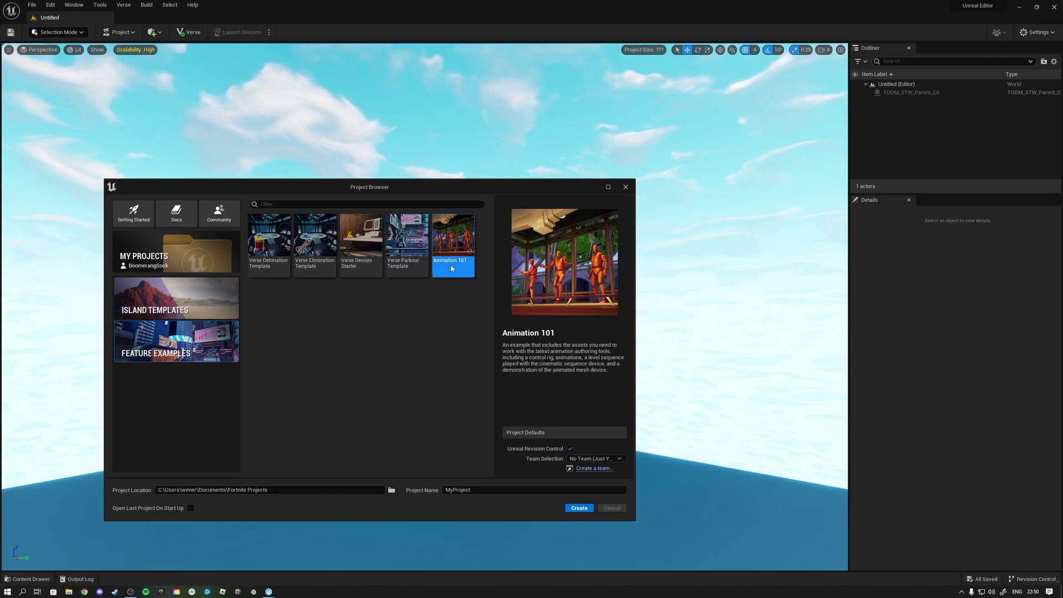
Look through the full list of island templates and check the My Projects list
click(166, 299)
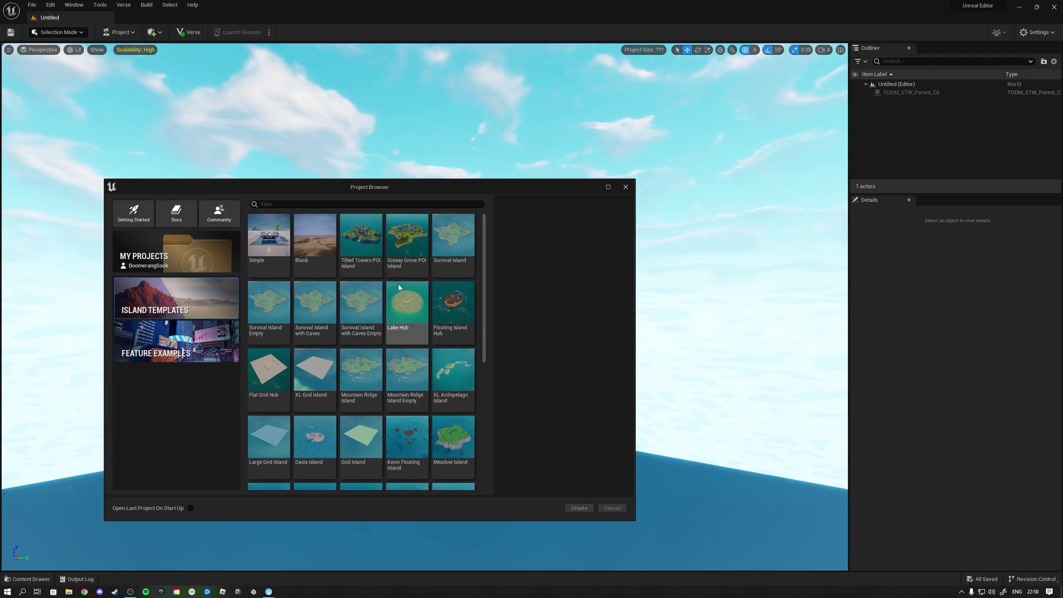
scroll(386, 315, down, 3)
scroll(386, 315, up, 3)
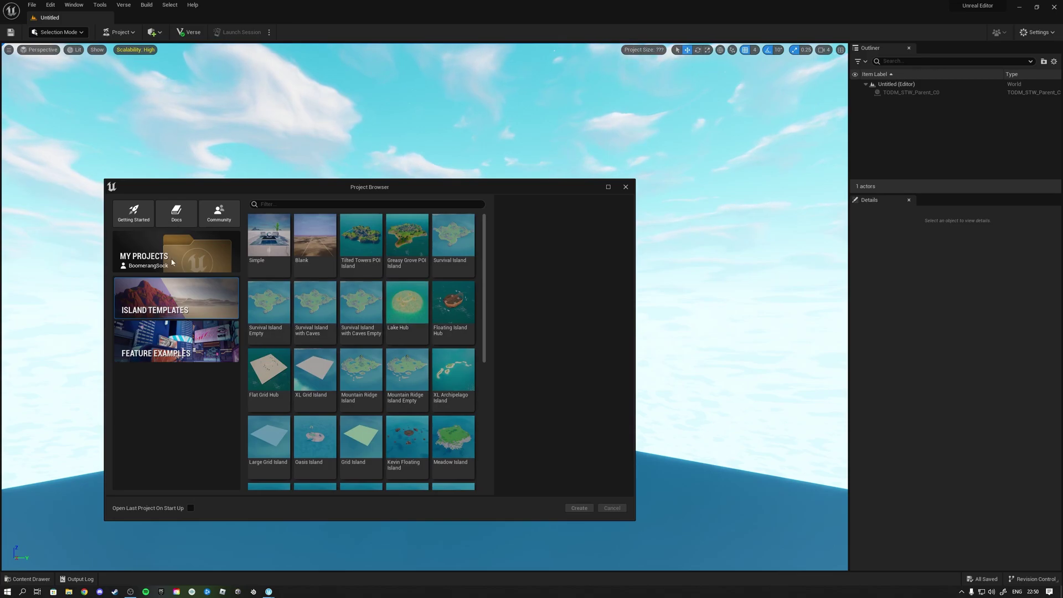
click(193, 260)
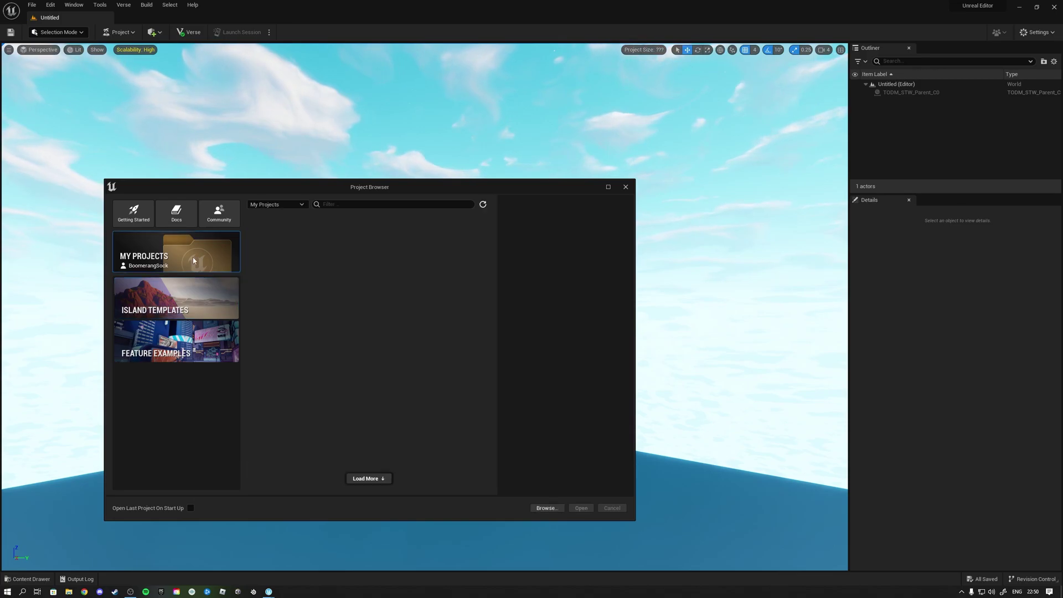
Preview the Simple, Blank, Tilted Towers POI Island, Greasy Grove POI Island, Survival Island and Lake Hub island templates
click(215, 289)
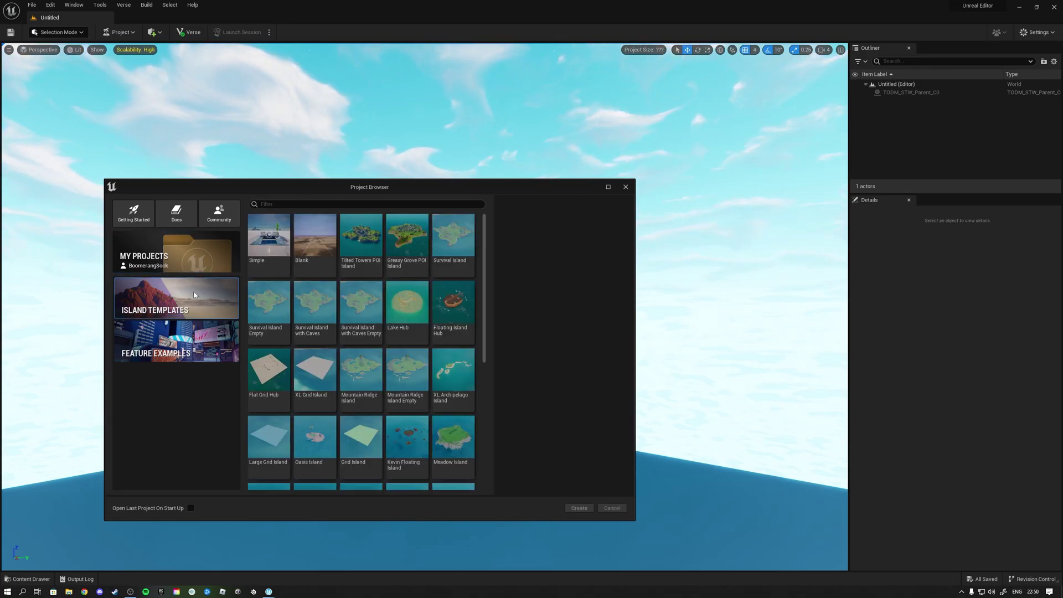
click(278, 262)
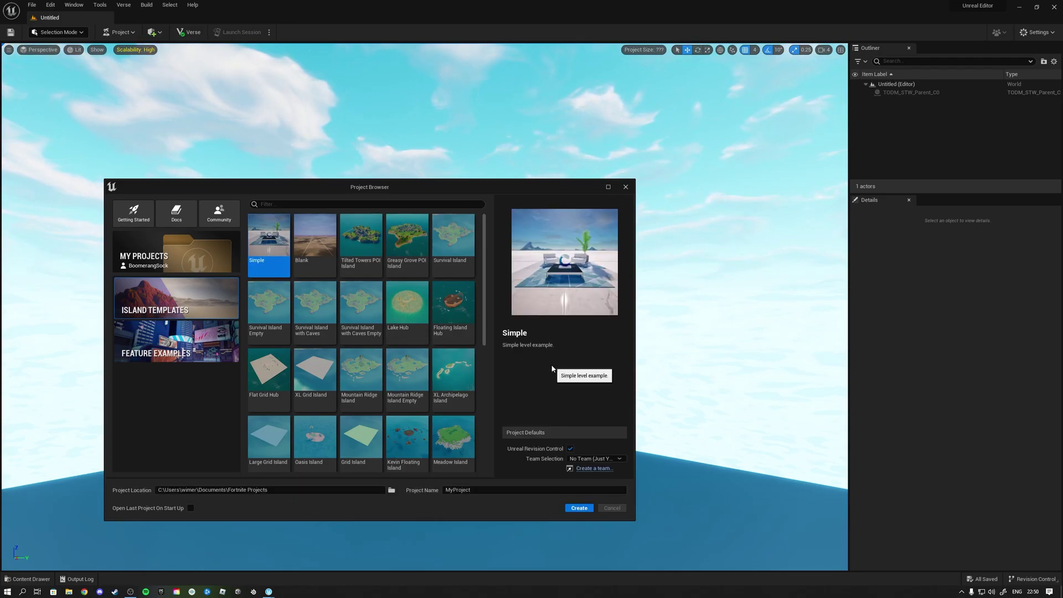
click(315, 244)
click(363, 253)
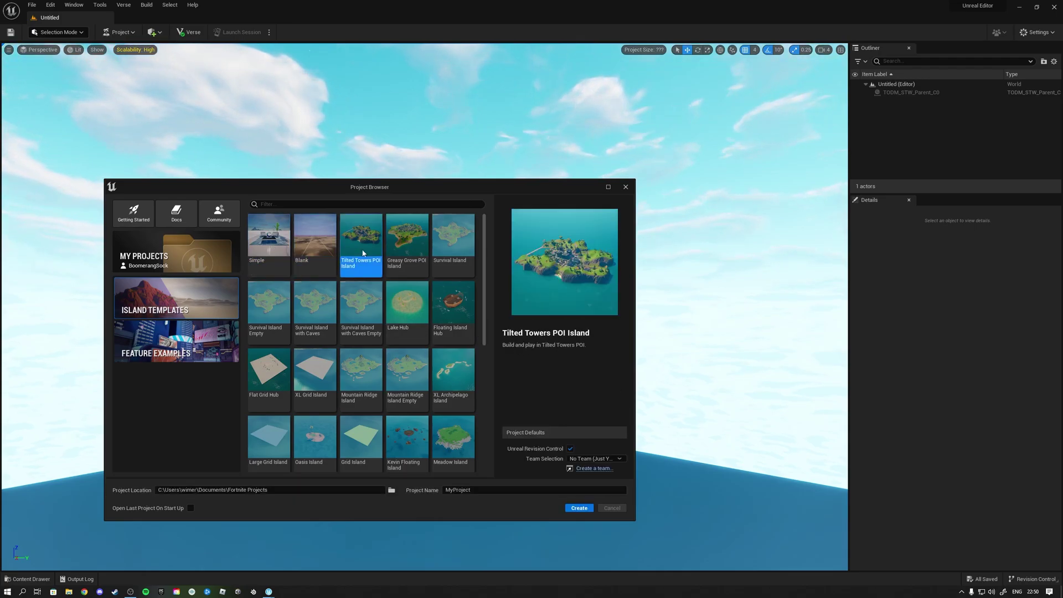
click(411, 248)
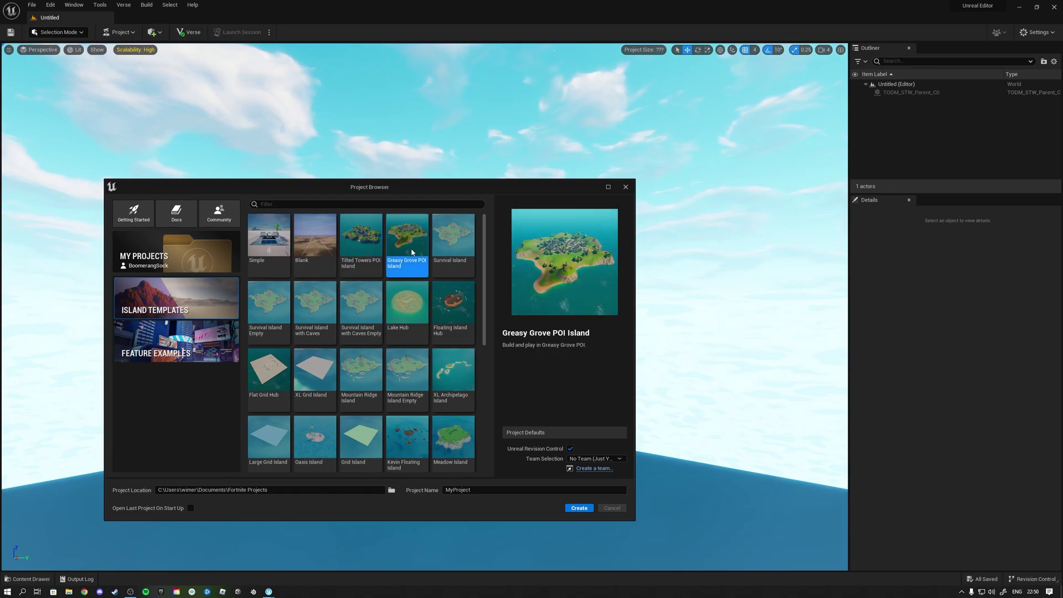
click(456, 248)
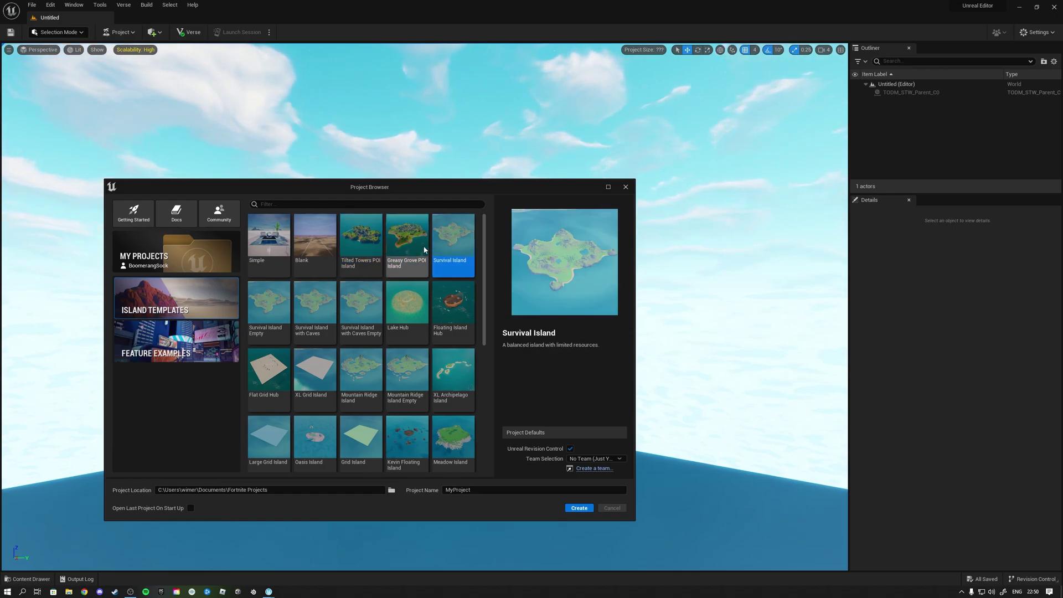
click(413, 311)
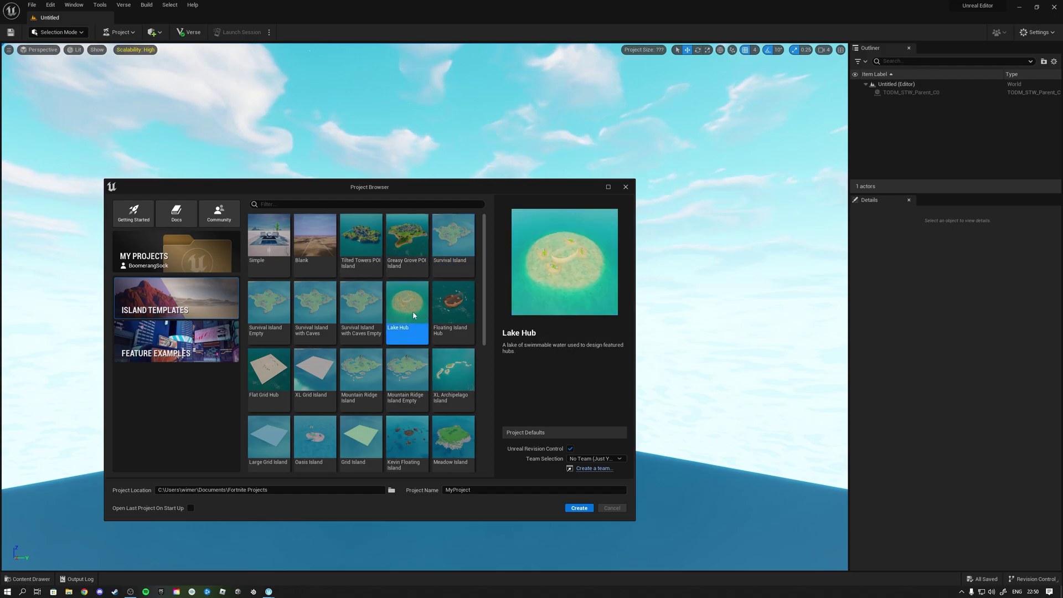
Create a new project named MyForniteTest from the Survival Island template
click(453, 249)
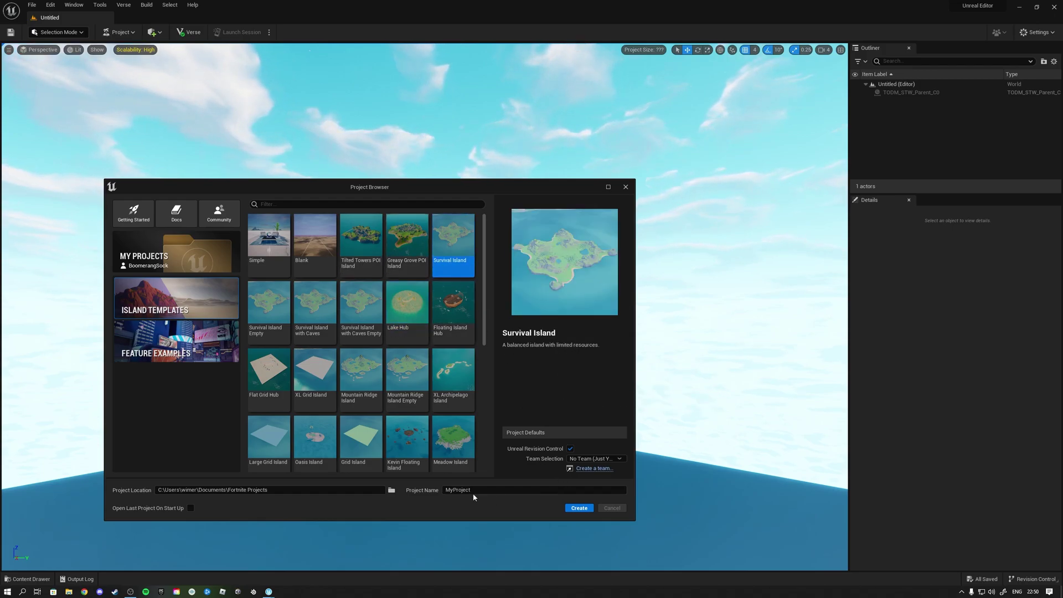
drag(470, 491, 443, 491)
key(BackSpace)
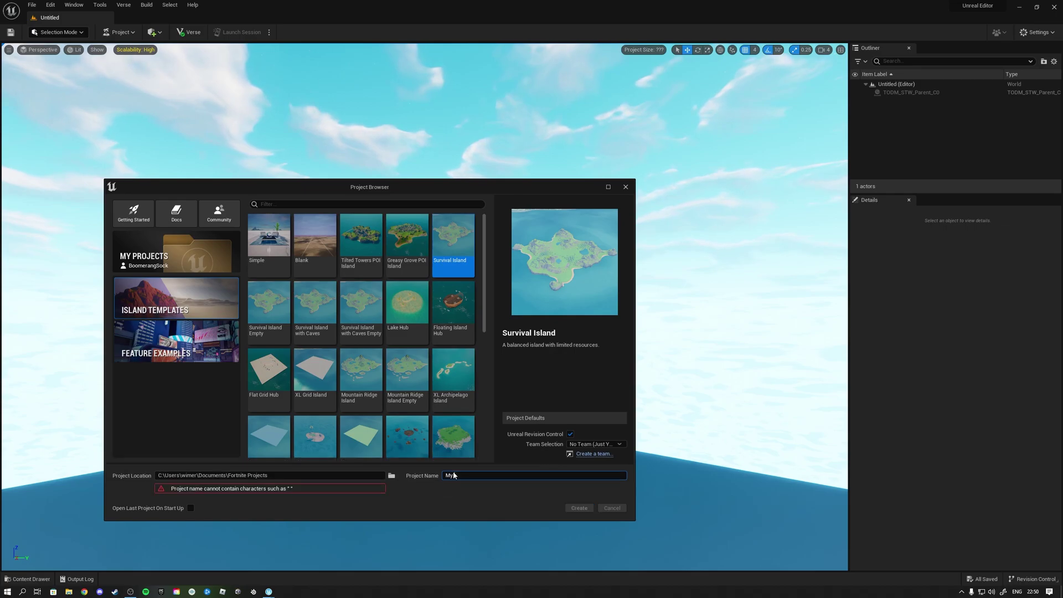
text(MyForn)
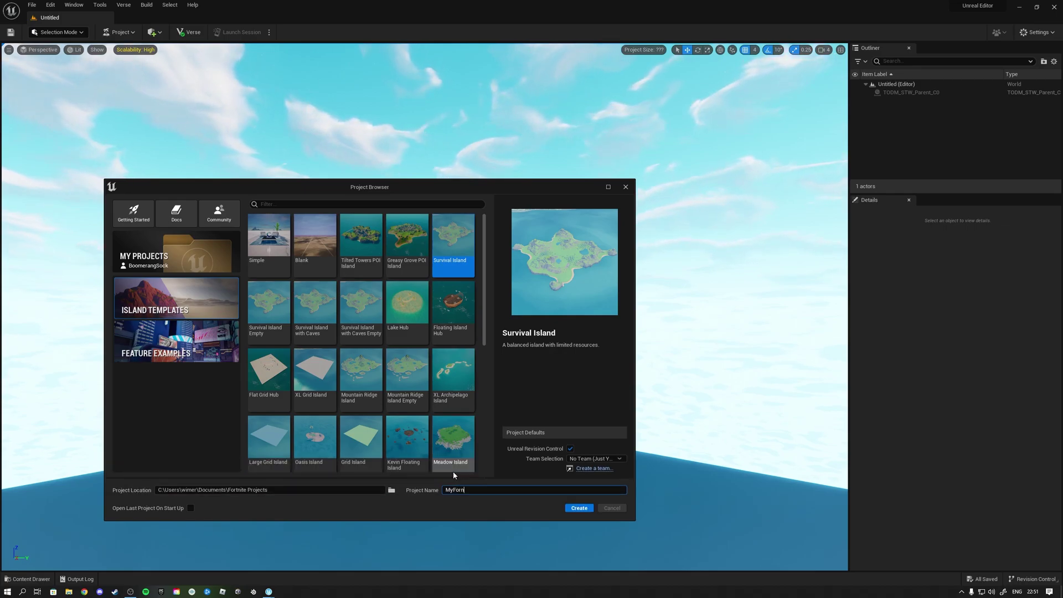
text(iteTest)
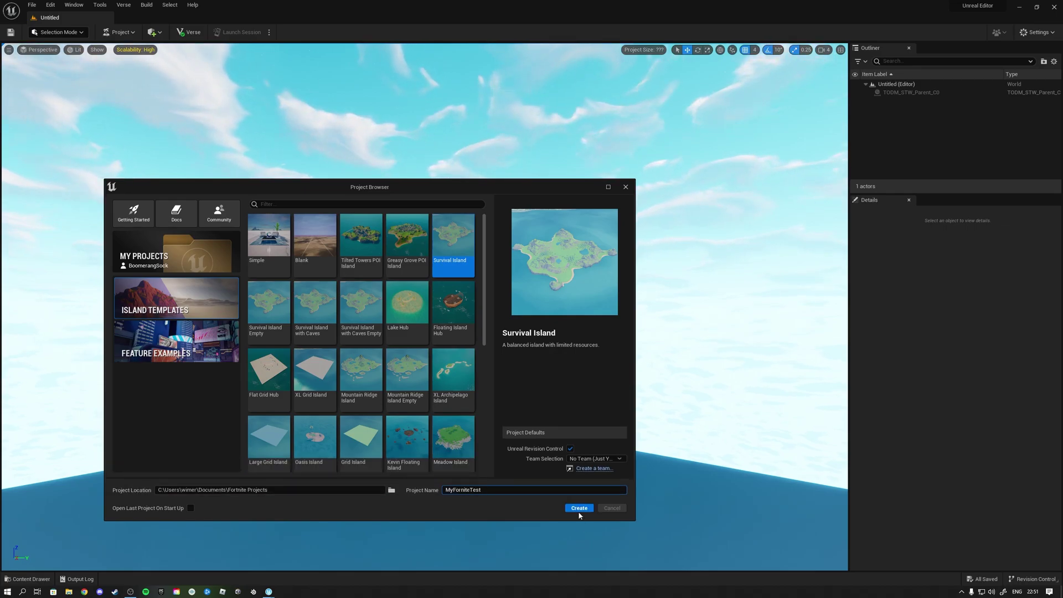
click(578, 508)
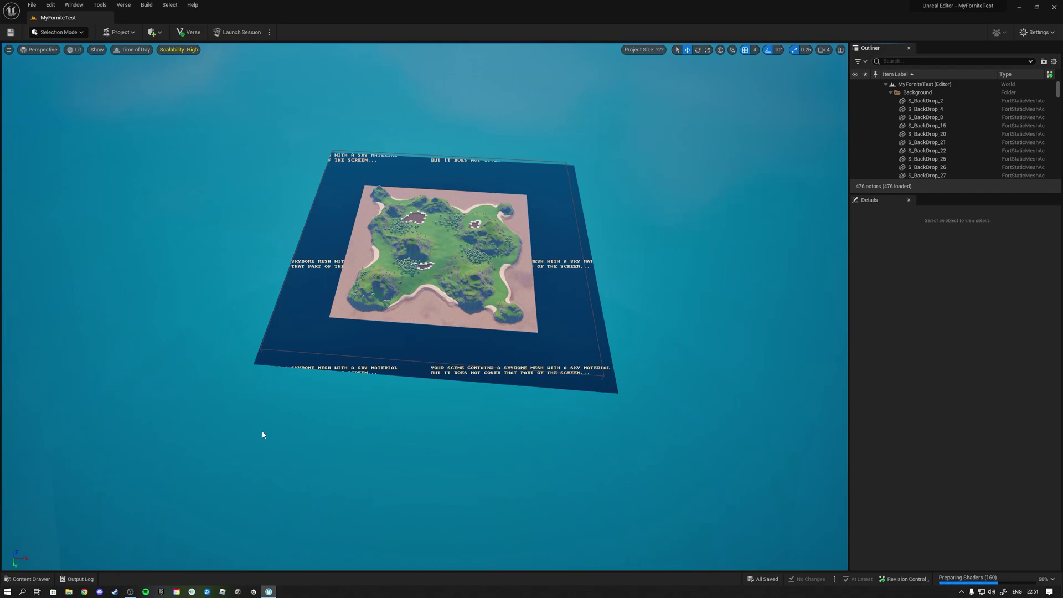
Open the content drawer and look through the Fortnite folder and the MyForniteTest Content folder
click(28, 579)
click(35, 424)
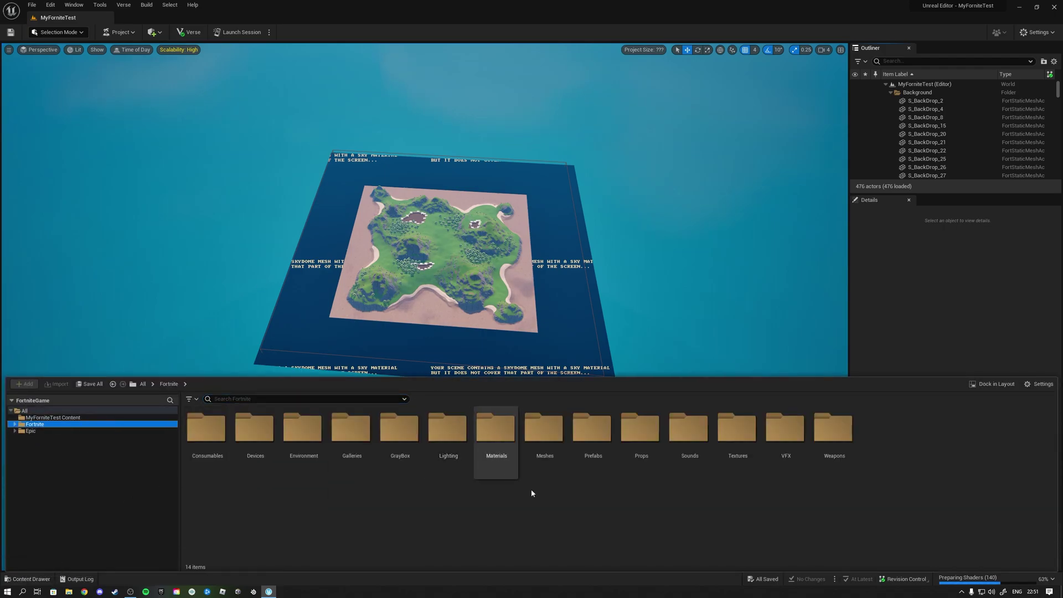
click(542, 514)
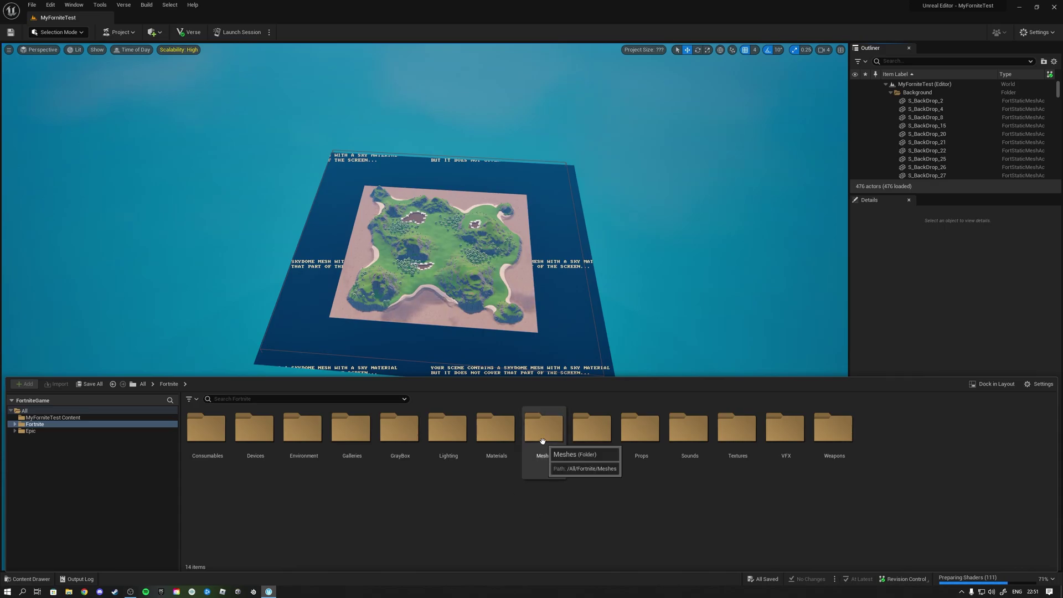
click(51, 419)
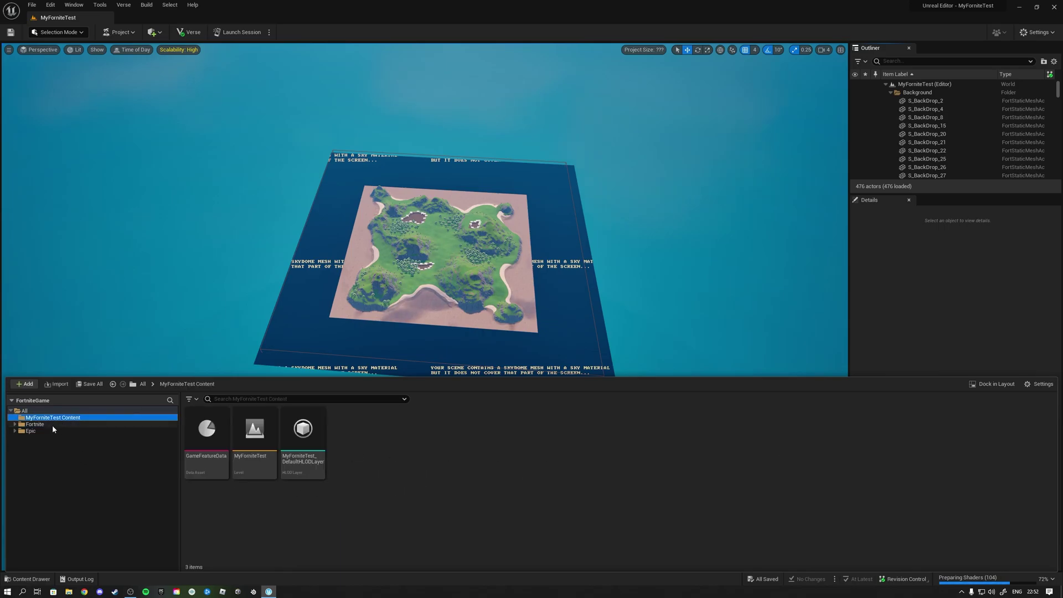
mouse_move(213, 463)
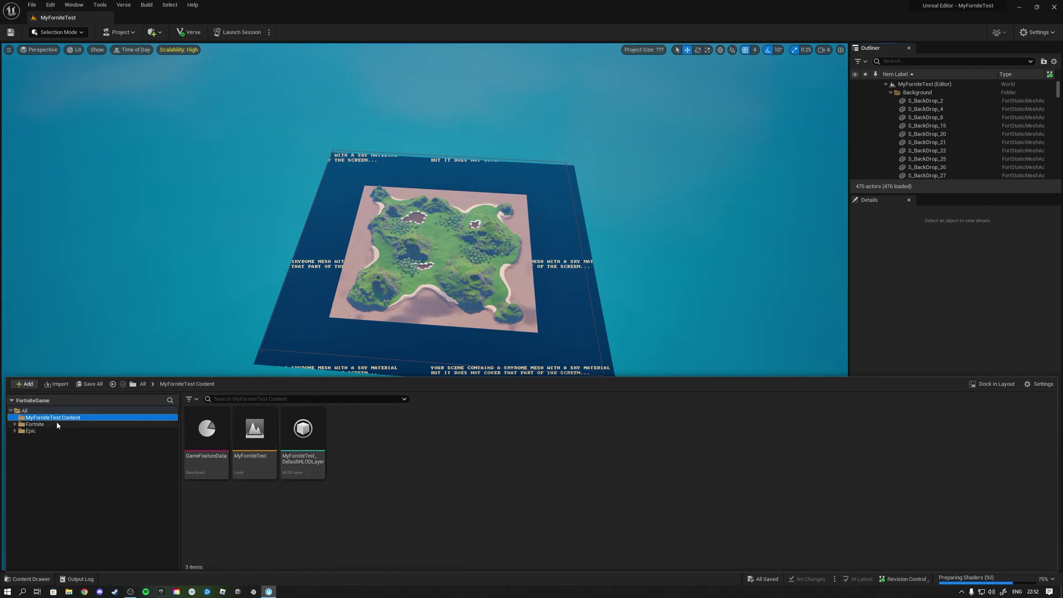
Browse the Fortnite Consumables folder with its Balance subfolder, and the Devices folder
click(38, 424)
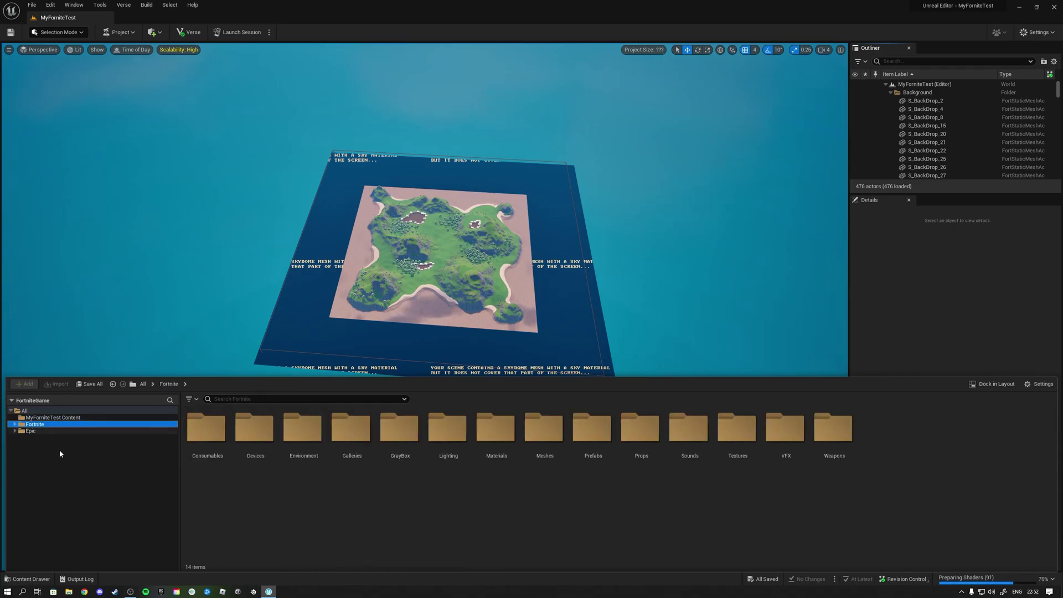
double_click(215, 461)
mouse_move(304, 464)
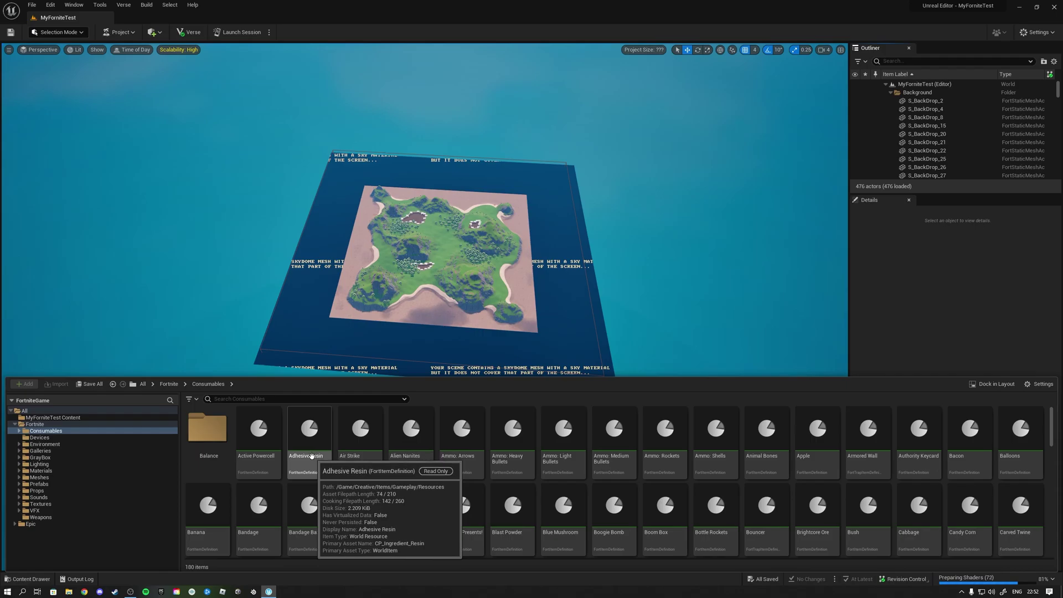
double_click(208, 429)
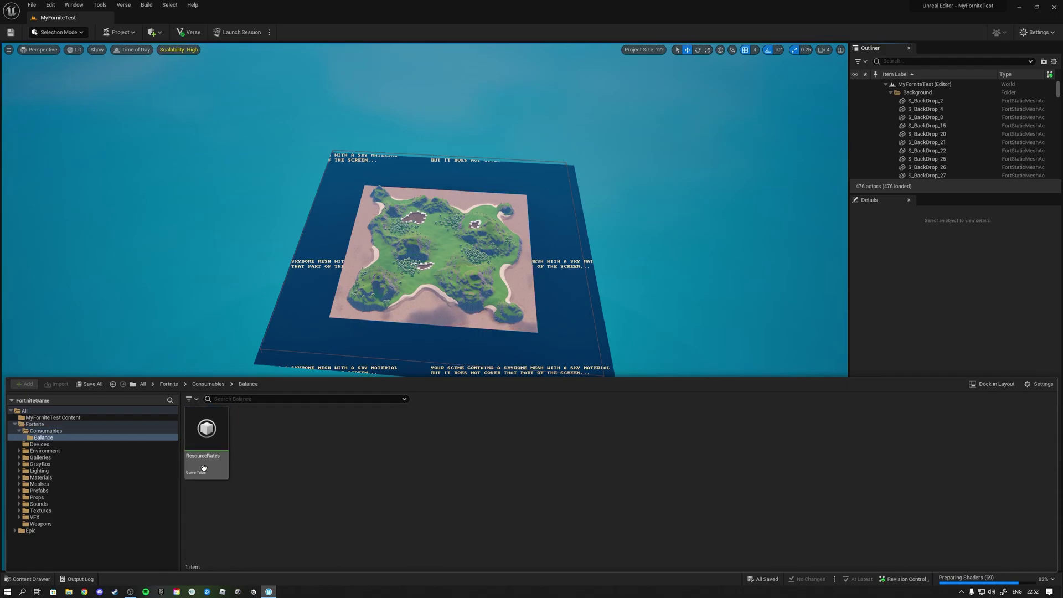
click(39, 444)
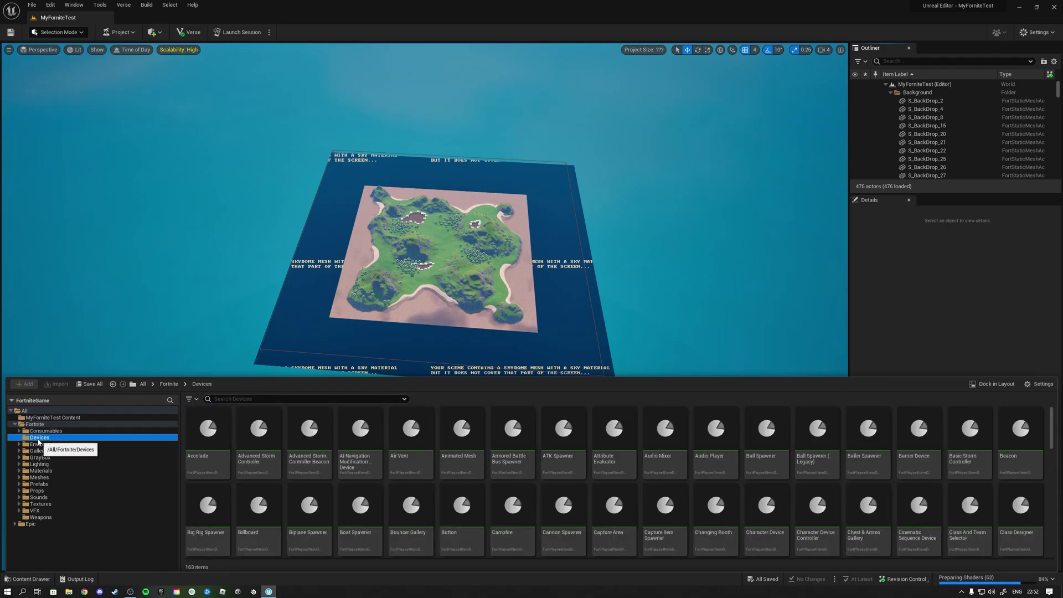
Browse the Environment folder's Landscape Background, Traversal, Water and PhysicalMaterials subfolders, and collapse the Environment folder
click(61, 446)
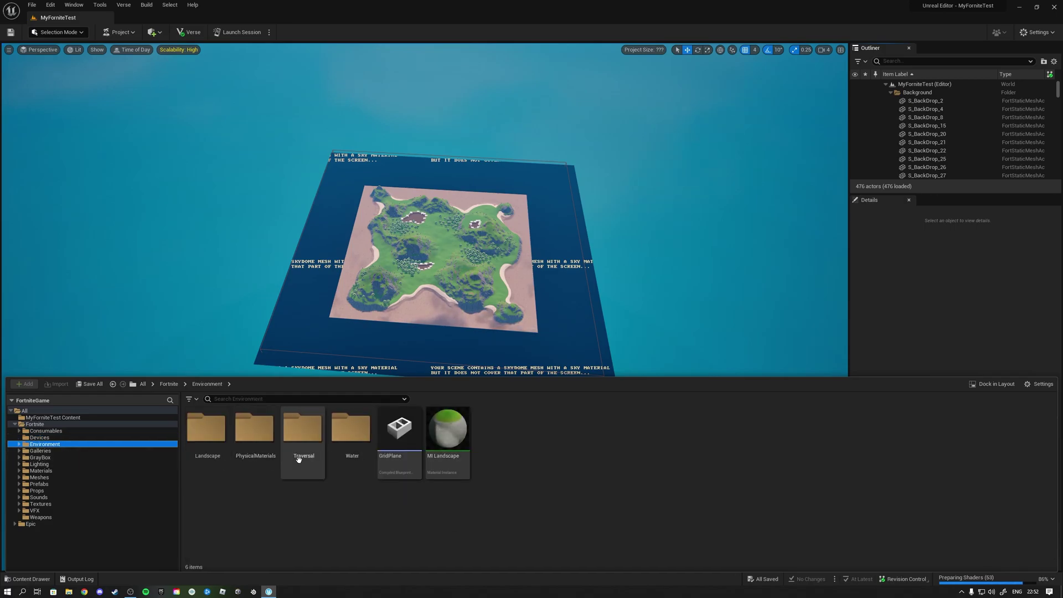
double_click(206, 429)
double_click(206, 429)
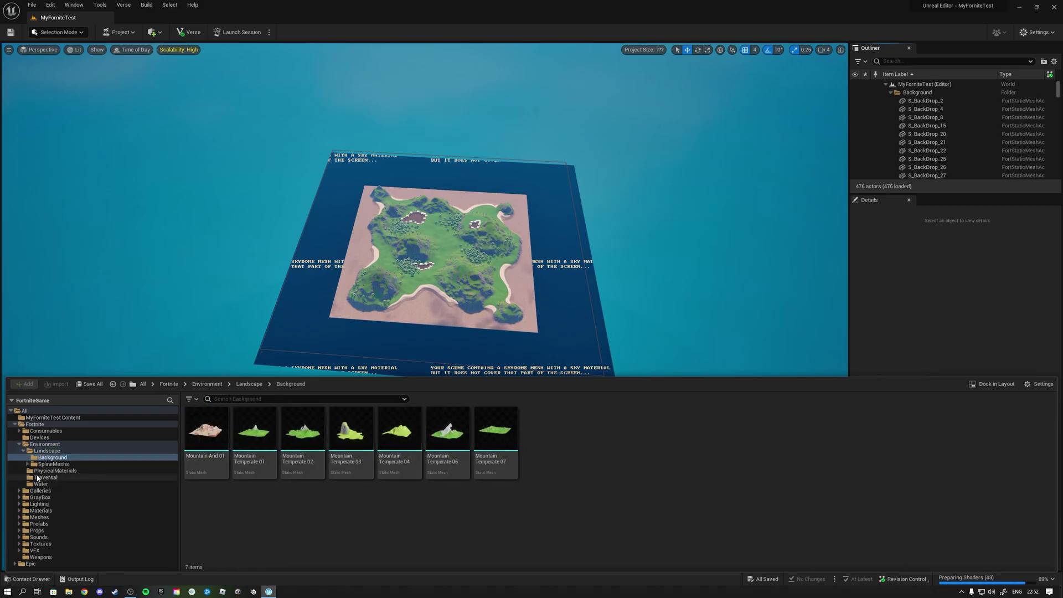
click(44, 477)
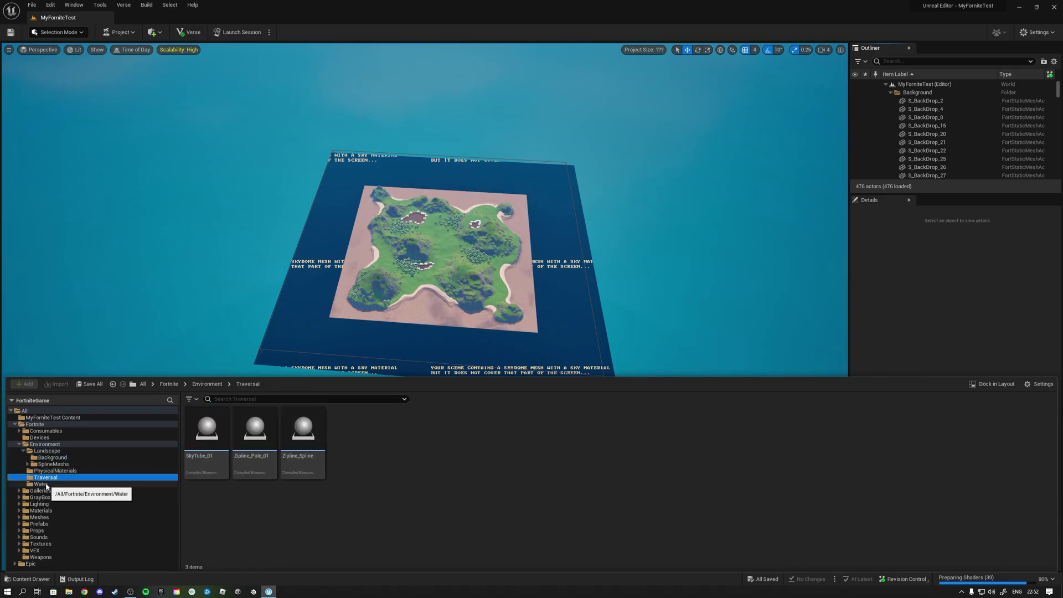
click(42, 484)
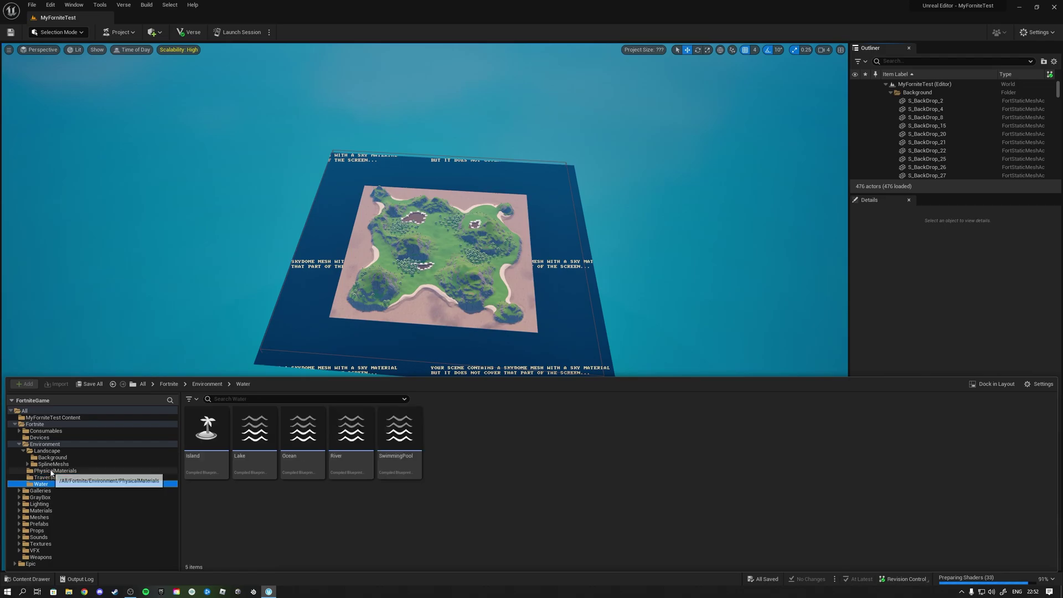
click(51, 471)
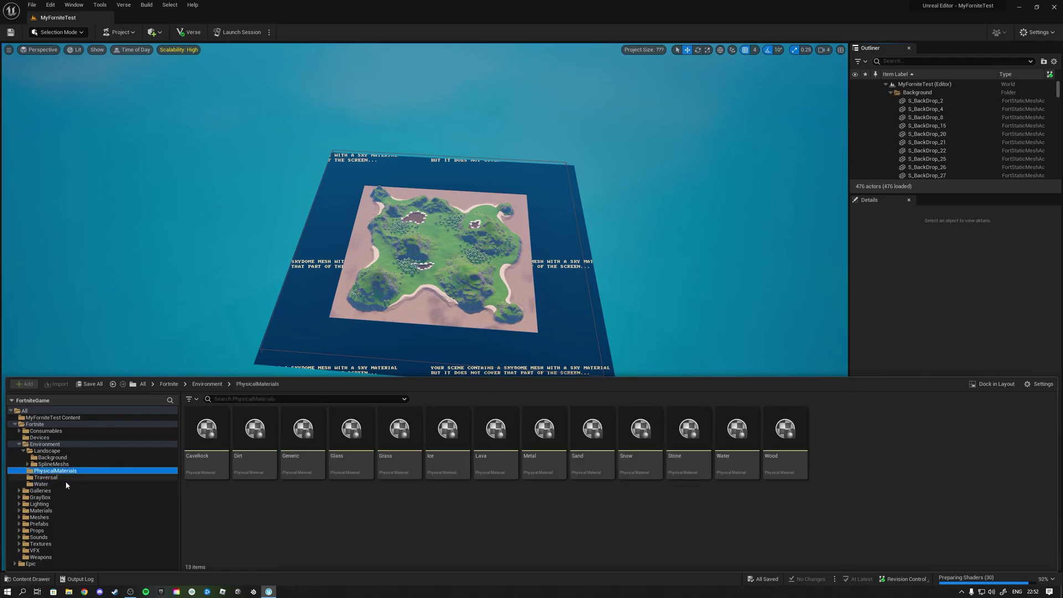
click(33, 458)
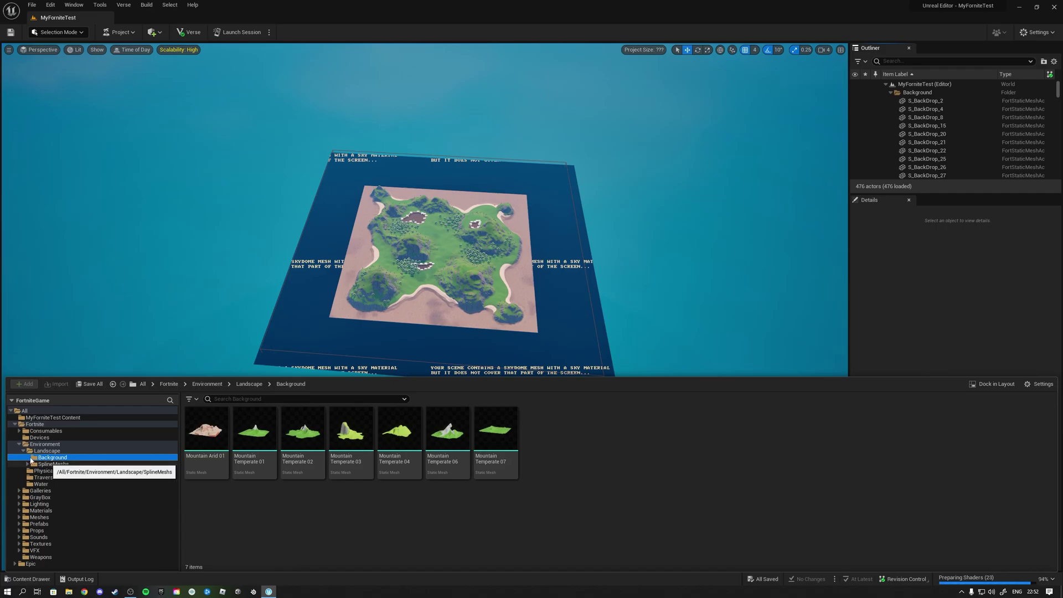
click(23, 451)
click(20, 444)
Look through the contents of the Galleries, GrayBox, Lighting and Materials folders
click(45, 457)
click(46, 451)
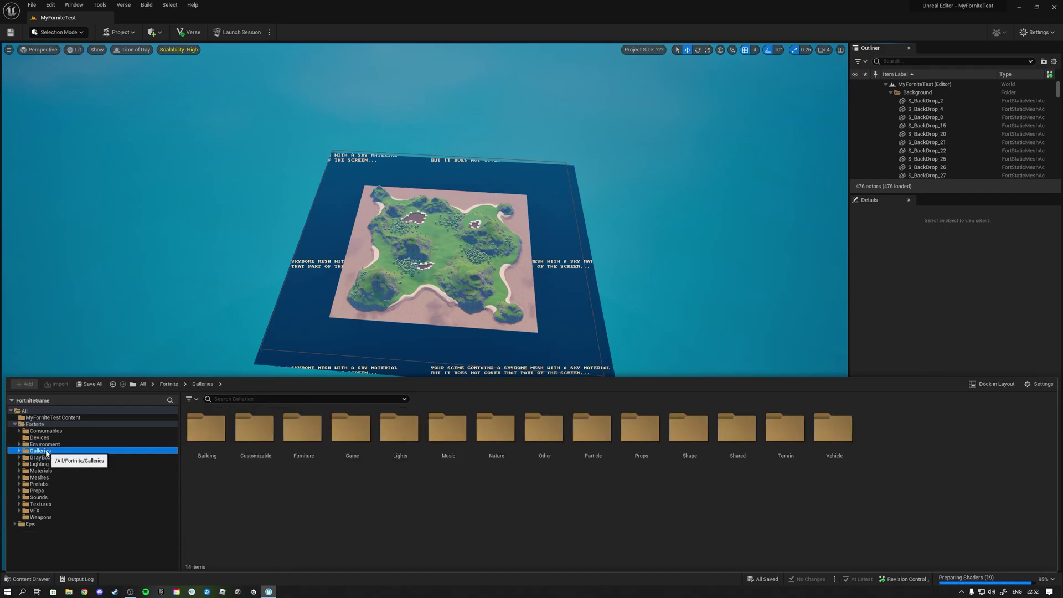
click(49, 458)
click(49, 465)
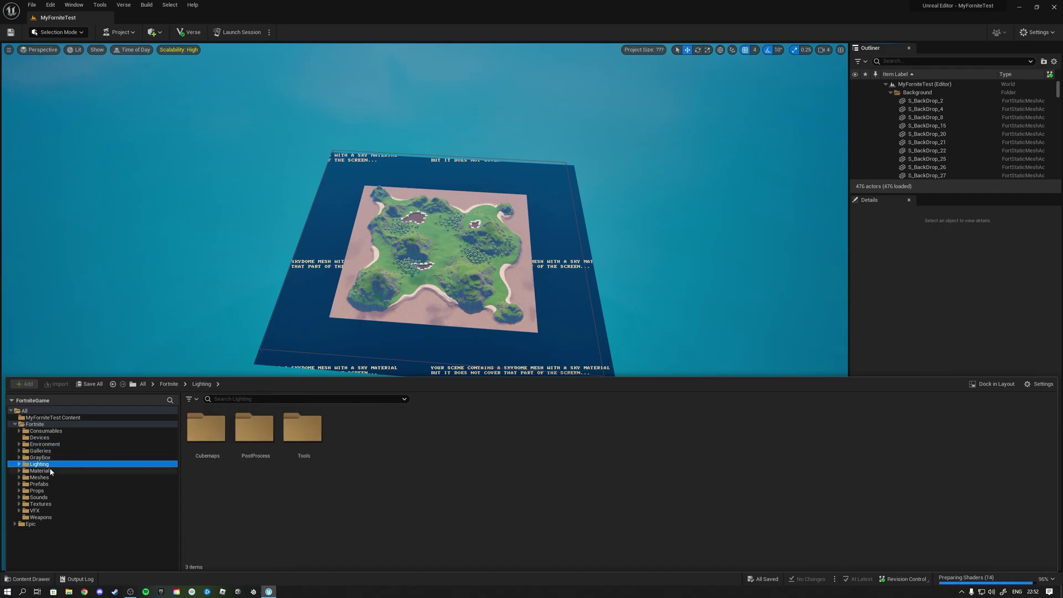
click(44, 471)
Examine the Meshes folder's Switch_Device and BasicShapes assets, and collapse the Meshes folder
click(44, 478)
double_click(260, 440)
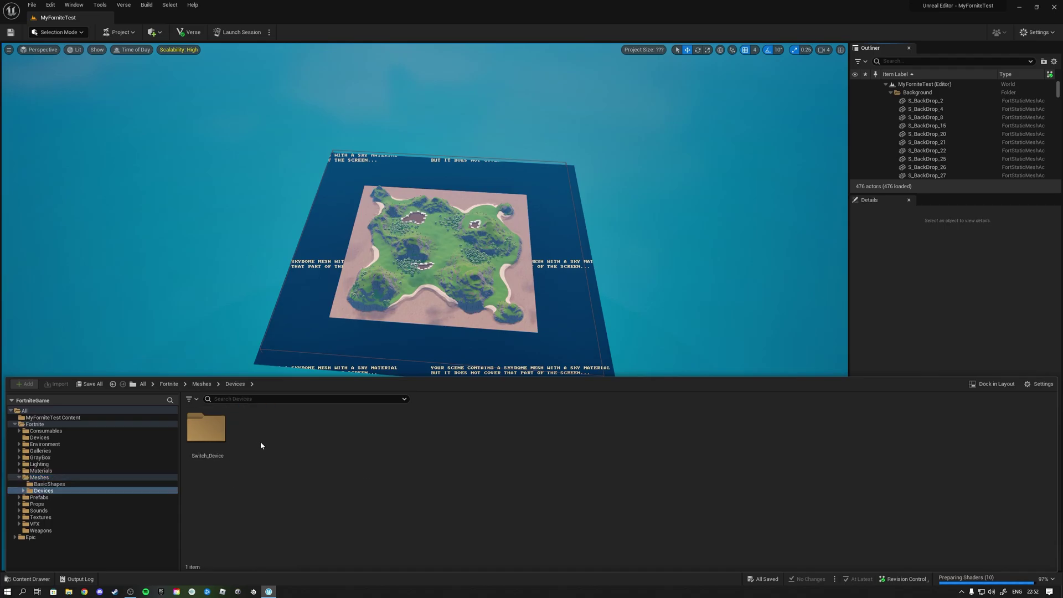
double_click(206, 429)
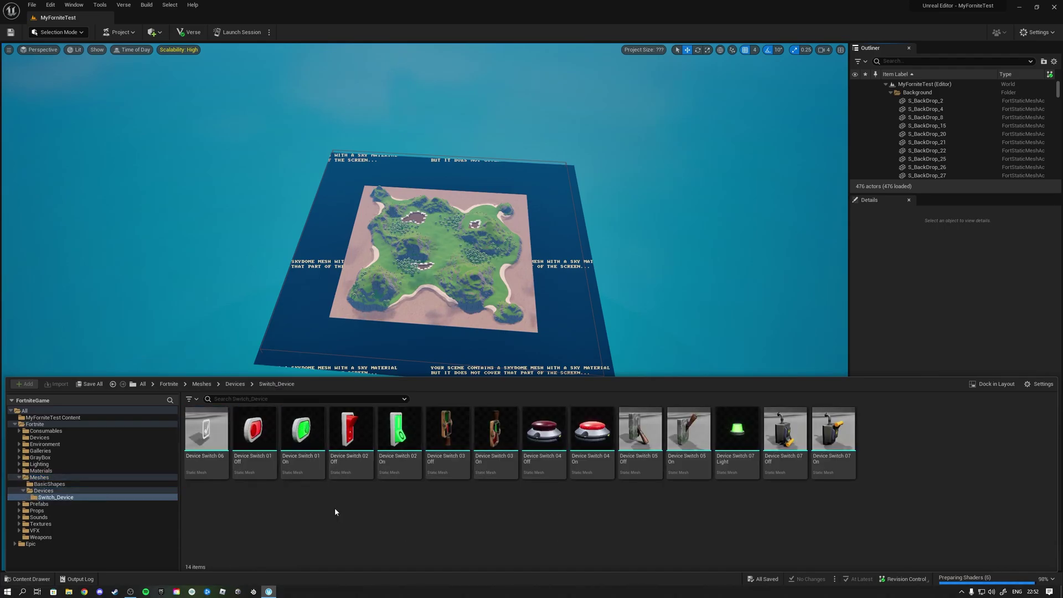
click(58, 485)
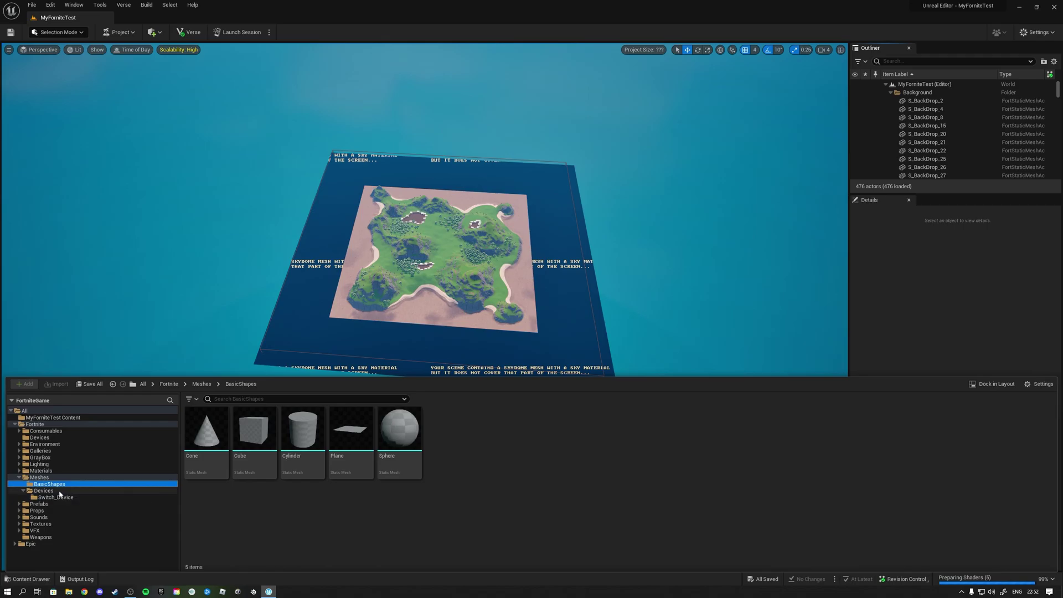
click(42, 491)
click(38, 498)
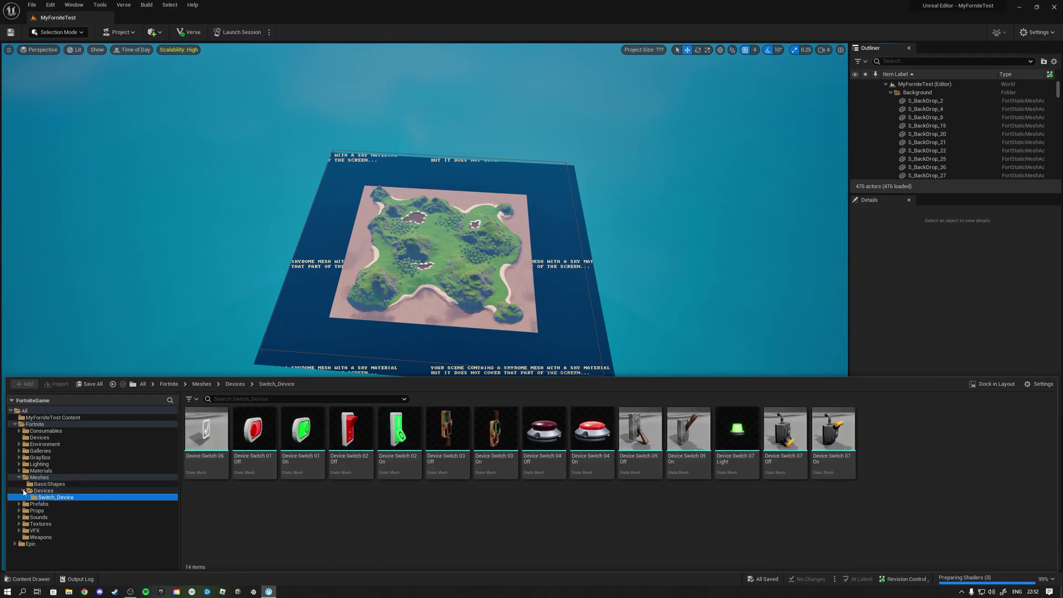
click(24, 490)
click(19, 477)
Look into the Prefabs and Props folders and browse the Castle props down the list
click(62, 485)
click(58, 491)
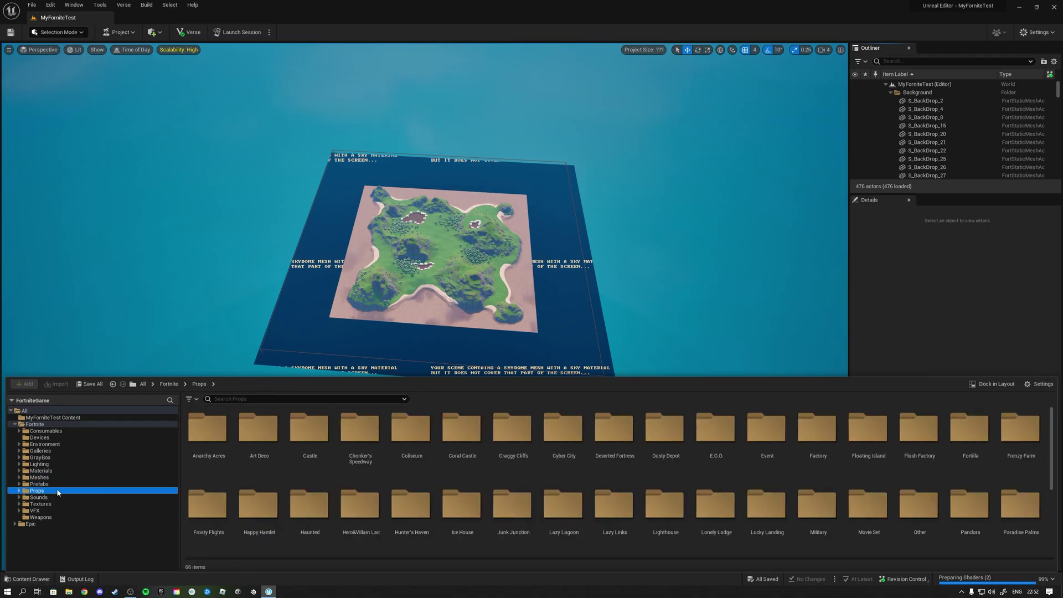
double_click(309, 438)
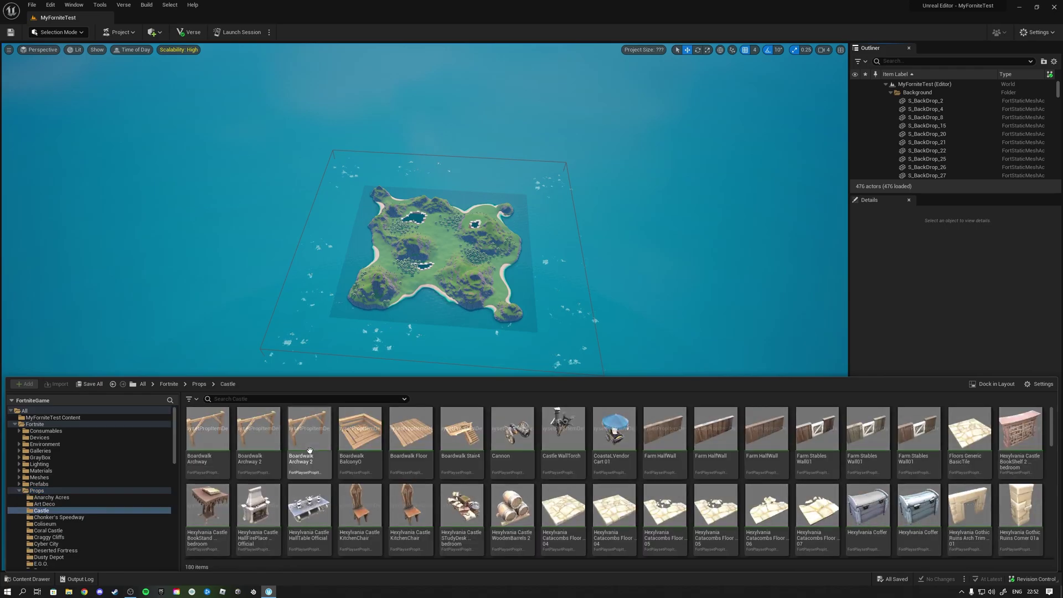
scroll(440, 464, down, 5)
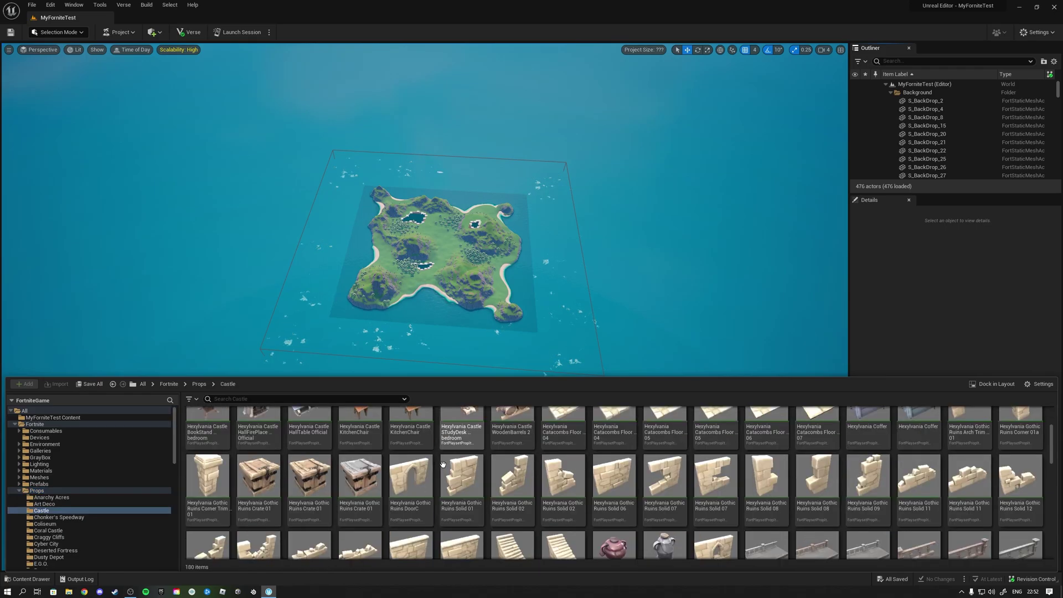
scroll(443, 464, down, 10)
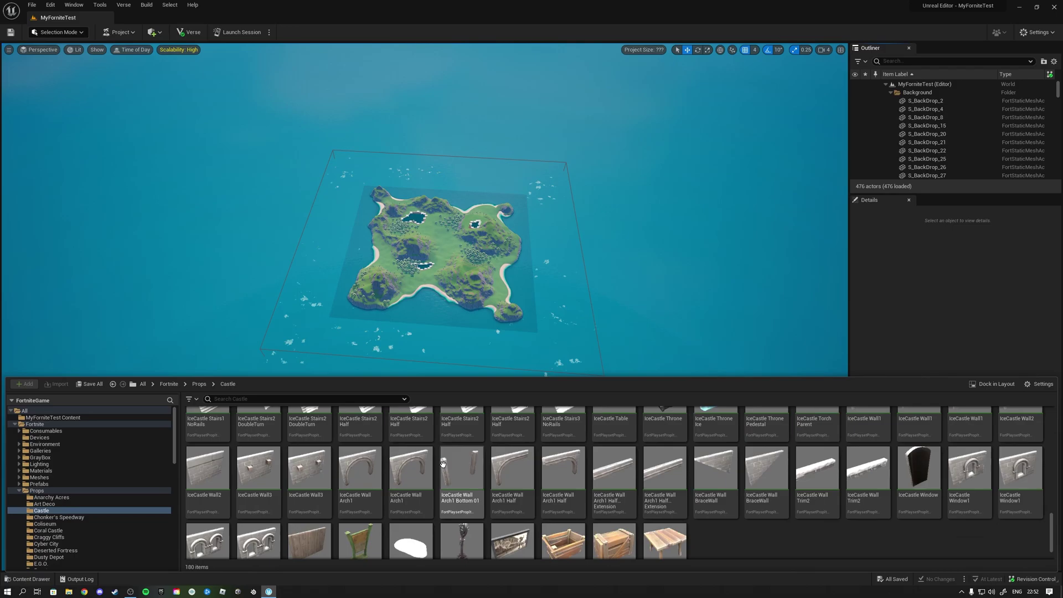
Set the viewport camera speed to 6 and bring the view down to a red alder tree beside the lake
mouse_move(484, 289)
right_down()
mouse_move(484, 313)
mouse_move(488, 292)
right_up()
click(828, 51)
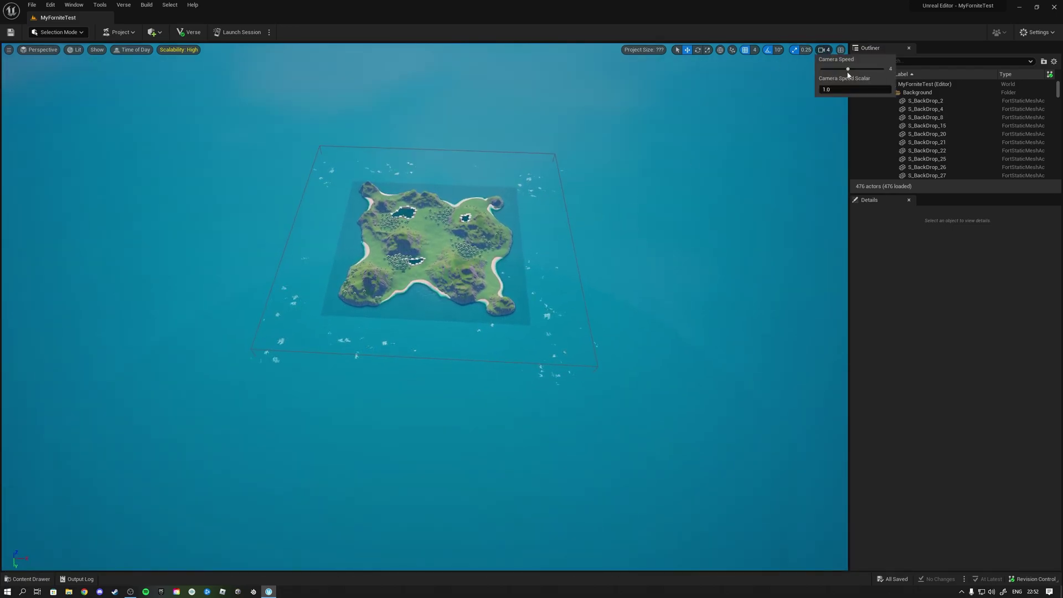
right_drag(435, 277, 421, 263)
click(435, 277)
key(f)
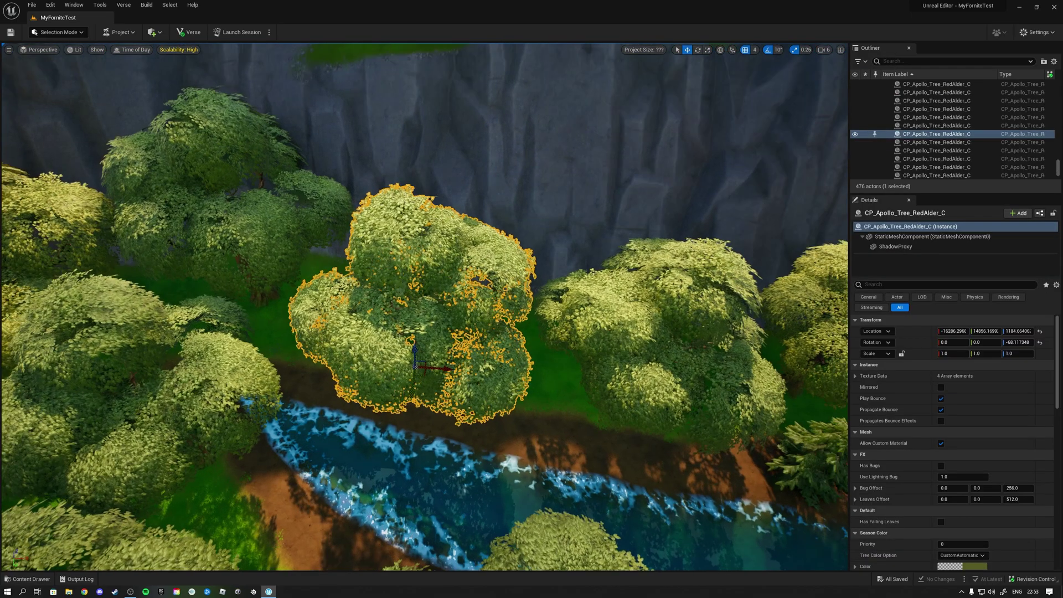
mouse_move(660, 148)
right_down()
mouse_move(719, 121)
mouse_move(661, 149)
right_up()
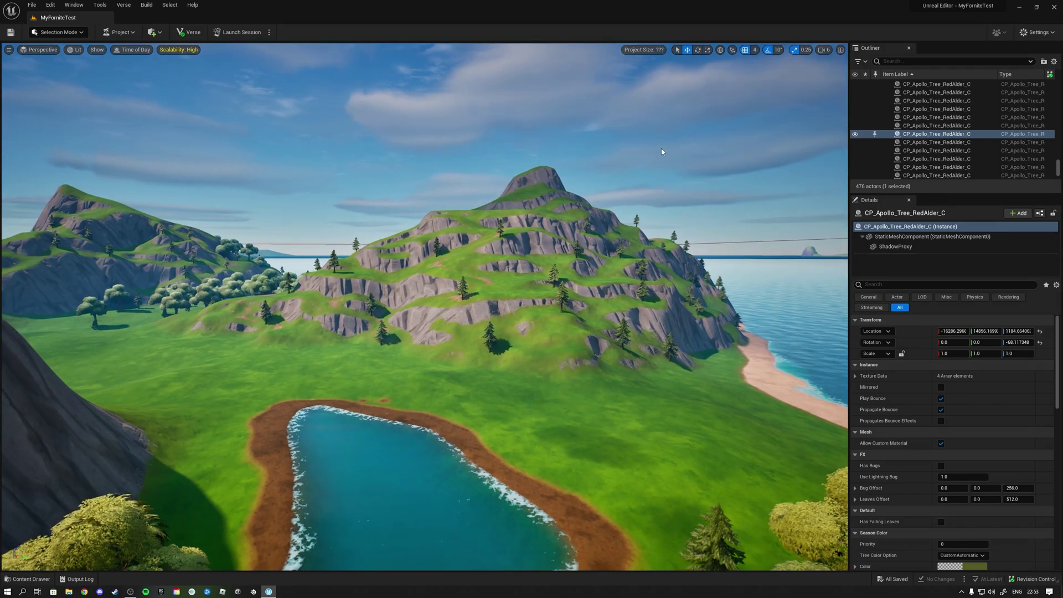
Lower the viewport camera speed to 4, try flying forward, and deselect the tree
click(824, 49)
key(w)
mouse_move(670, 189)
right_down()
mouse_move(669, 210)
mouse_move(670, 190)
right_up()
click(834, 54)
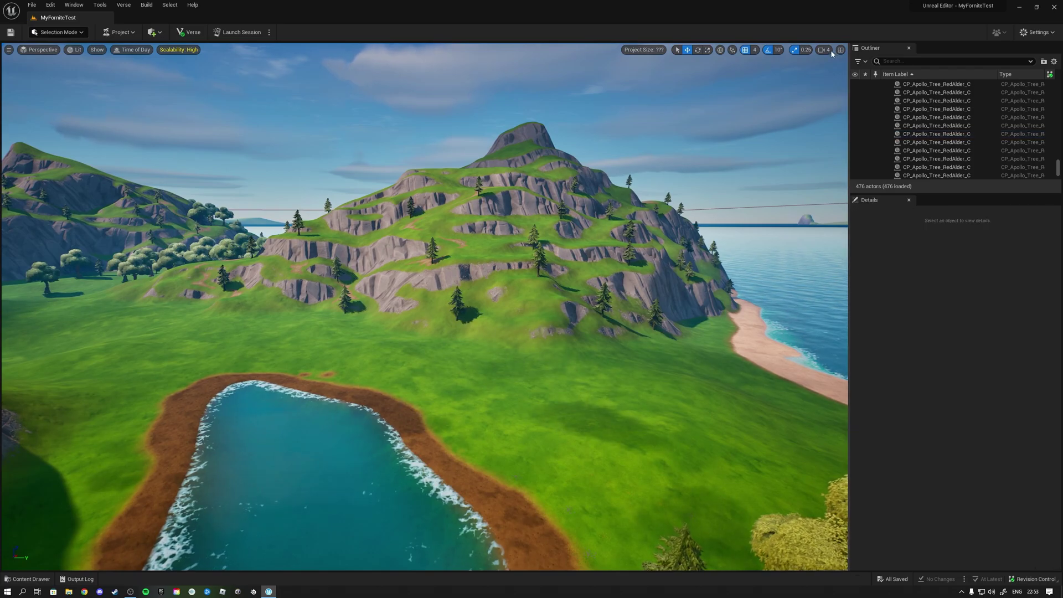
Set the viewport camera speed to 5 and fly the view around the lake
click(826, 51)
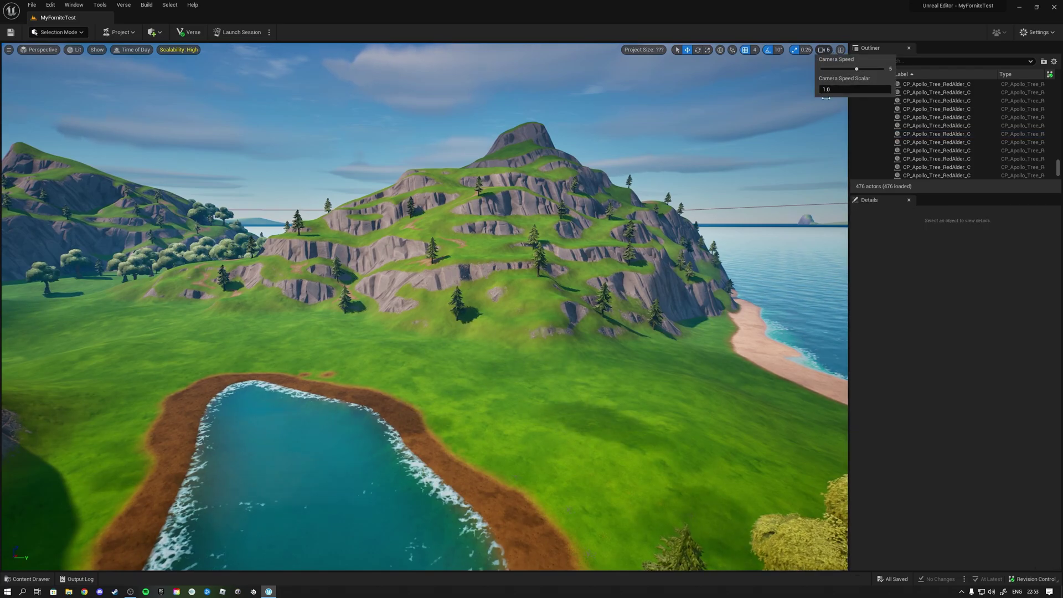
right_drag(736, 183, 576, 189)
key(w)
key(d)
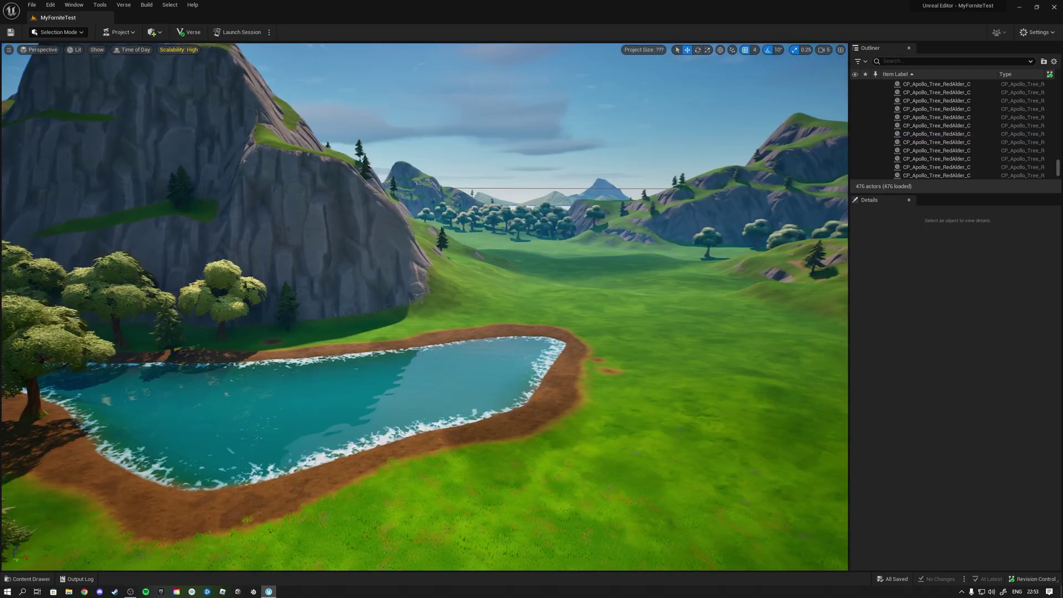
Fly the view away from the lake and along the grassy valley towards the distant tree line
right_drag(501, 251, 487, 253)
key(s)
key(d)
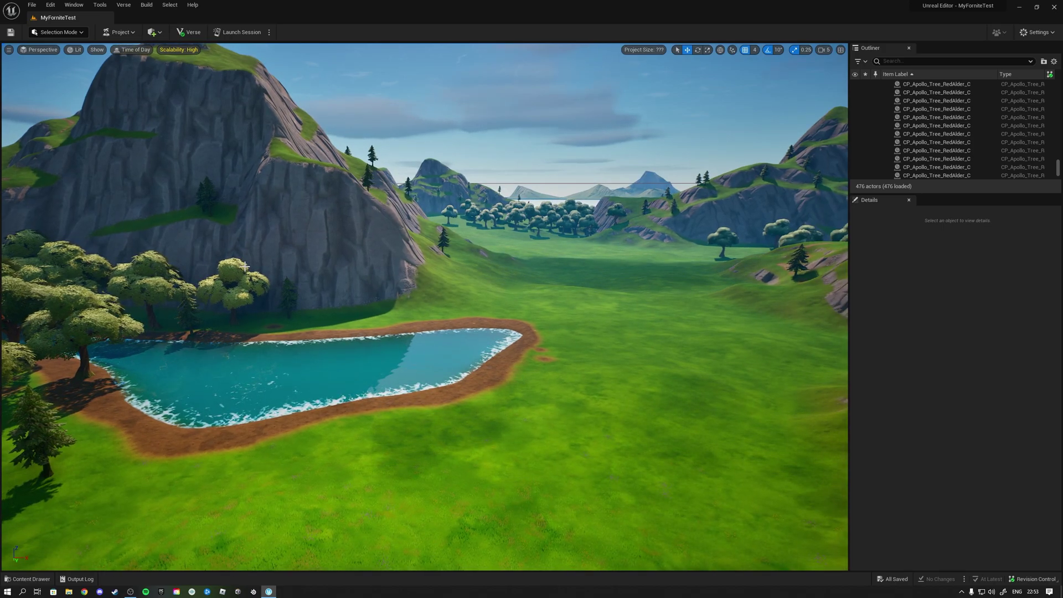
right_drag(474, 295, 487, 319)
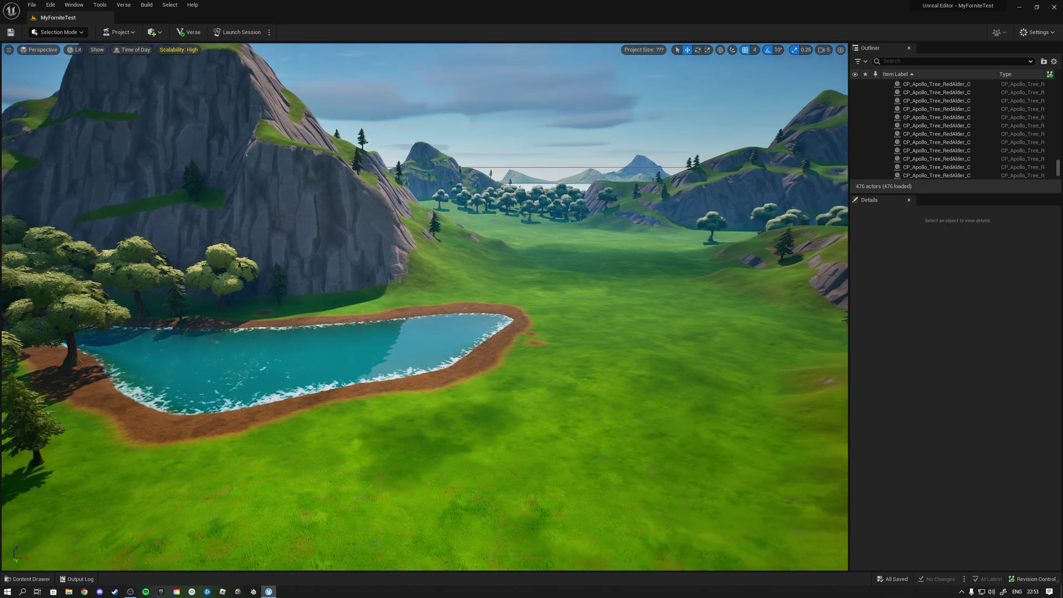
right_drag(425, 375, 469, 383)
key(w)
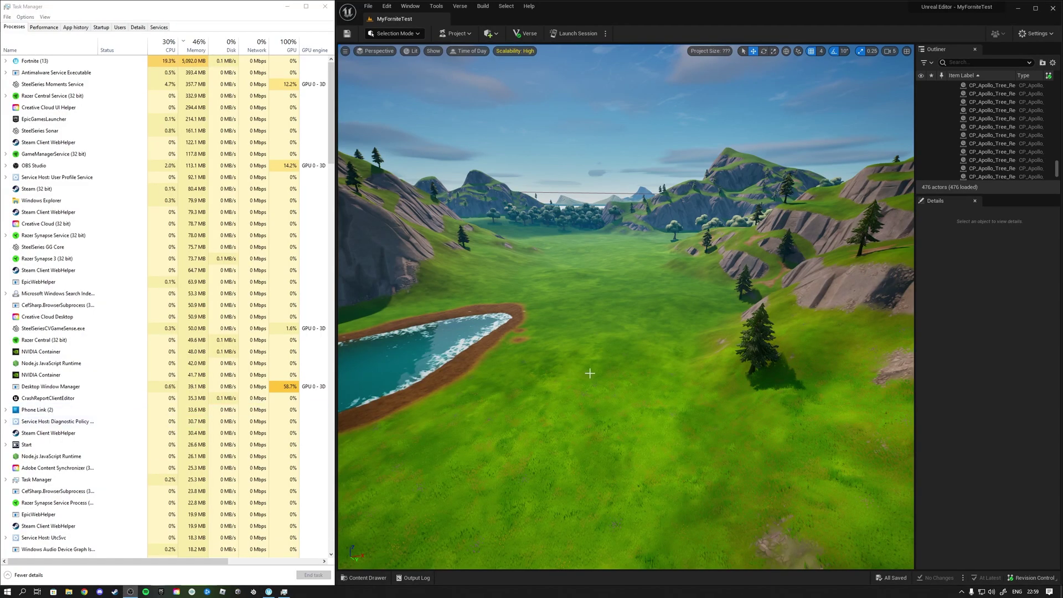
right_drag(625, 310, 615, 340)
key(w)
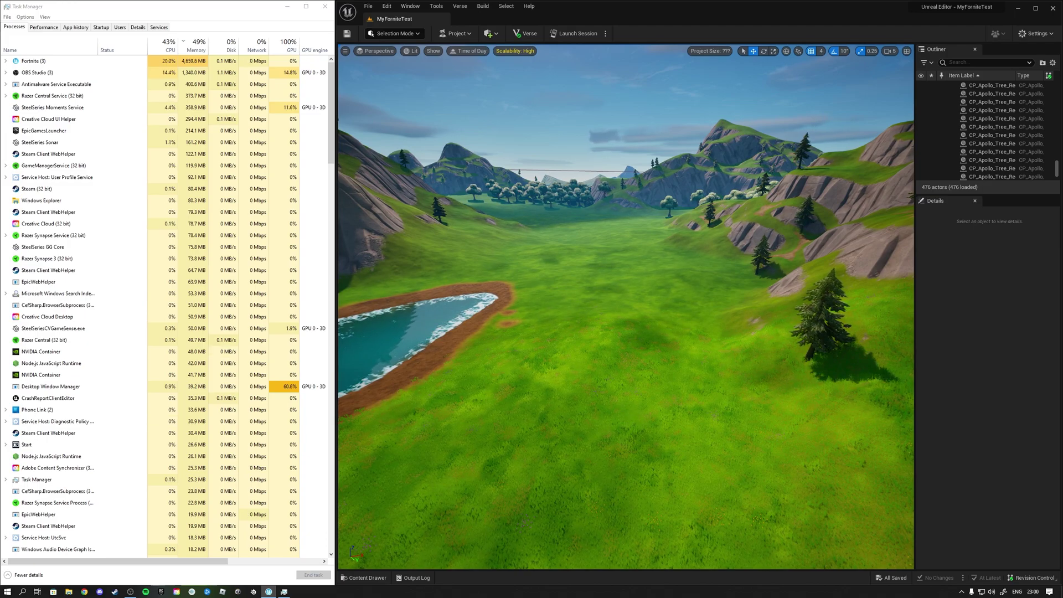
key(w)
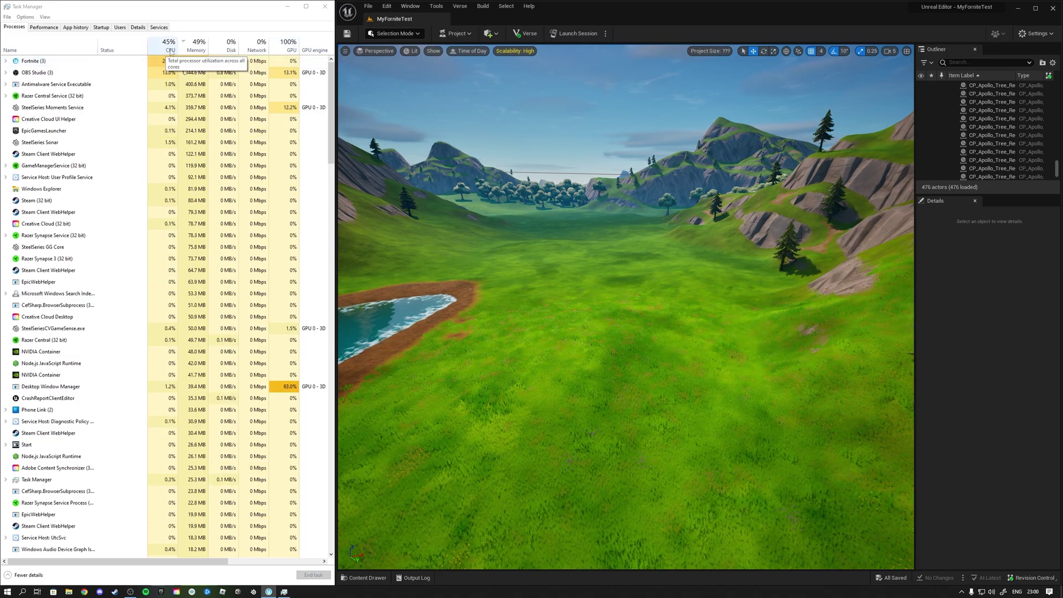
key(w)
right_drag(545, 222, 523, 213)
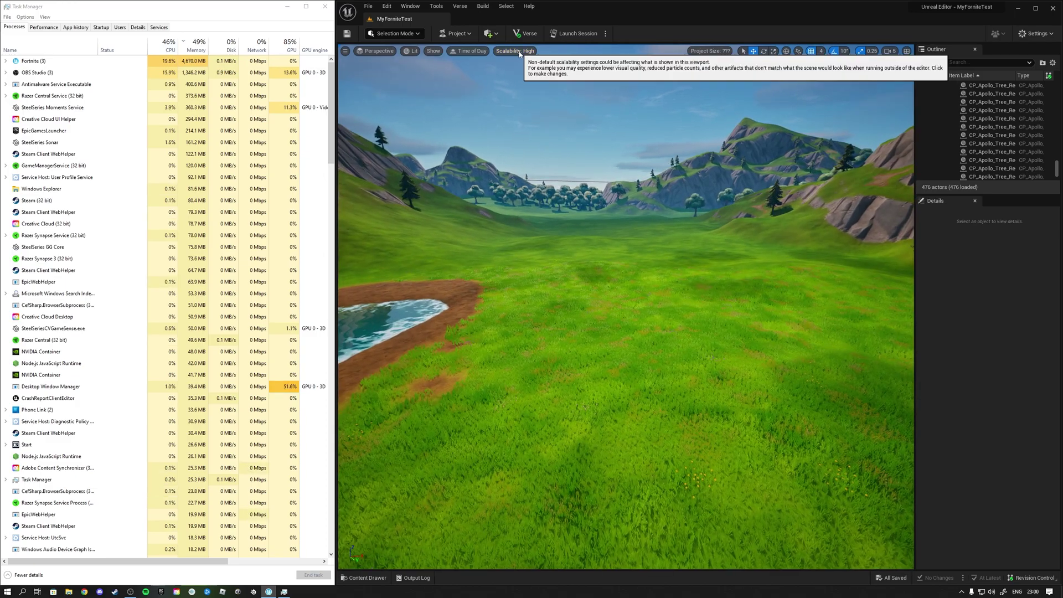
Set the viewport's scalability quality to Low and fly around the valley to check how it looks
click(515, 51)
click(551, 64)
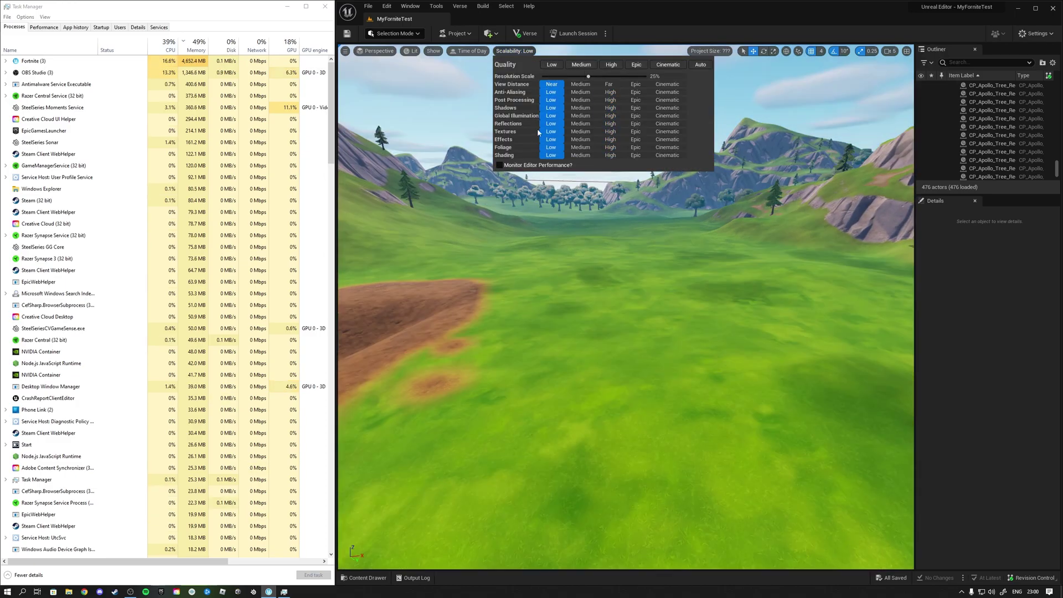
right_drag(649, 245, 673, 238)
key(d)
key(s)
key(s)
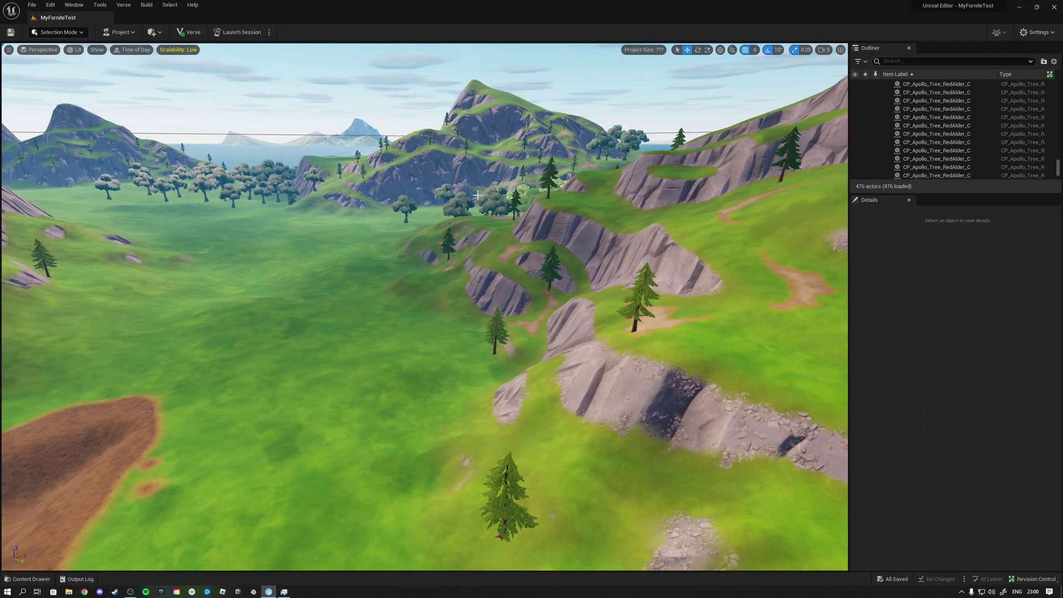
right_drag(681, 232, 620, 232)
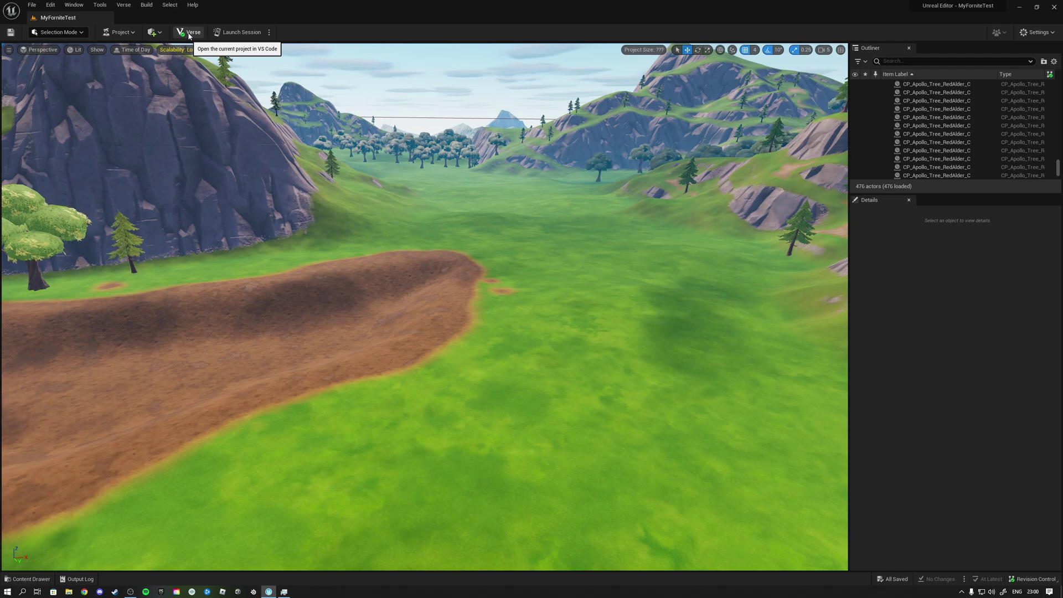
Look into the session launch options and launch a session of the island on this PC
click(187, 34)
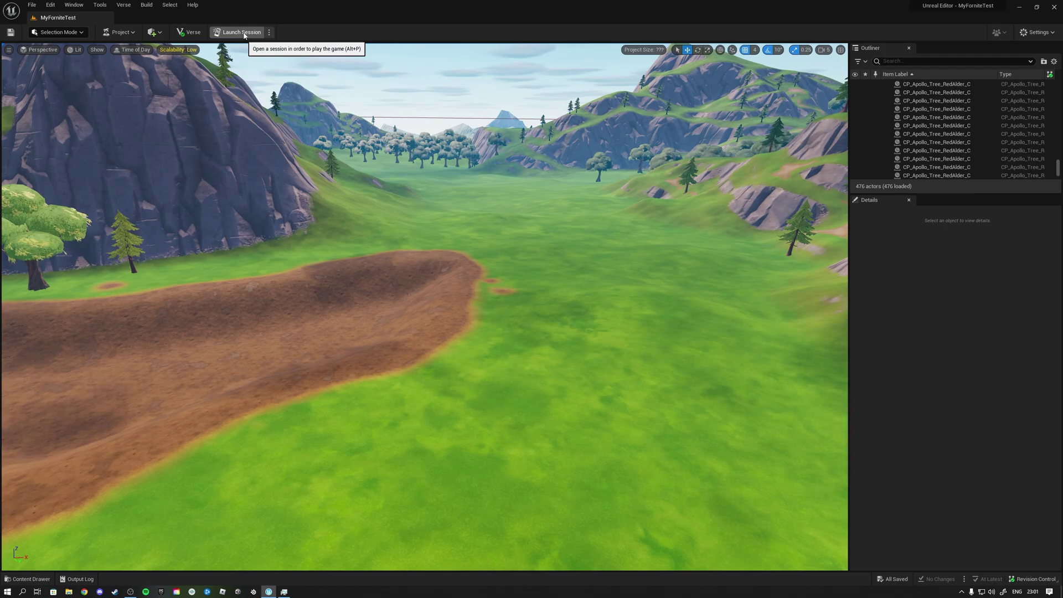
click(269, 32)
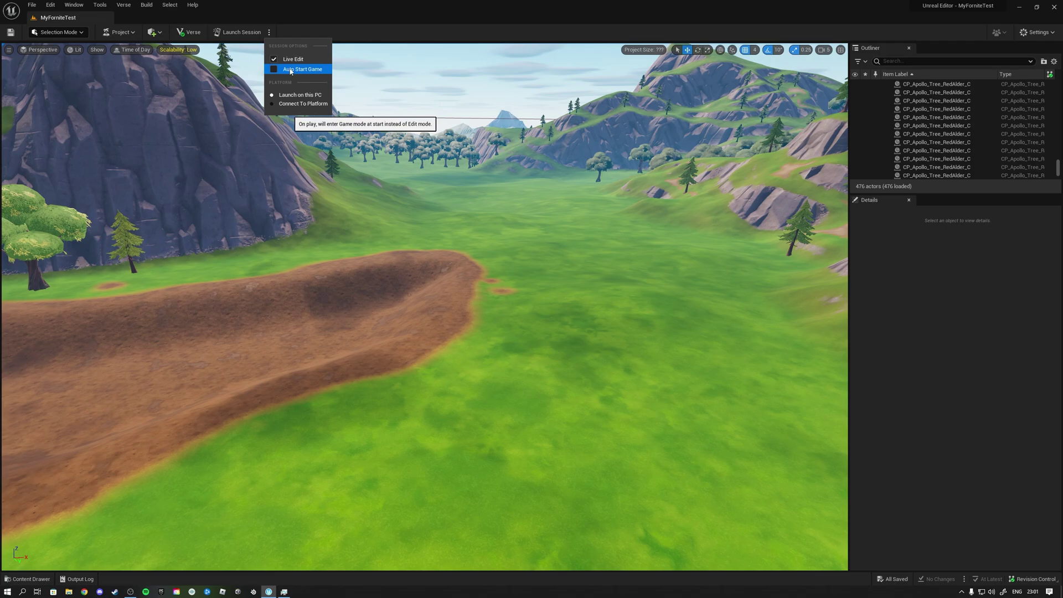
click(240, 35)
click(598, 390)
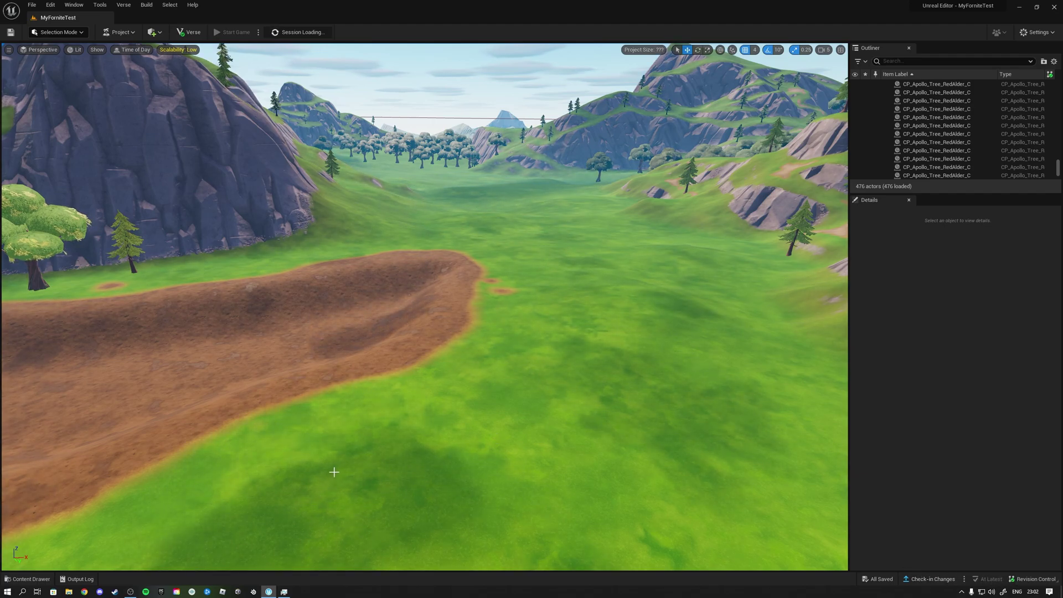
mouse_move(481, 347)
right_down()
mouse_move(492, 370)
mouse_move(493, 356)
right_up()
key(d)
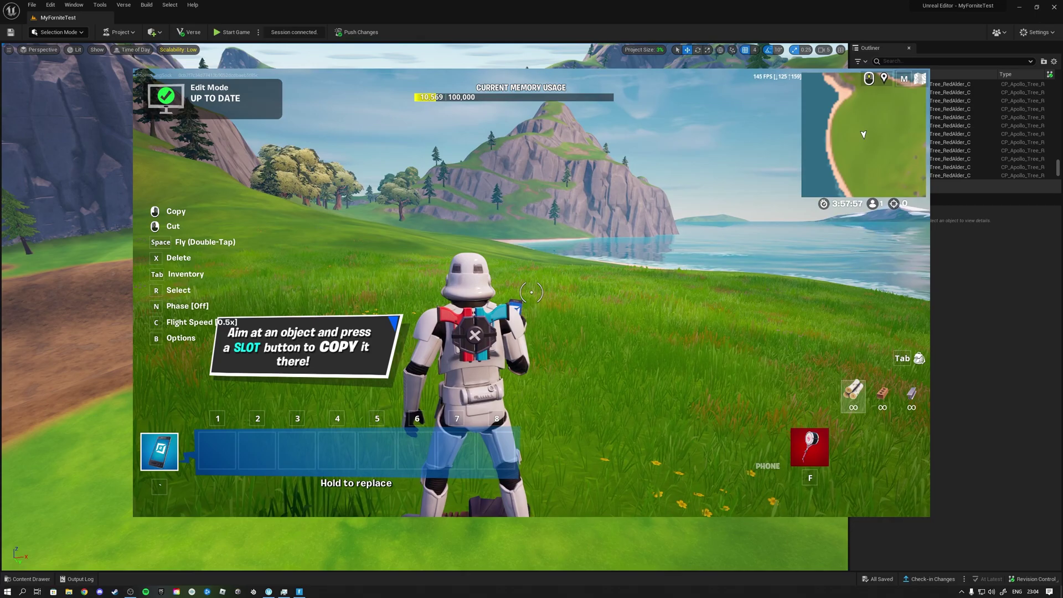
Walk the character inland in the live session and build wooden stairs and floors on the grass
key(w)
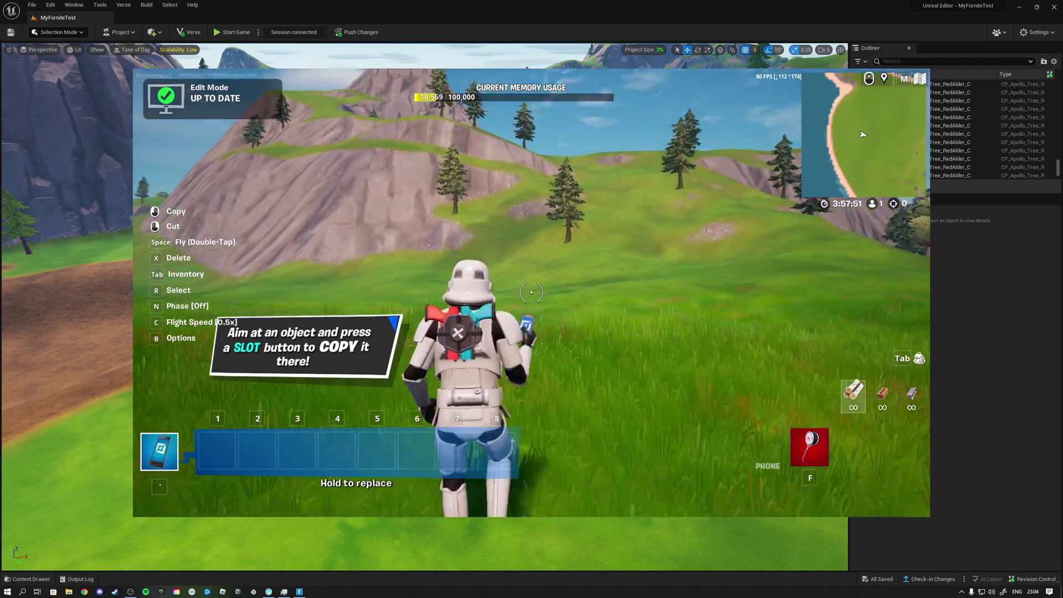
key(w)
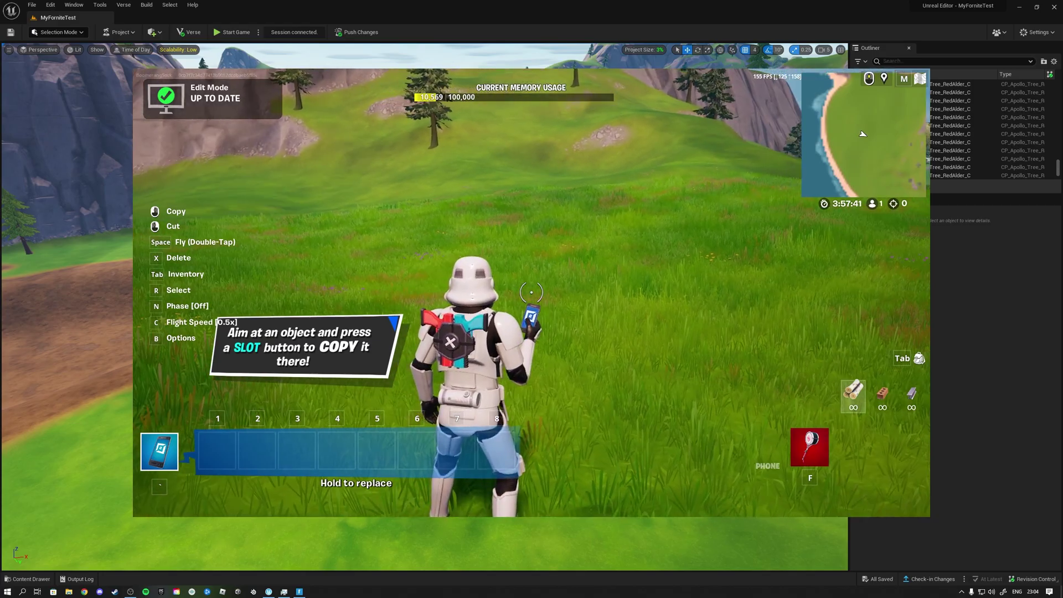
key(c)
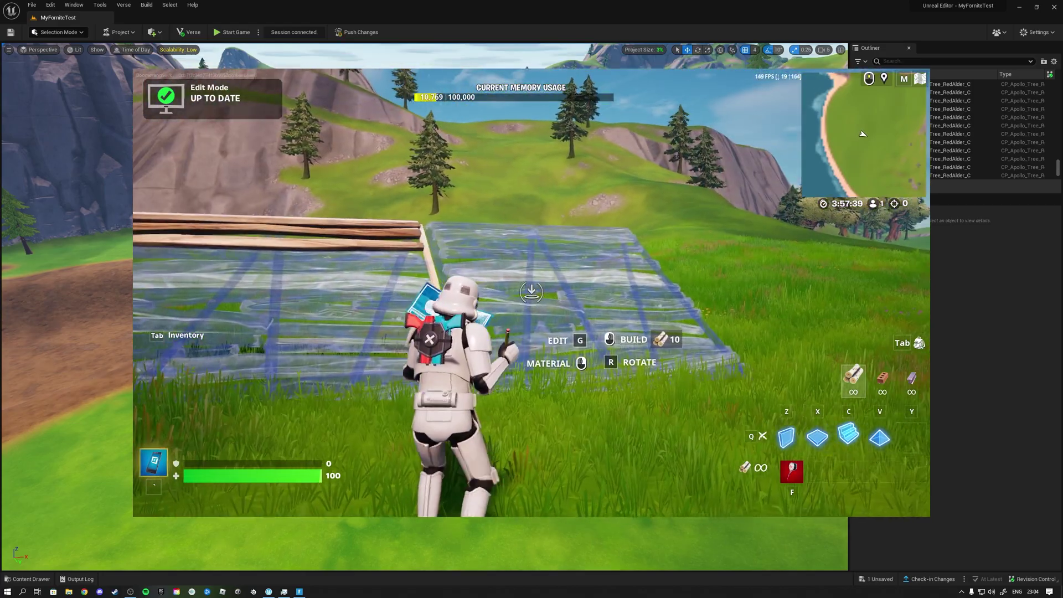
click(531, 292)
key(w)
click(531, 292)
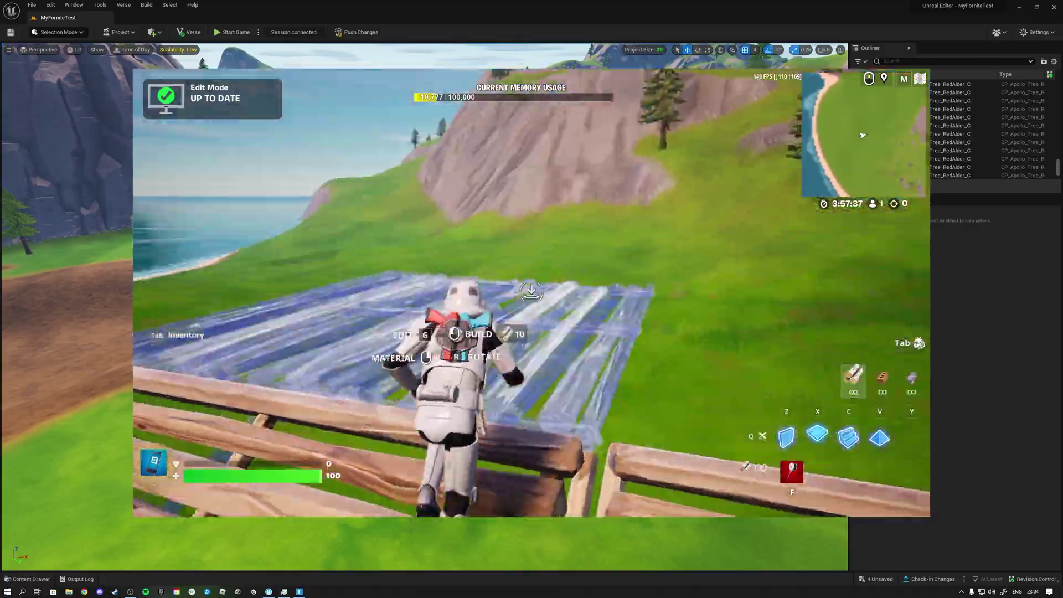
click(531, 292)
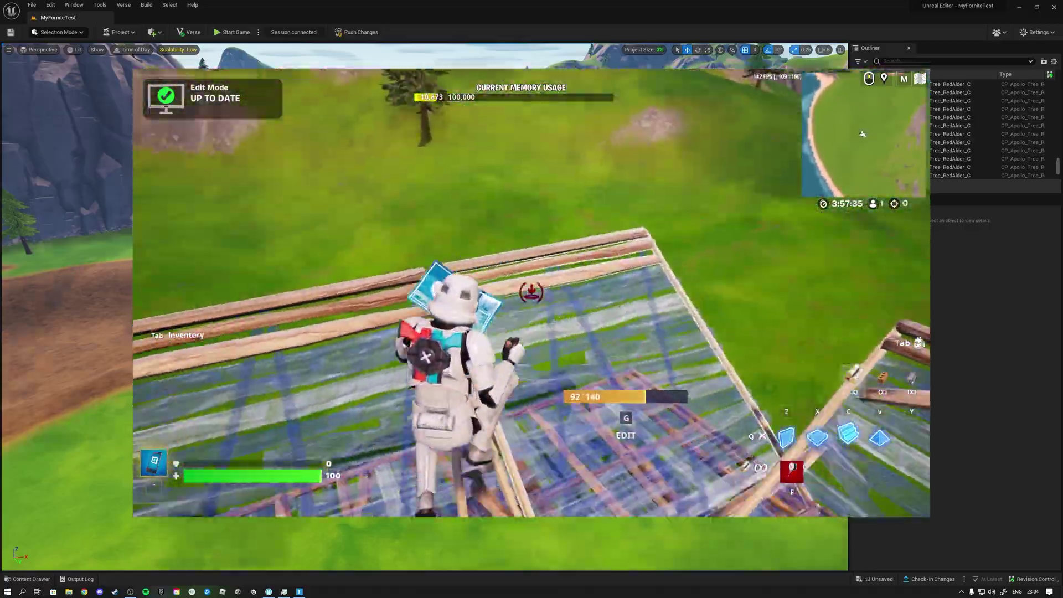
Add wooden walls to the raised build and switch the character to the harvesting tool
key(z)
click(532, 292)
click(531, 293)
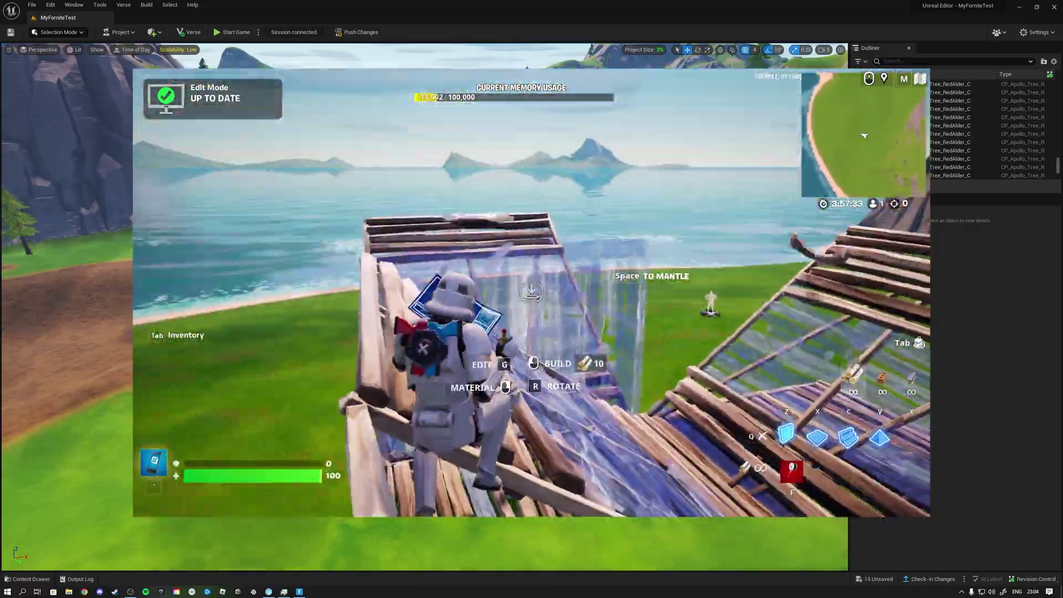
click(532, 292)
click(531, 292)
key(w)
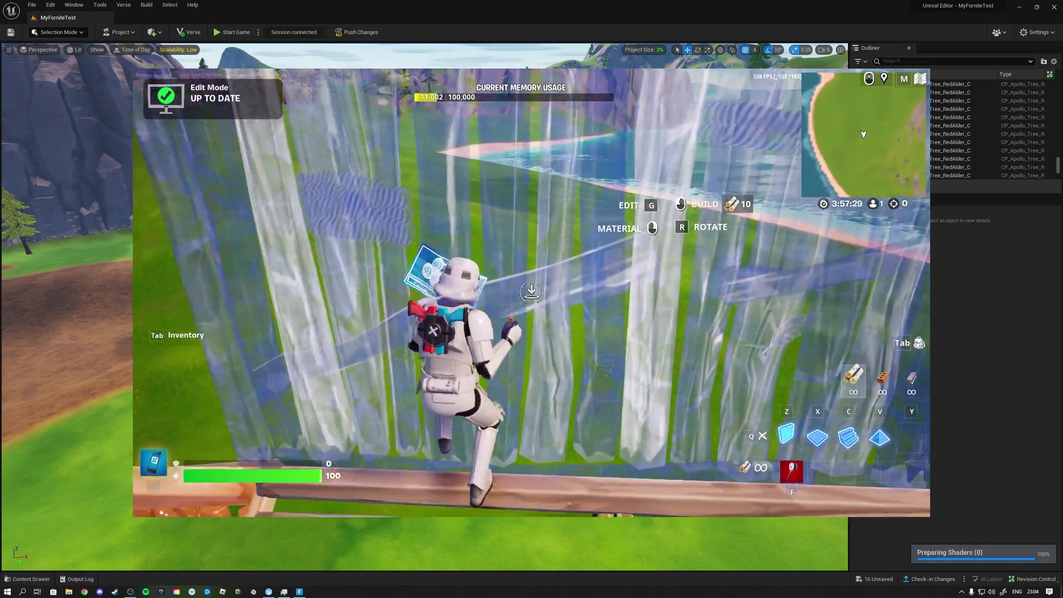
key(f)
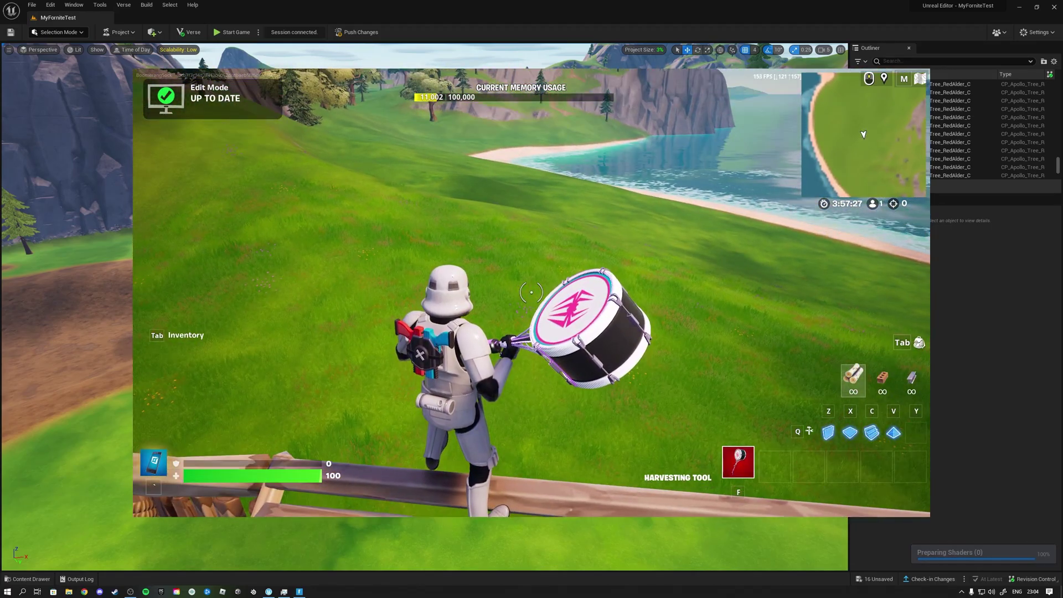
Switch back to Unreal Editor, find and frame one of the built wooden stairs, and deselect it
key(alt+Tab)
right_drag(430, 236, 206, 257)
key(w)
key(s)
right_drag(587, 282, 191, 266)
key(w)
right_drag(530, 285, 301, 423)
click(438, 229)
click(444, 229)
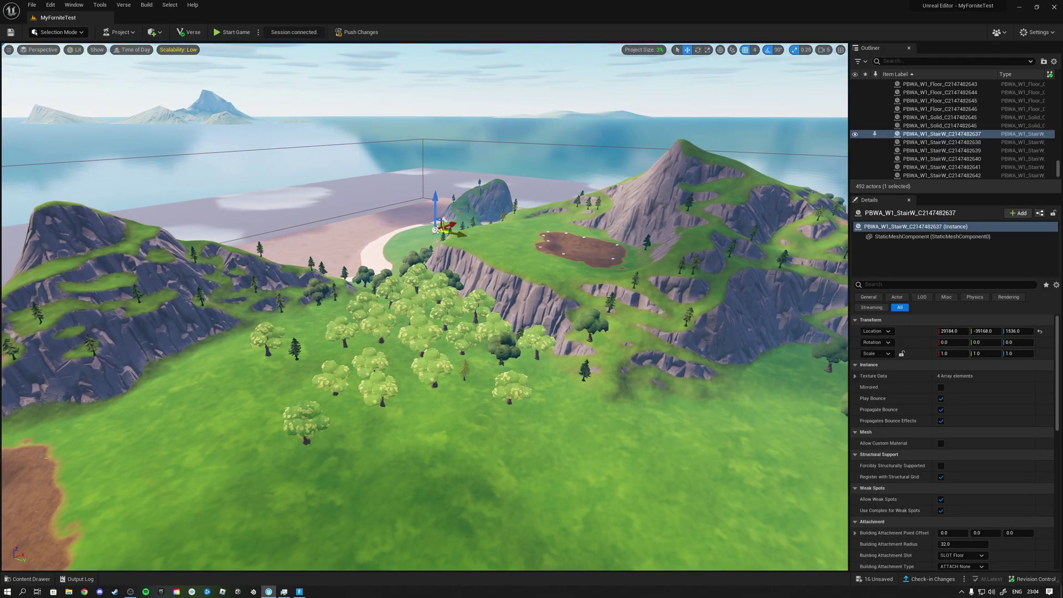
key(f)
key(Escape)
Select the player spawner figure on the grass to show its details
mouse_move(515, 238)
right_down()
mouse_move(387, 244)
mouse_move(398, 260)
mouse_move(451, 255)
mouse_move(437, 229)
mouse_move(500, 249)
right_up()
key(s)
key(w)
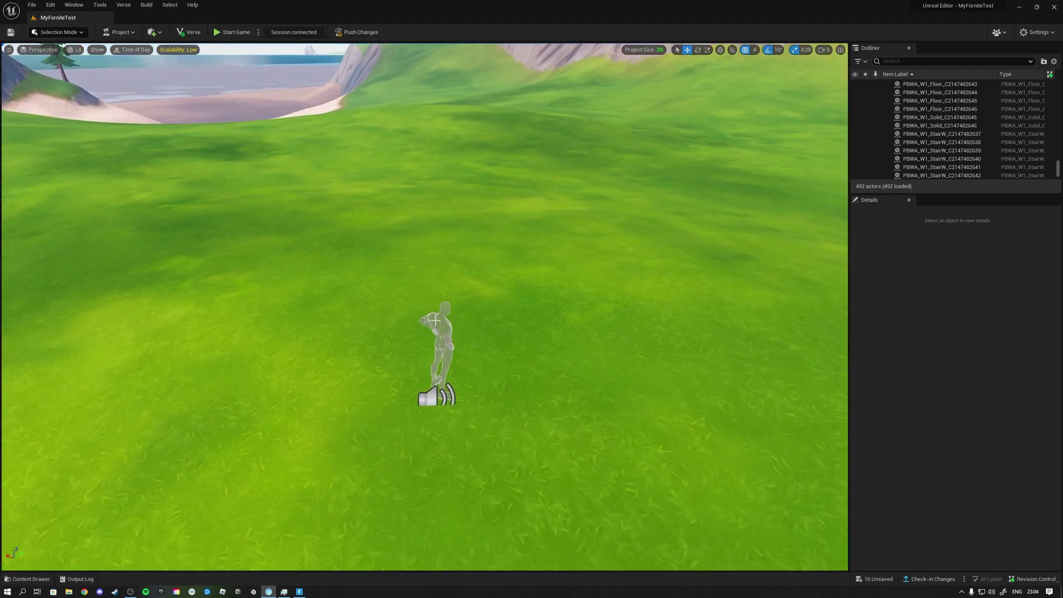
click(436, 319)
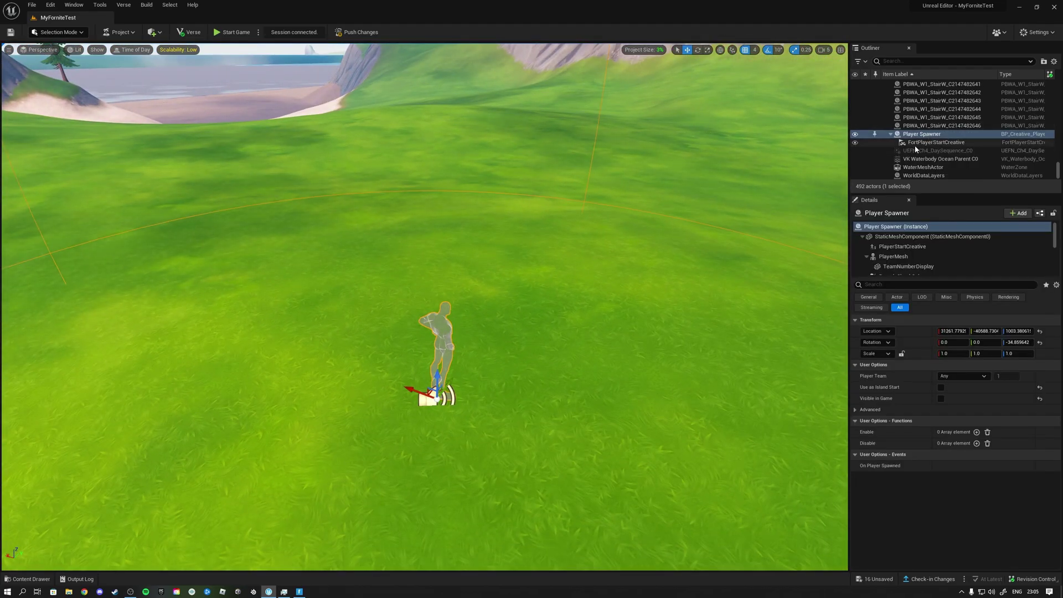
Place an IceCastle Window2 prop from the Castle folder on the grass beside the wooden build
right_drag(637, 238, 642, 246)
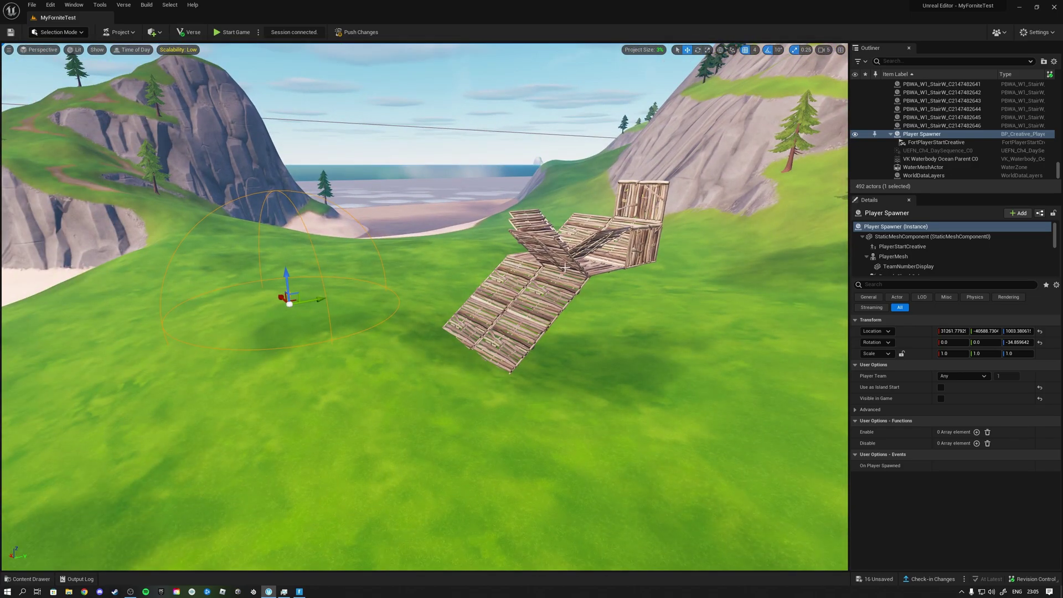
key(ctrl+space)
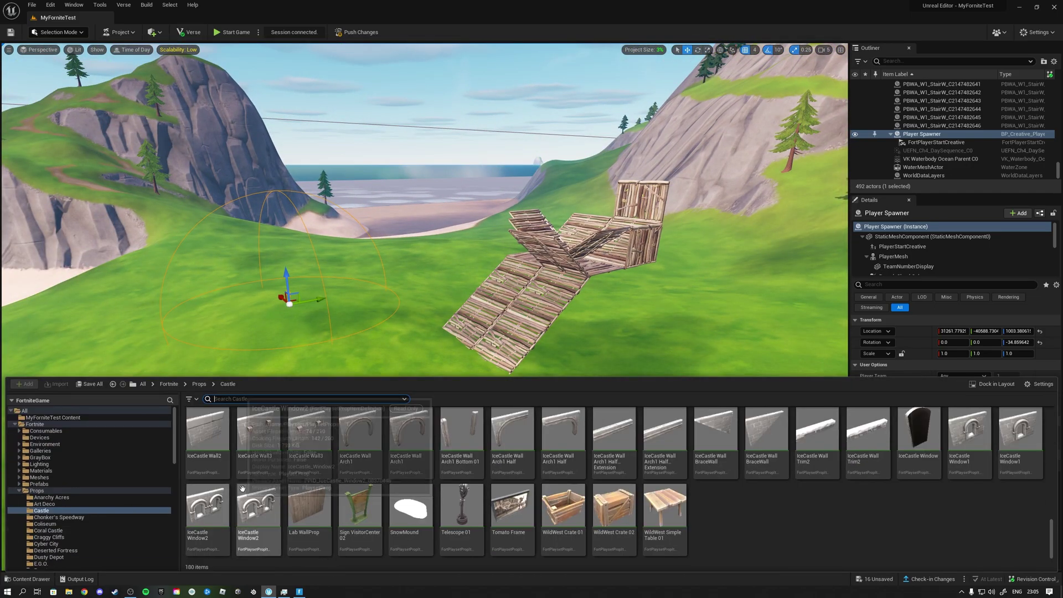
right_drag(433, 315, 433, 315)
key(ctrl+space)
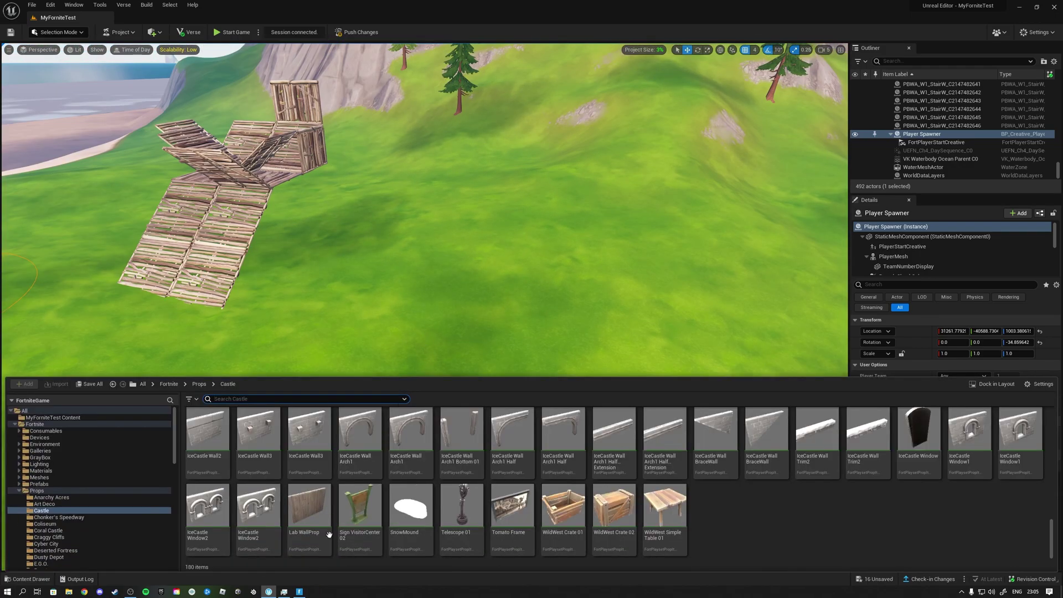
drag(527, 306, 547, 264)
Set the rotation snap to 10° and rotate the castle window wall by -50° about its vertical axis
key(e)
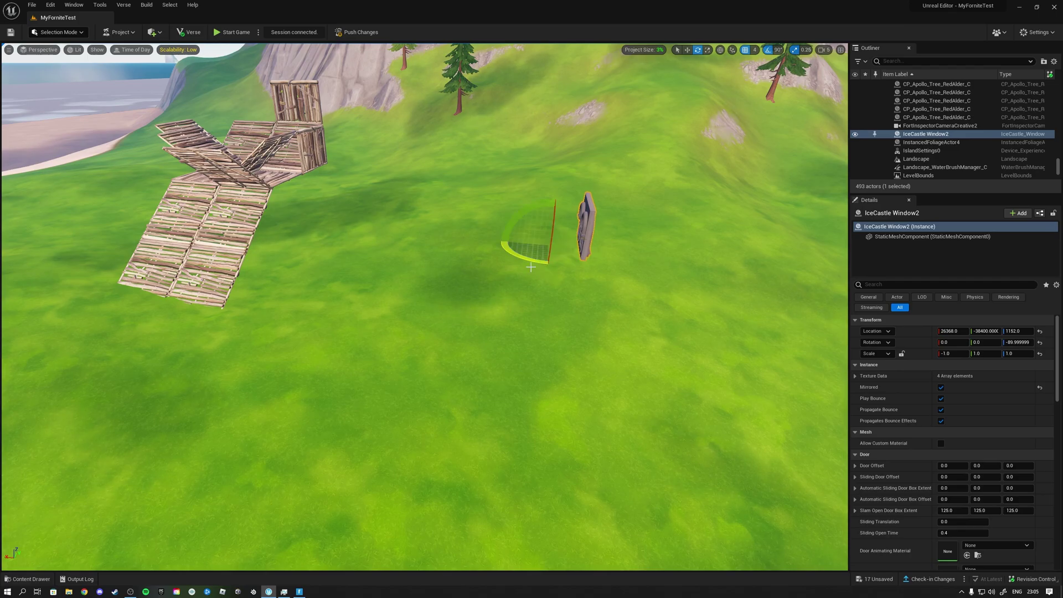
click(776, 50)
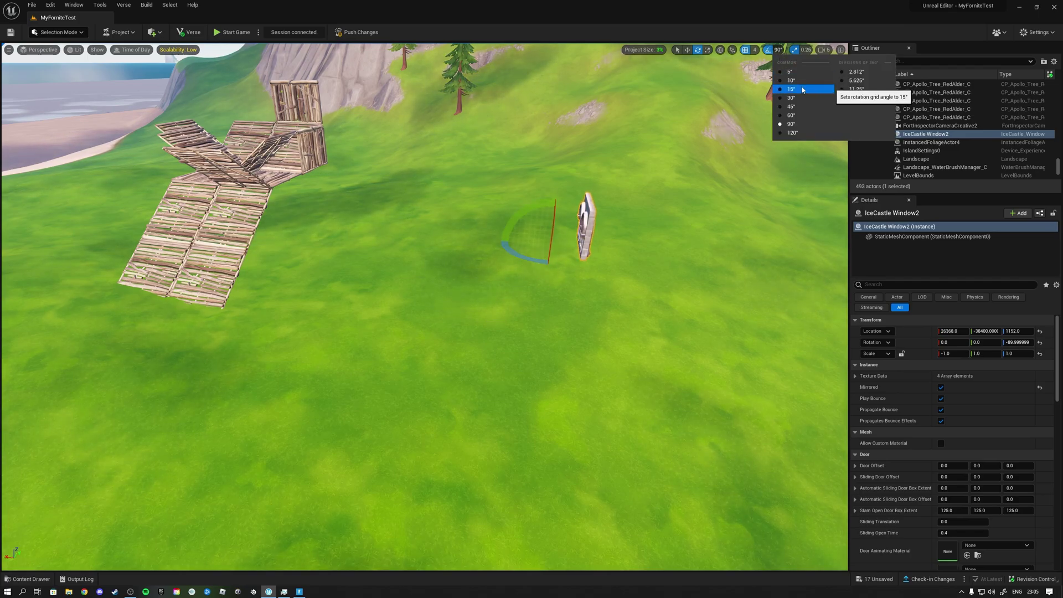
click(791, 89)
click(773, 50)
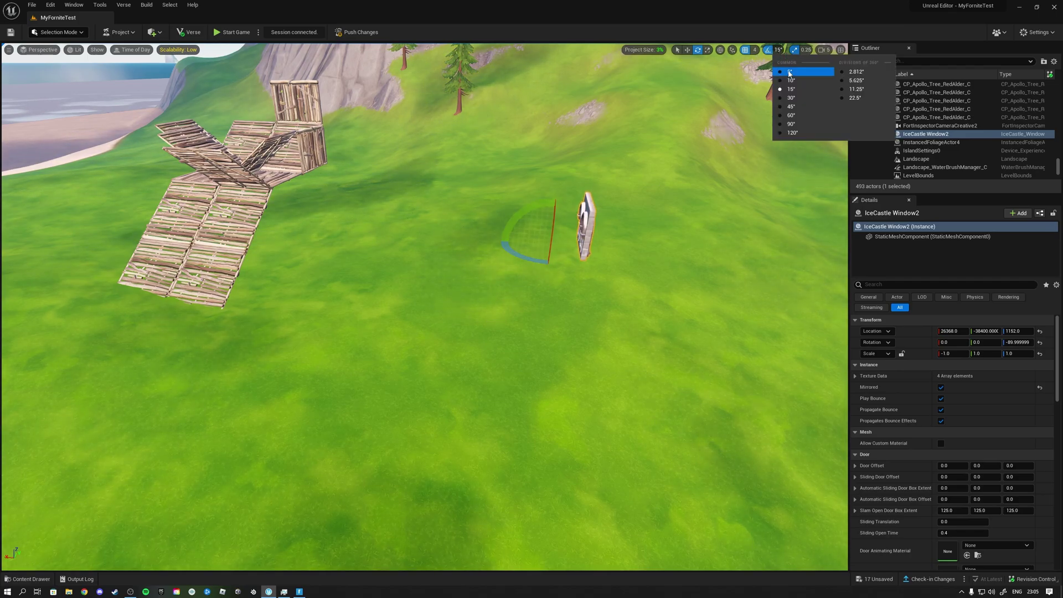
click(791, 81)
drag(544, 261, 522, 246)
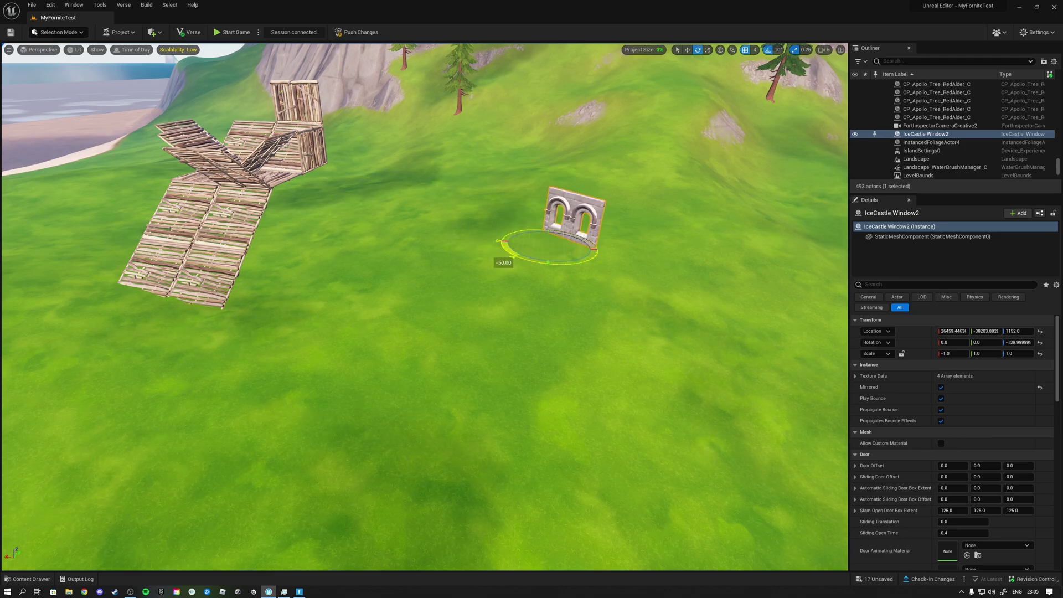
Activate the move tool and place a second IceCastle Window2 wall near the foot of the wooden stairs
mouse_move(612, 277)
right_down()
mouse_move(586, 271)
mouse_move(598, 232)
mouse_move(612, 277)
right_up()
key(w)
scroll(417, 369, up, 5)
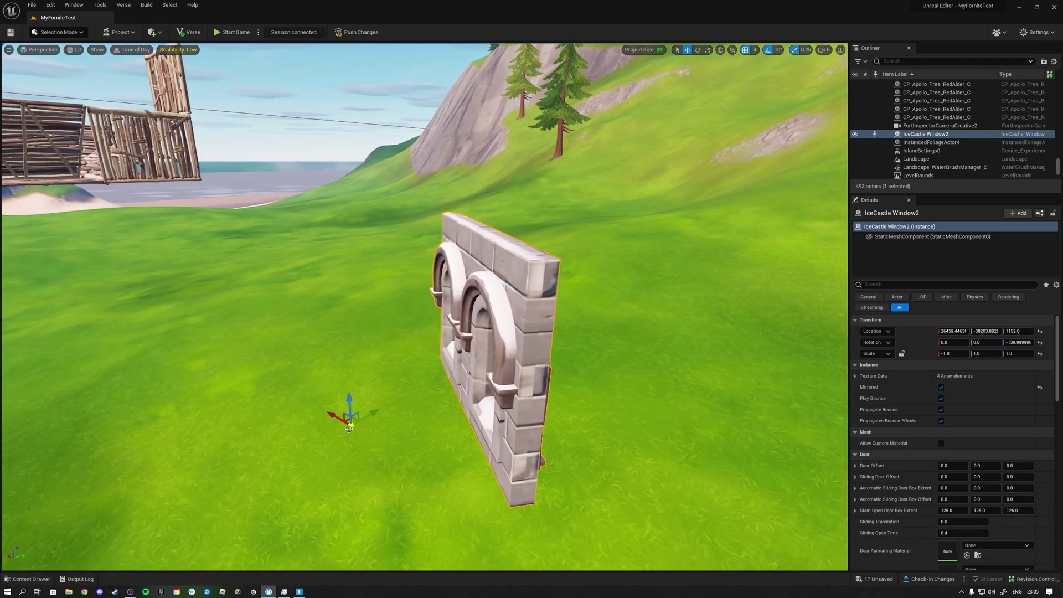
key(s)
right_drag(349, 422, 332, 433)
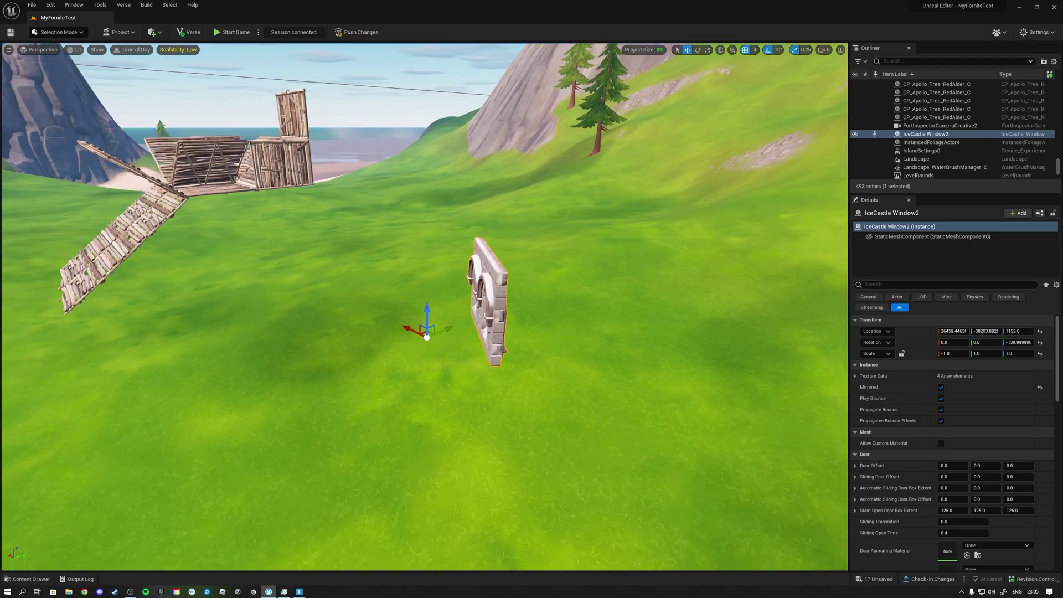
right_drag(426, 336, 426, 330)
key(ctrl+space)
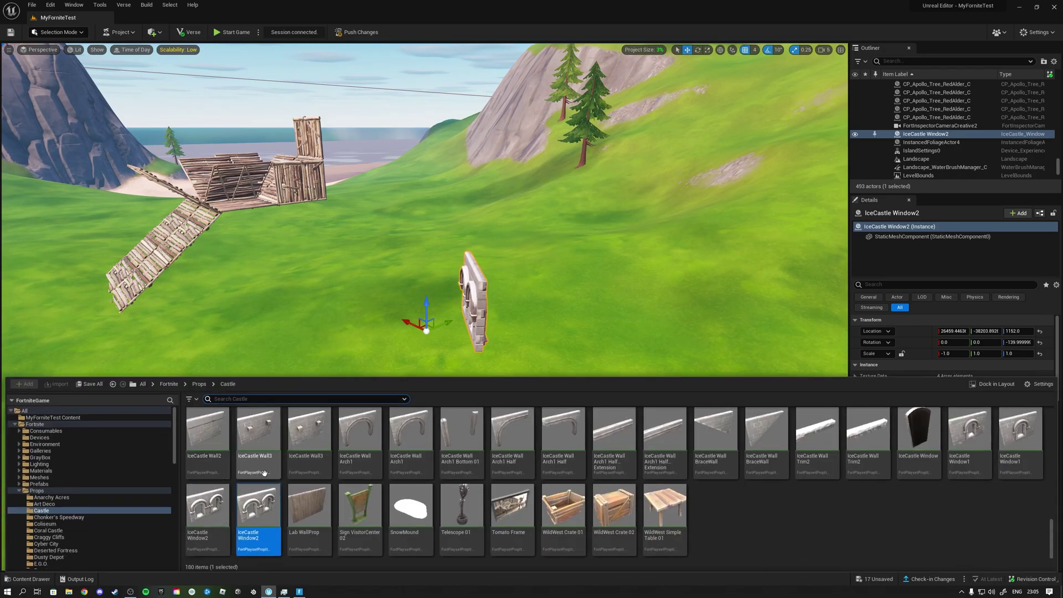
drag(254, 523, 360, 353)
key(w)
right_drag(359, 353, 332, 374)
key(s)
key(w)
key(d)
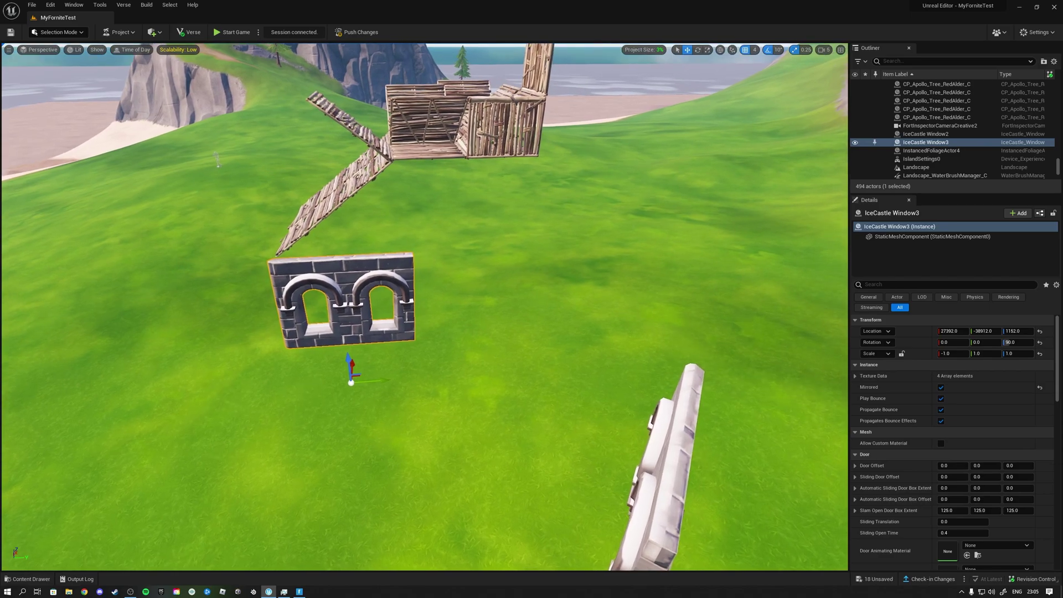
Set the grid snap size to 64 and duplicate the selected castle window wall -512 units along the Y axis
click(754, 50)
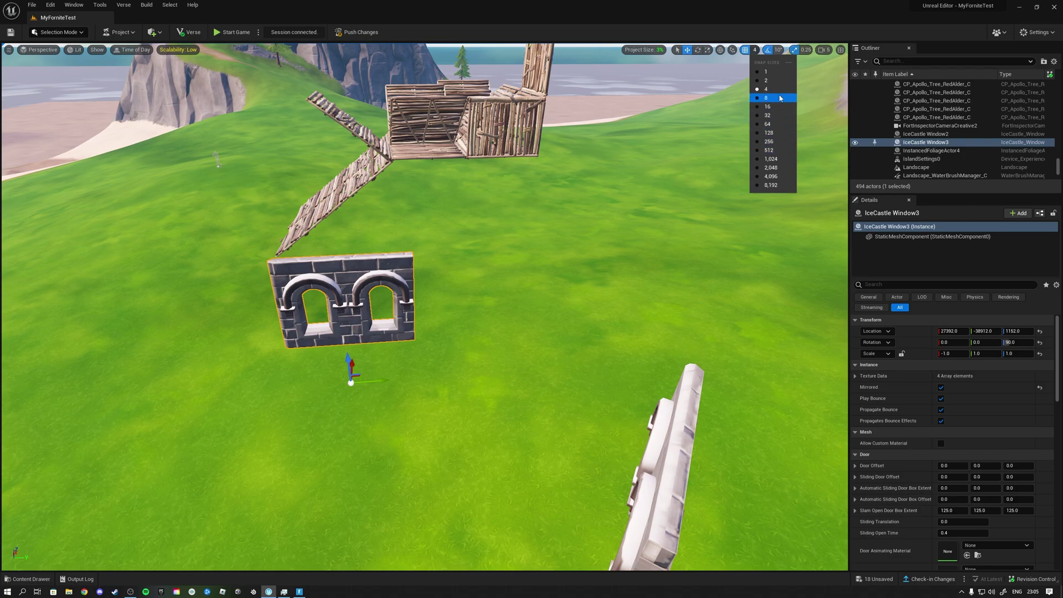
click(775, 124)
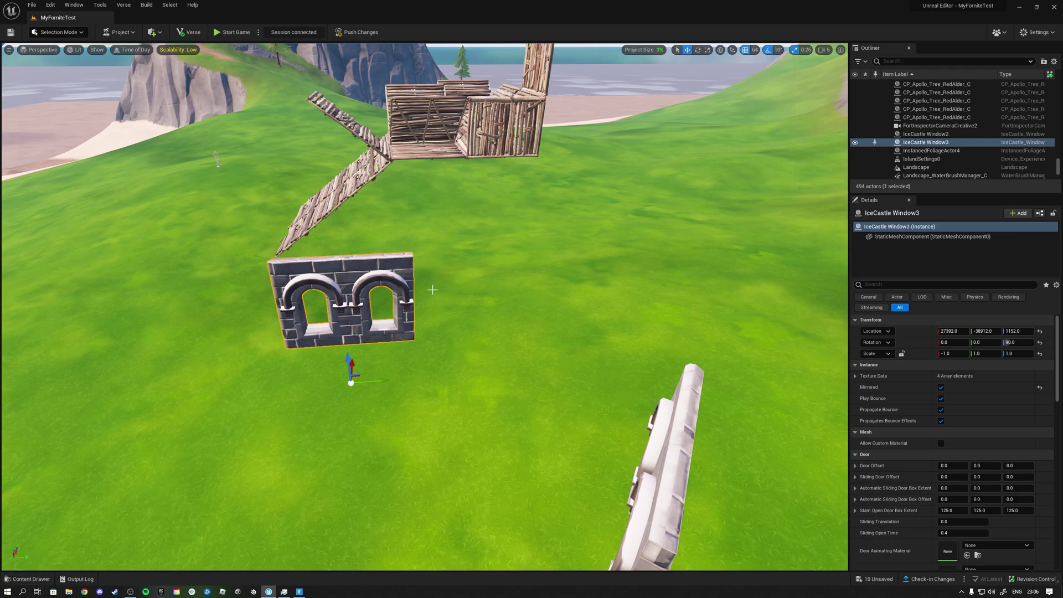
alt+drag(376, 381, 236, 383)
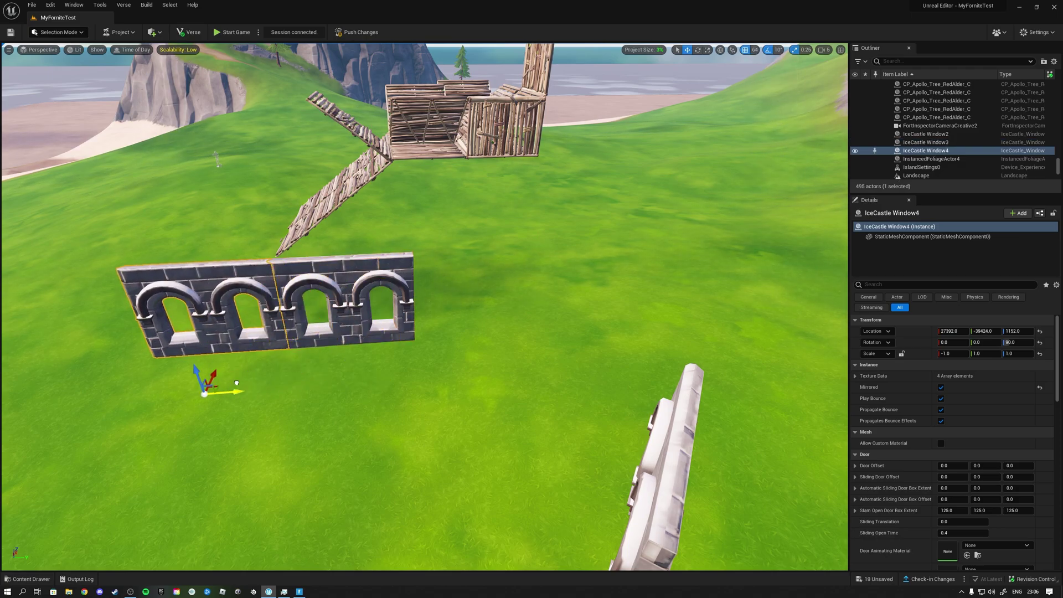
Extend the window wall row by duplicating the end wall another -512 units along the Y axis
right_drag(293, 350, 522, 332)
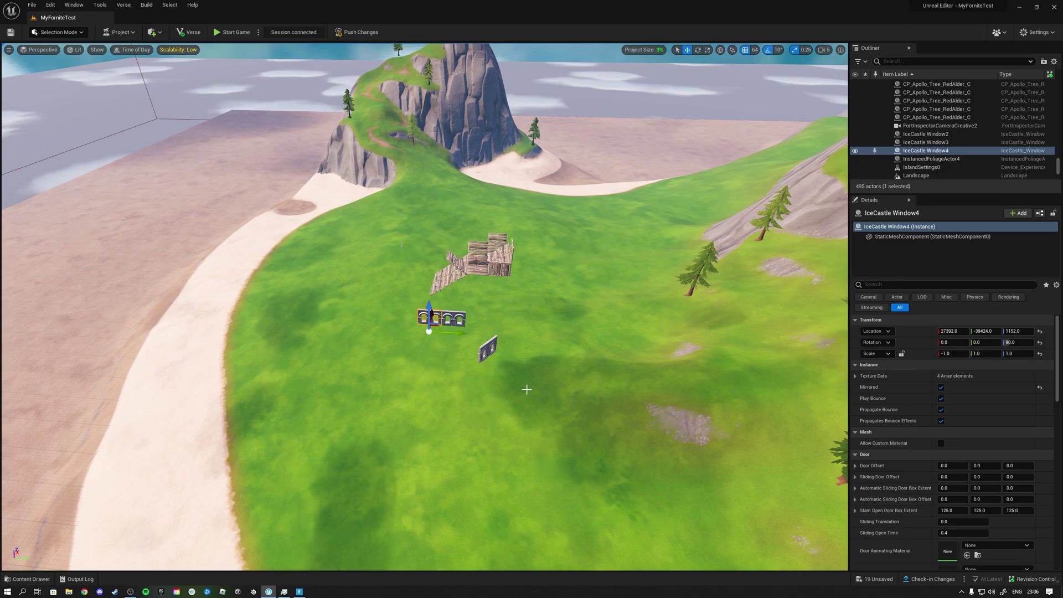
right_drag(527, 389, 609, 388)
key(w)
key(a)
key(a)
right_drag(421, 348, 421, 348)
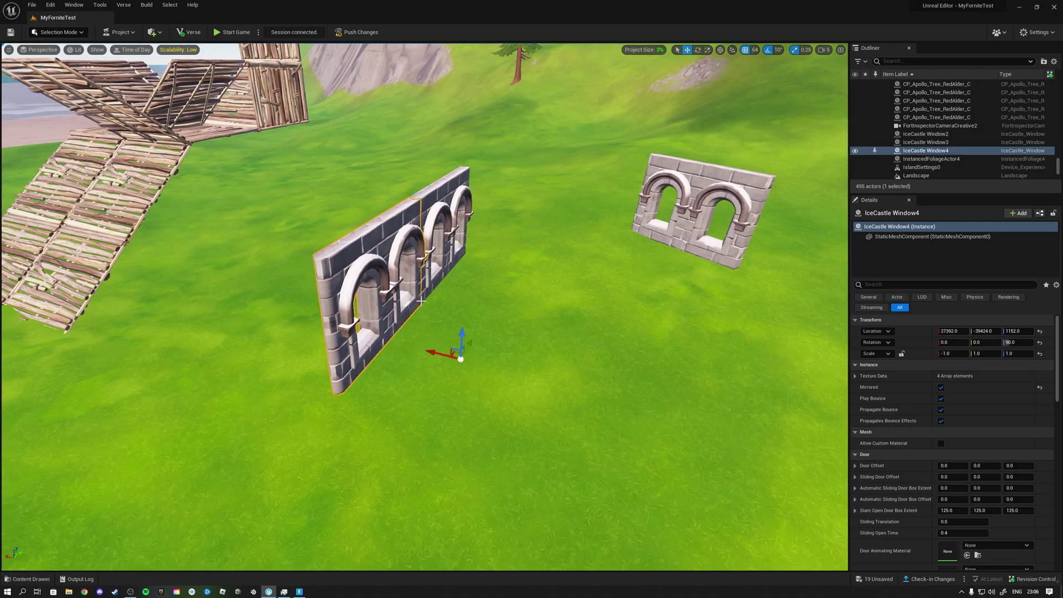
right_drag(460, 305, 461, 305)
key(w)
right_drag(619, 176, 523, 188)
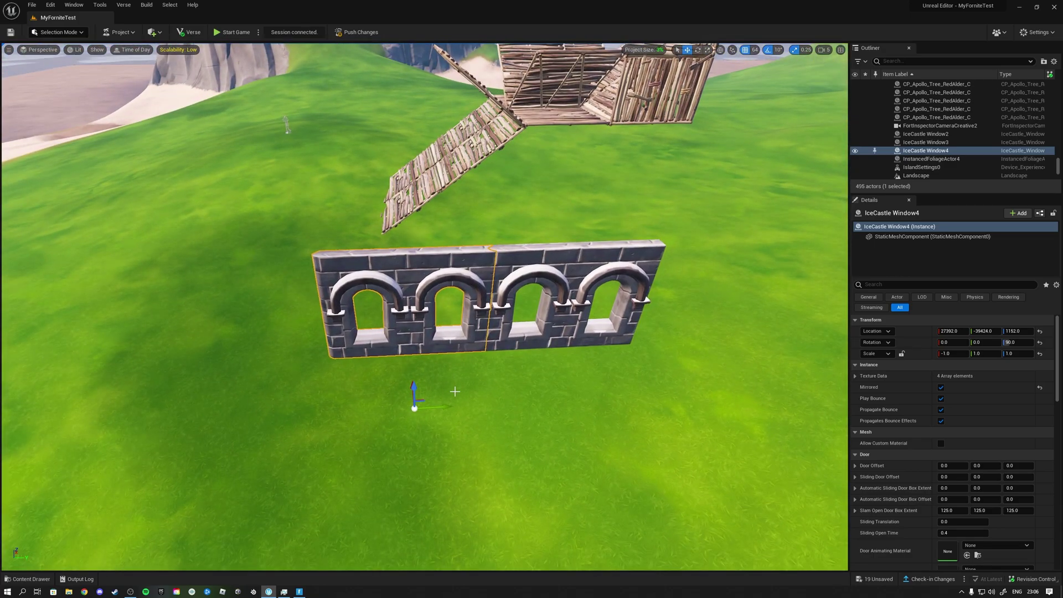
right_drag(529, 391, 515, 400)
key(a)
alt+drag(602, 383, 431, 383)
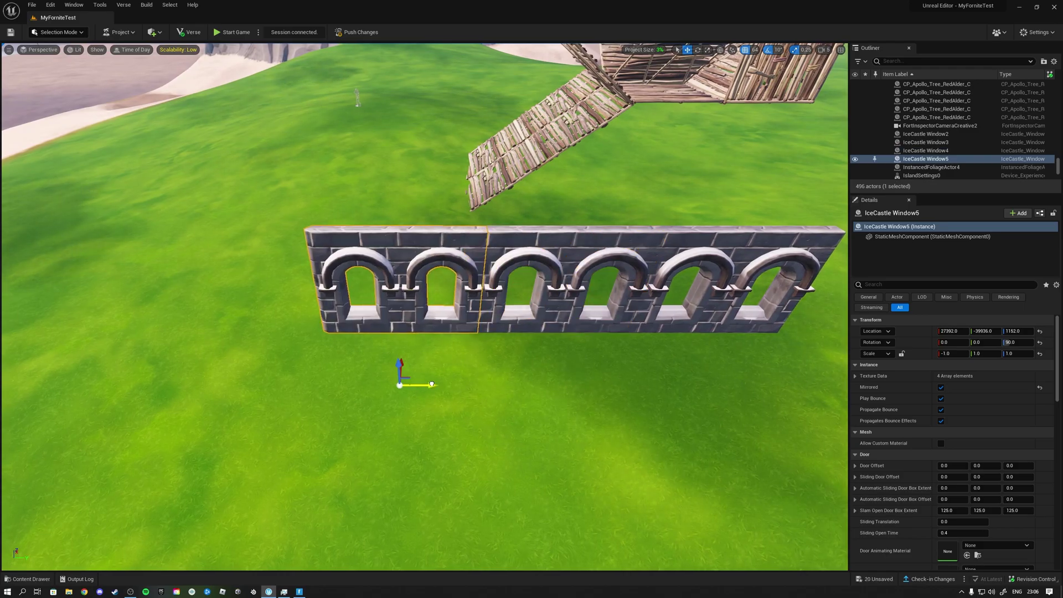
Delete the two duplicated castle window walls from the row, keeping the original wall
right_drag(431, 384, 431, 384)
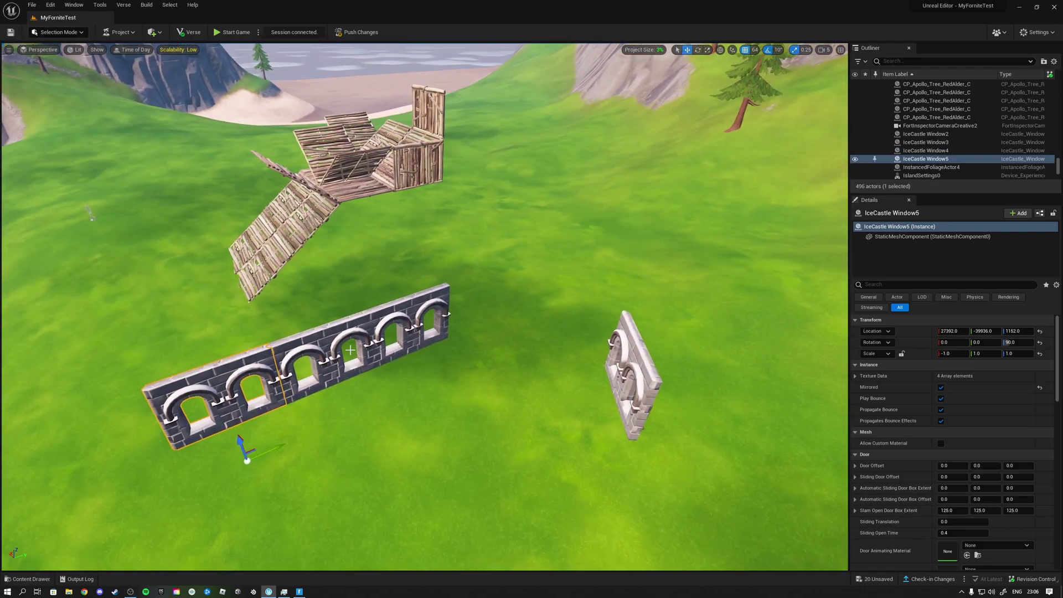
key(Delete)
click(325, 340)
key(Delete)
Move the remaining wall of the row along its X axis and place a Telescope 01 prop beside the rotated window wall
click(406, 312)
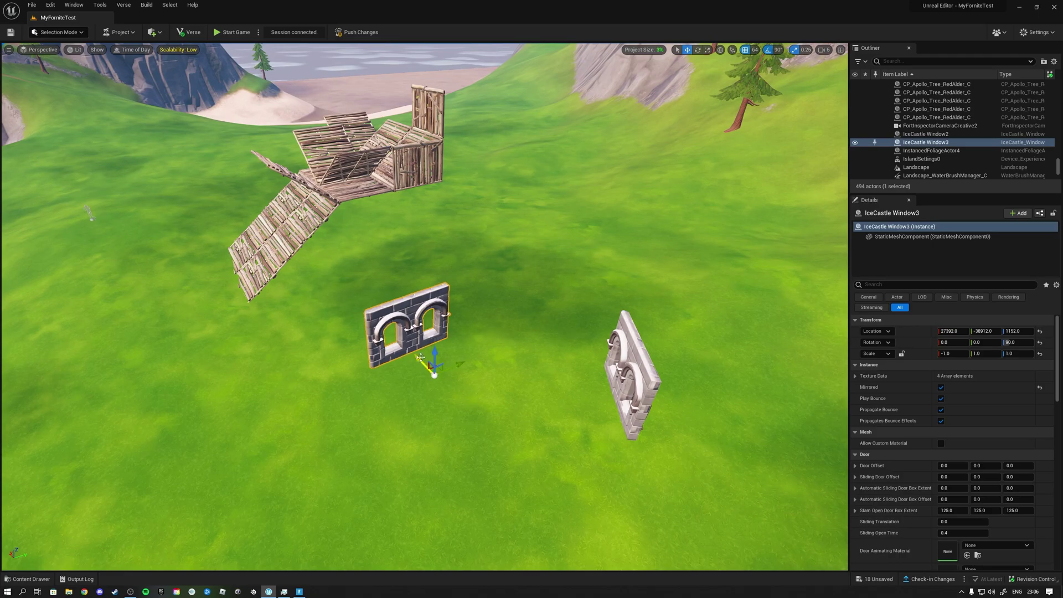
drag(421, 357, 491, 420)
key(ctrl+space)
drag(461, 507, 579, 341)
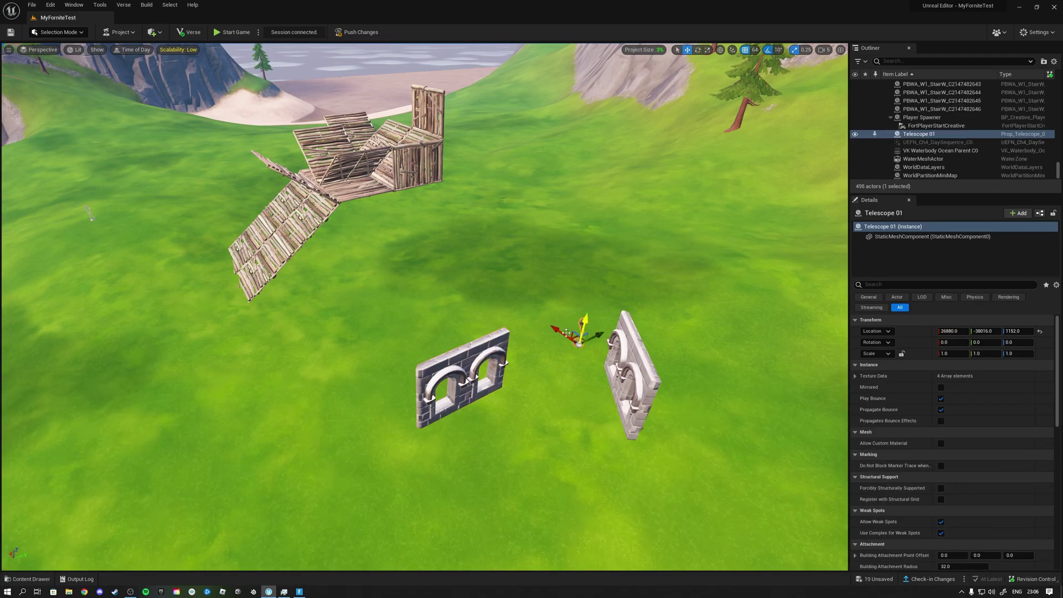
Switch to the Fortnite live session, inspect the placed telescope and window wall around the character, and return to Unreal Editor
click(300, 591)
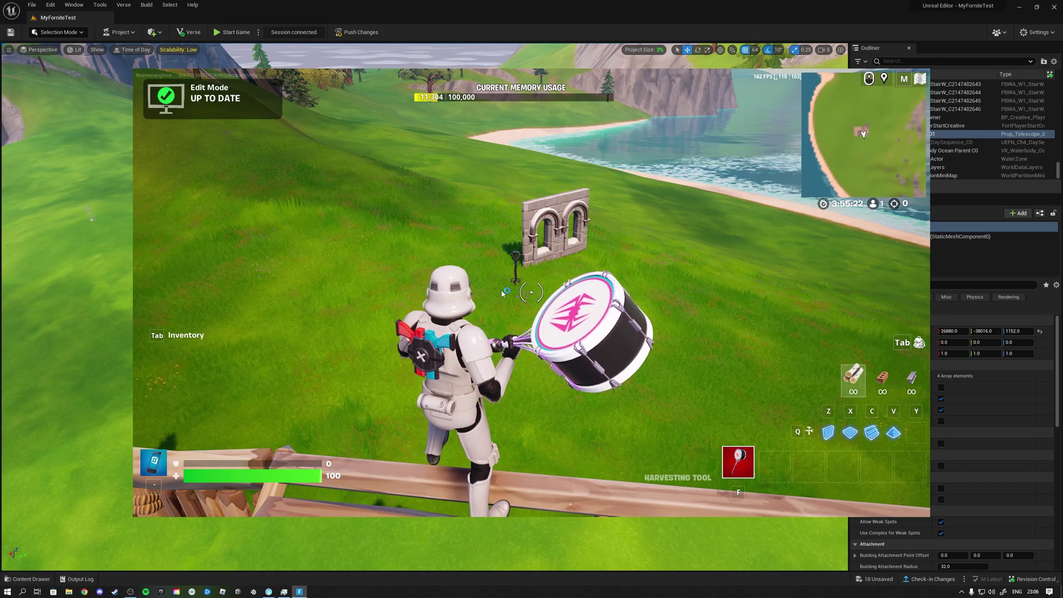
click(500, 295)
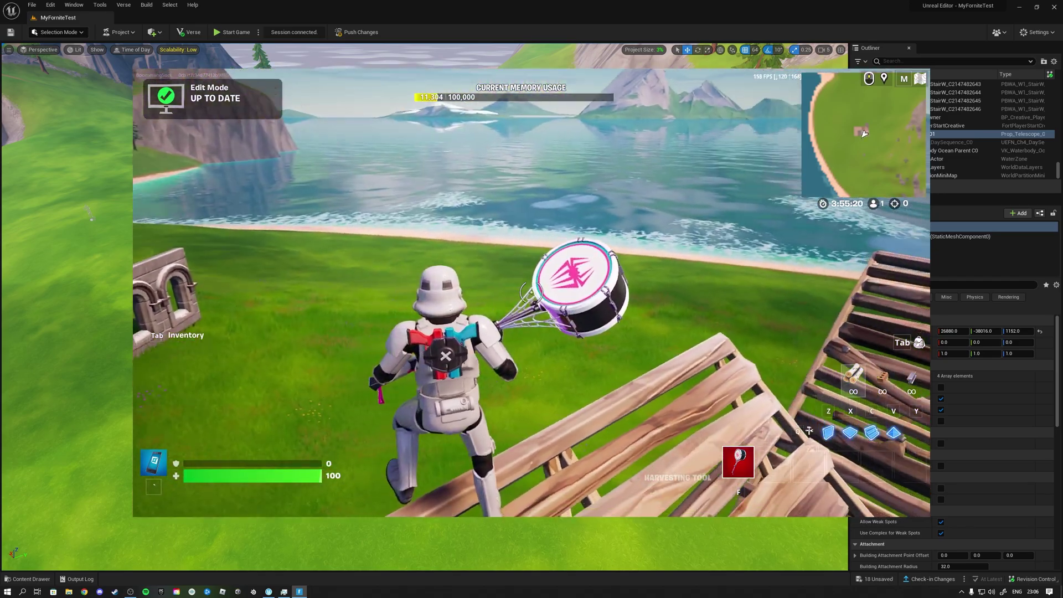
key(w)
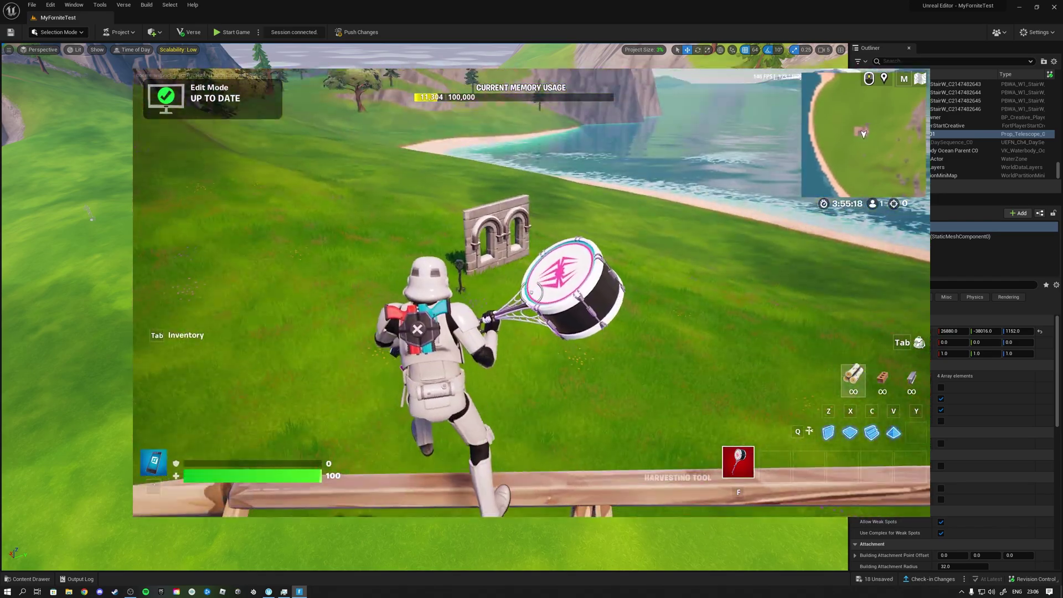
click(531, 292)
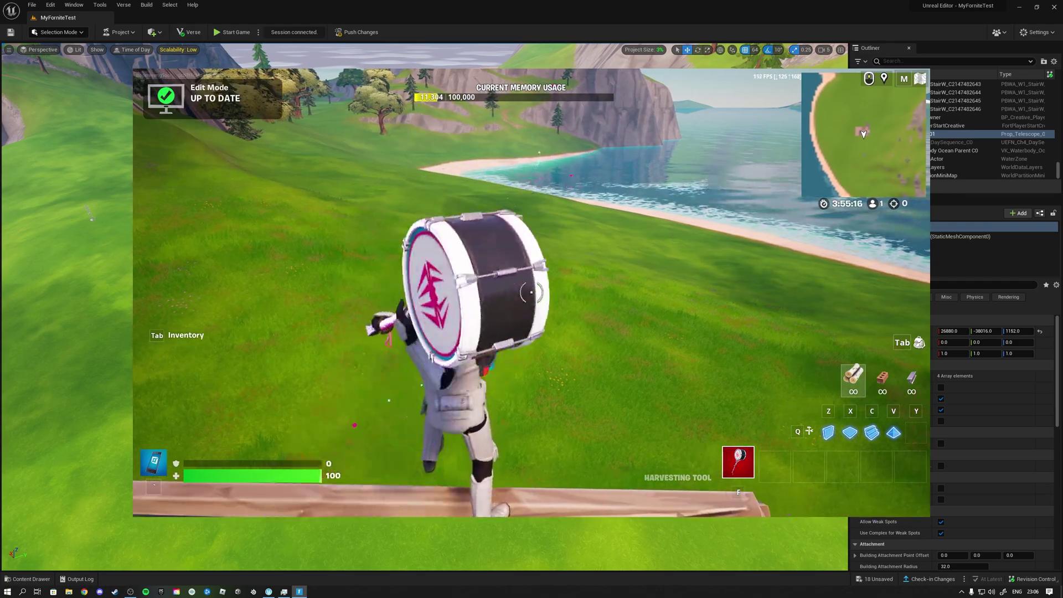
key(w)
key(w)
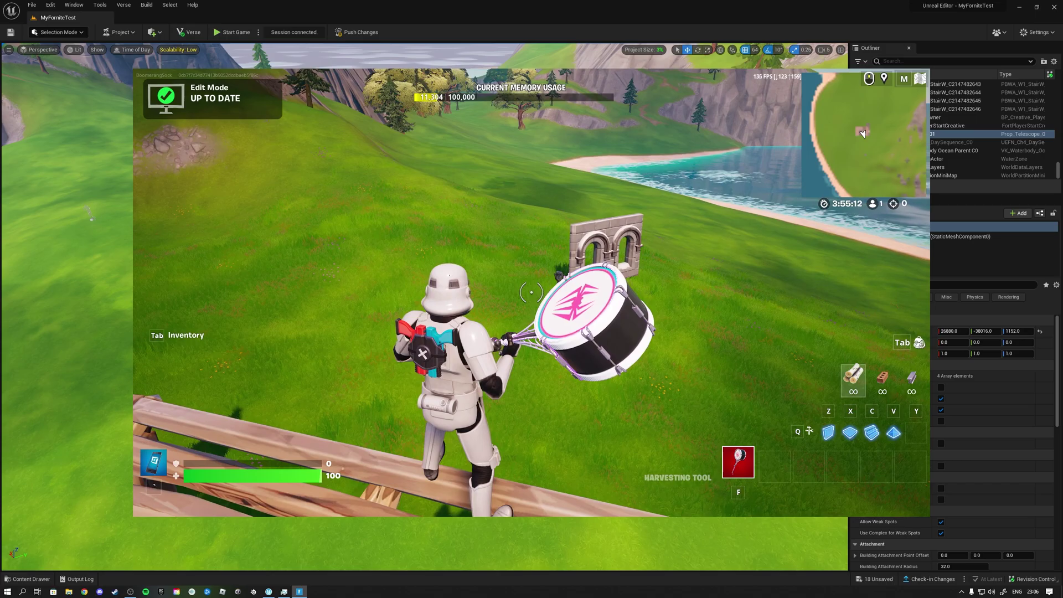
key(alt+Tab)
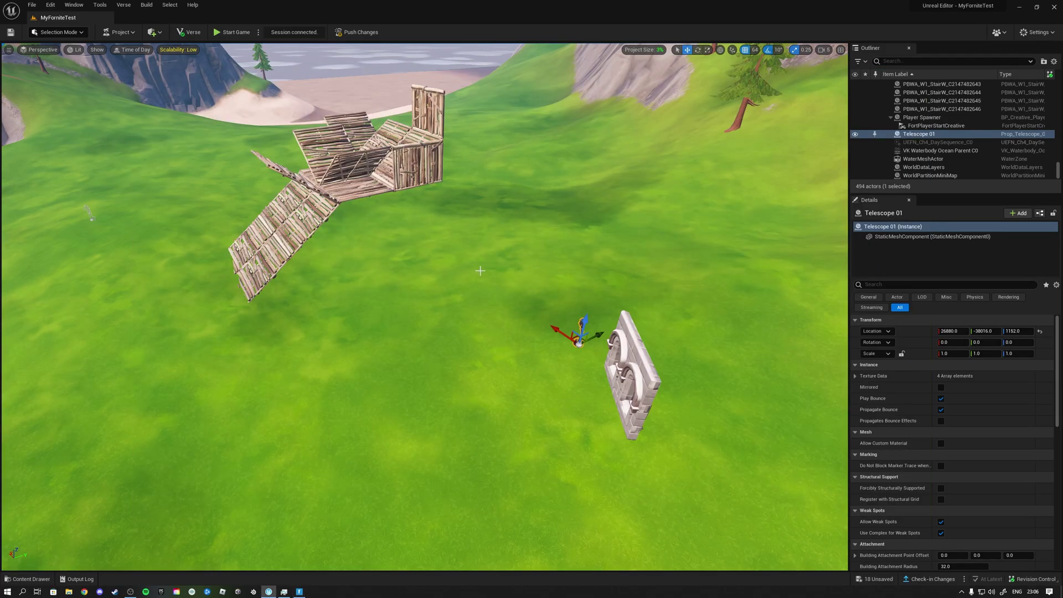
Examine the props in the Deserted Fortress, Cyber City, E.G.O. and Floating Island folders
mouse_move(321, 381)
right_down()
mouse_move(410, 415)
mouse_move(321, 381)
right_up()
key(ctrl+space)
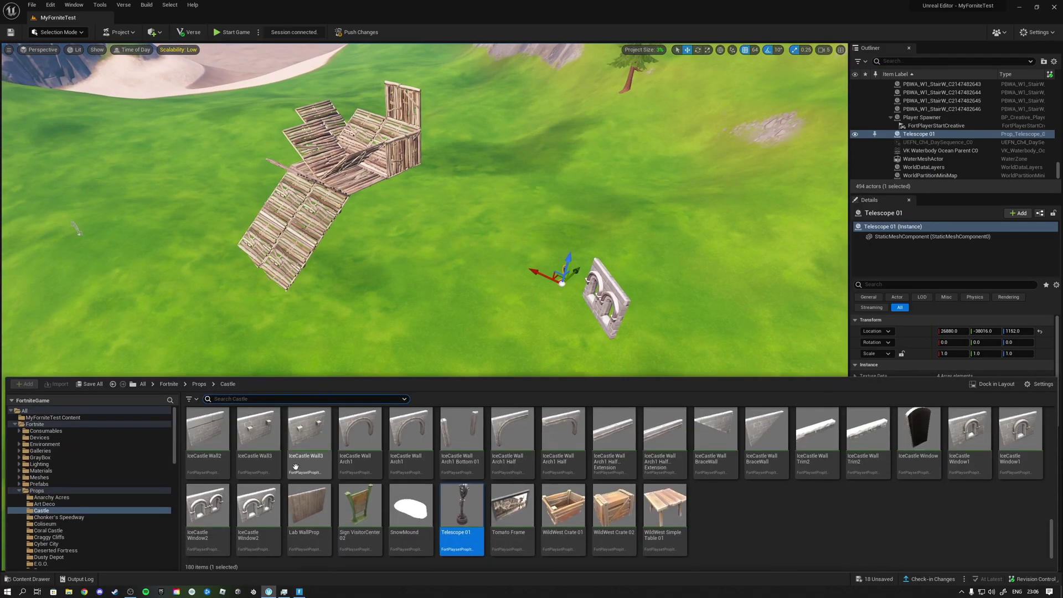
scroll(66, 499, down, 4)
click(58, 484)
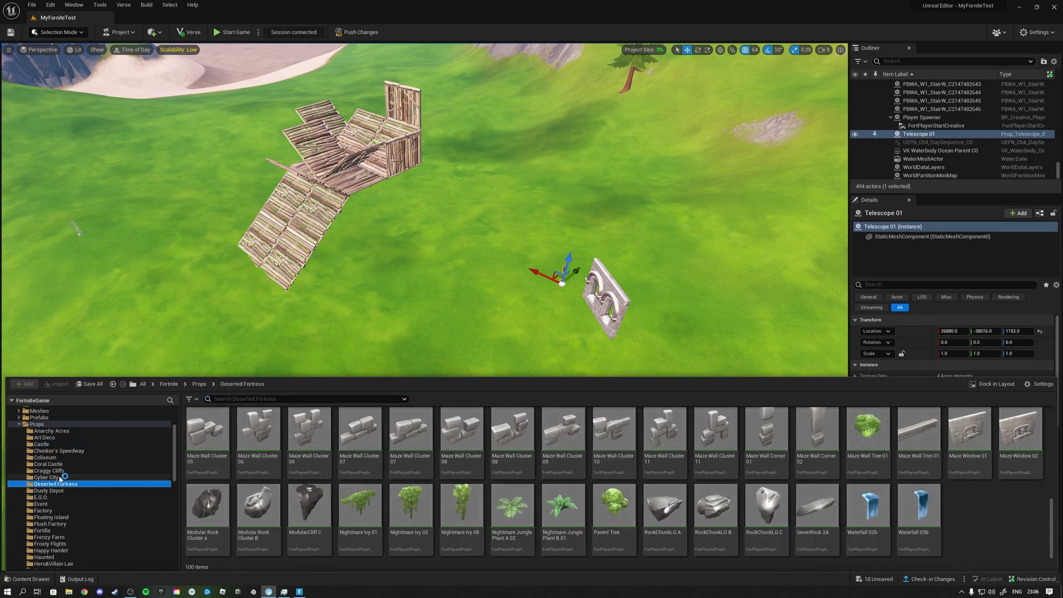
click(61, 478)
click(63, 497)
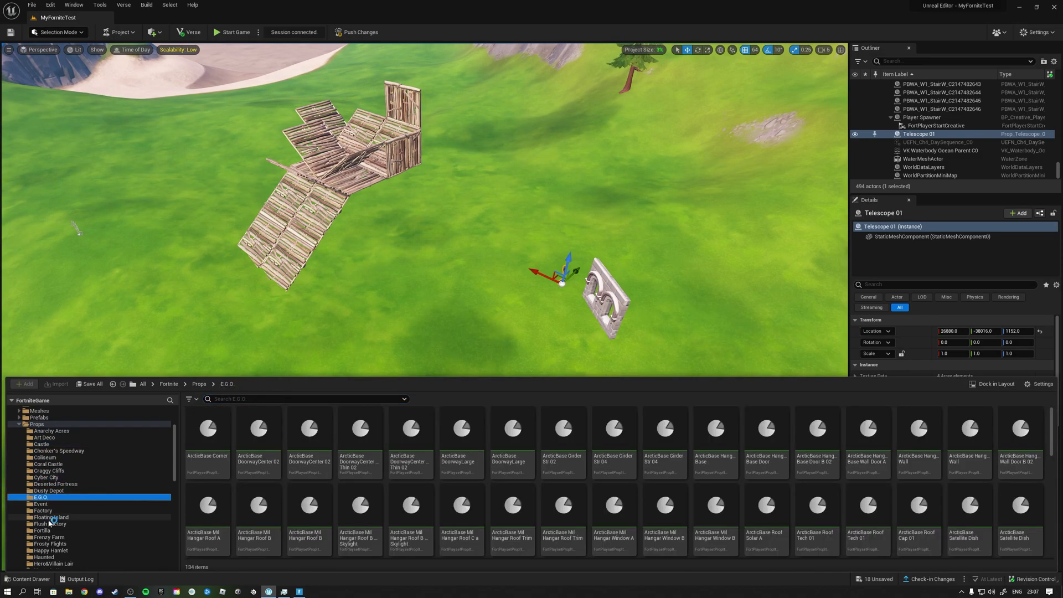
click(50, 517)
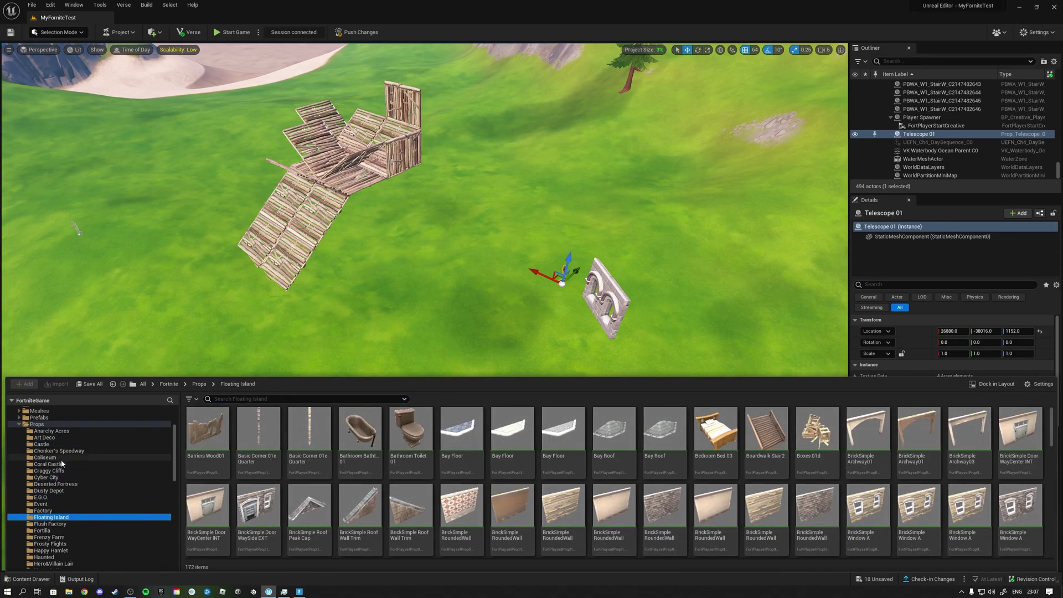
Examine the Ingredients sounds, trying to open the Metal Ore Drop Cue, and look through the VFX folder
double_click(37, 424)
click(40, 497)
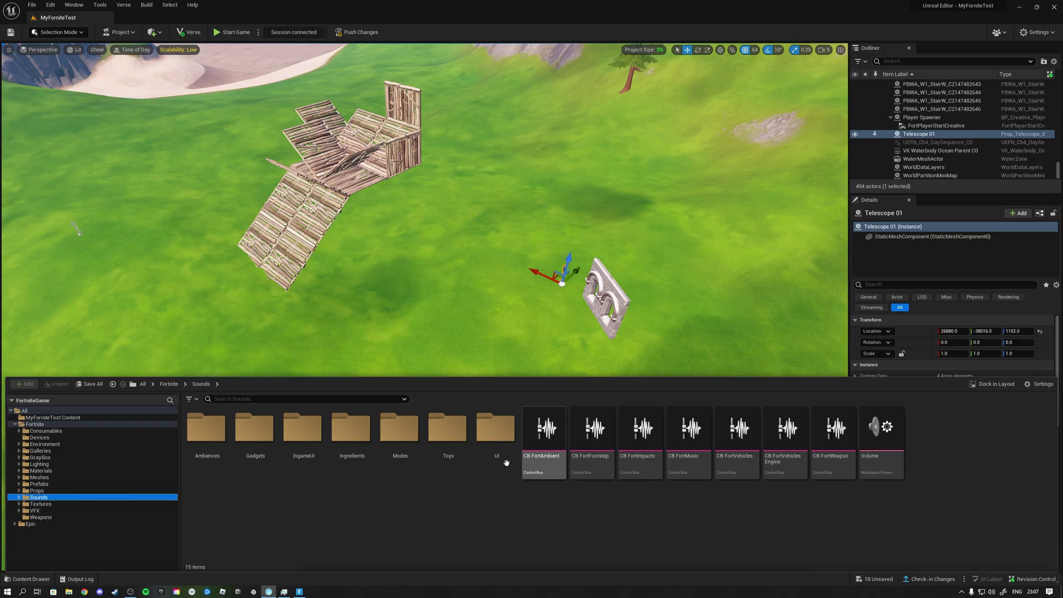
double_click(350, 459)
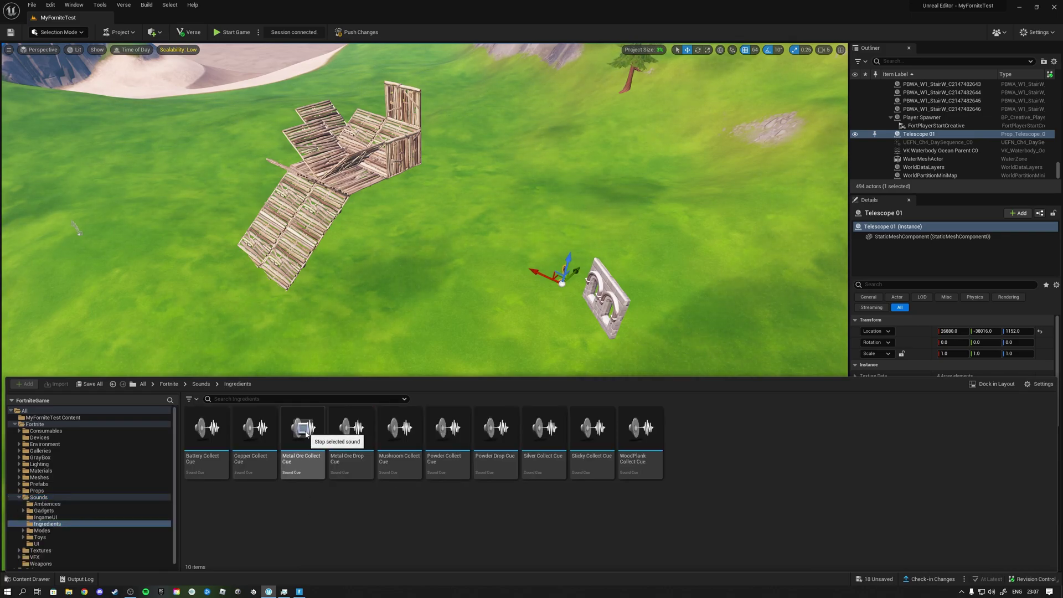
double_click(352, 458)
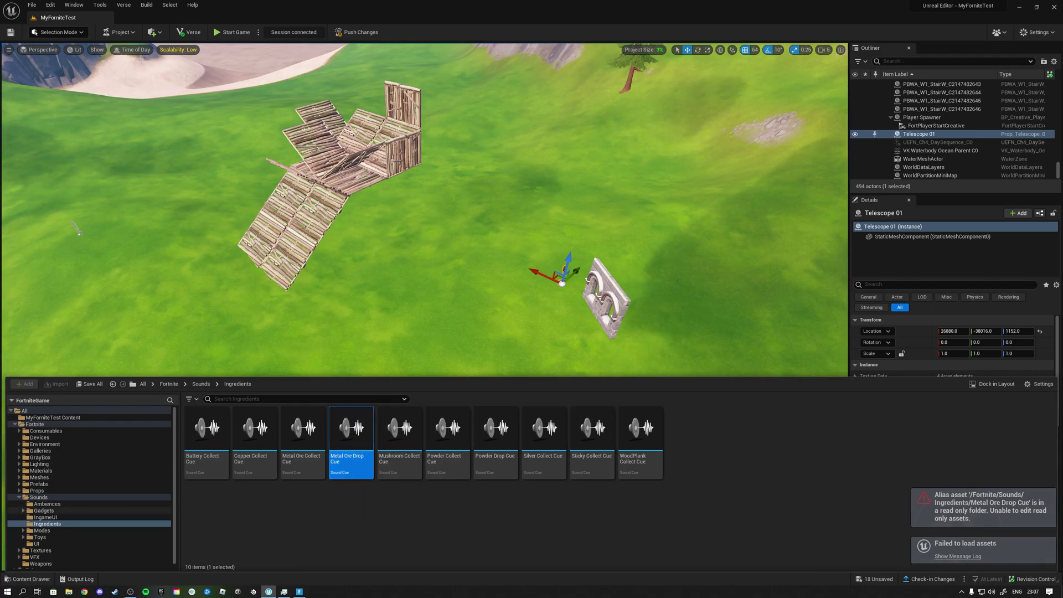
double_click(37, 497)
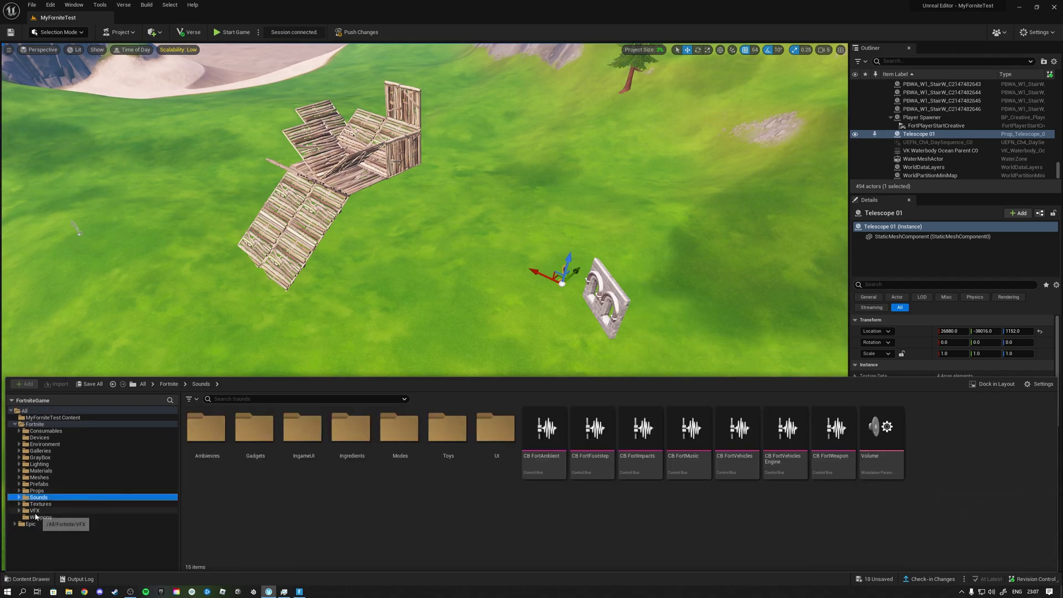
click(34, 511)
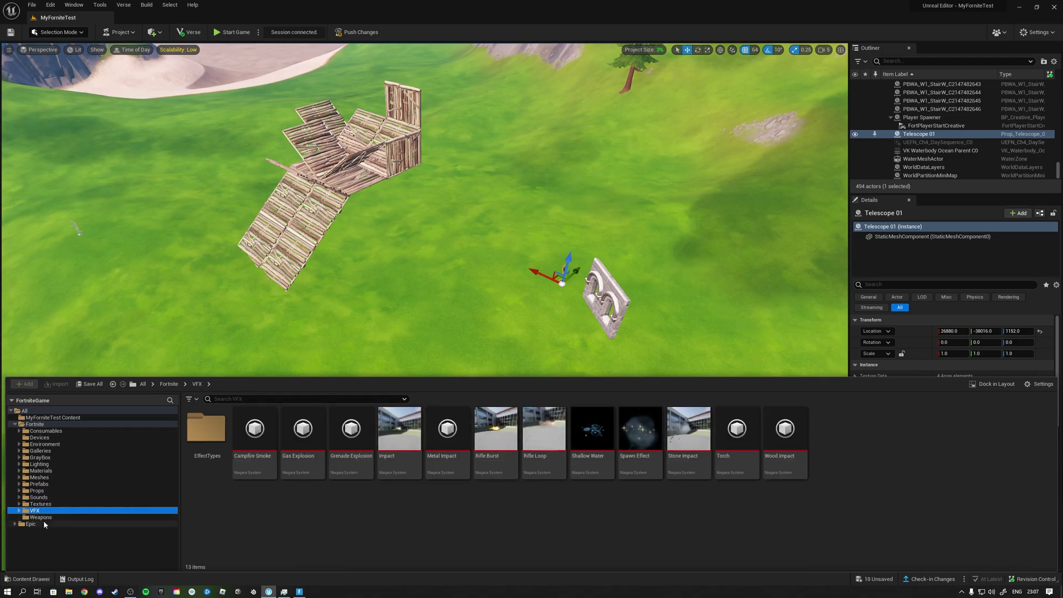
click(30, 524)
Place an Assault Rifle L2 and a Basic Hammer L1 from the Weapons folder on the grass near the wooden build
click(40, 517)
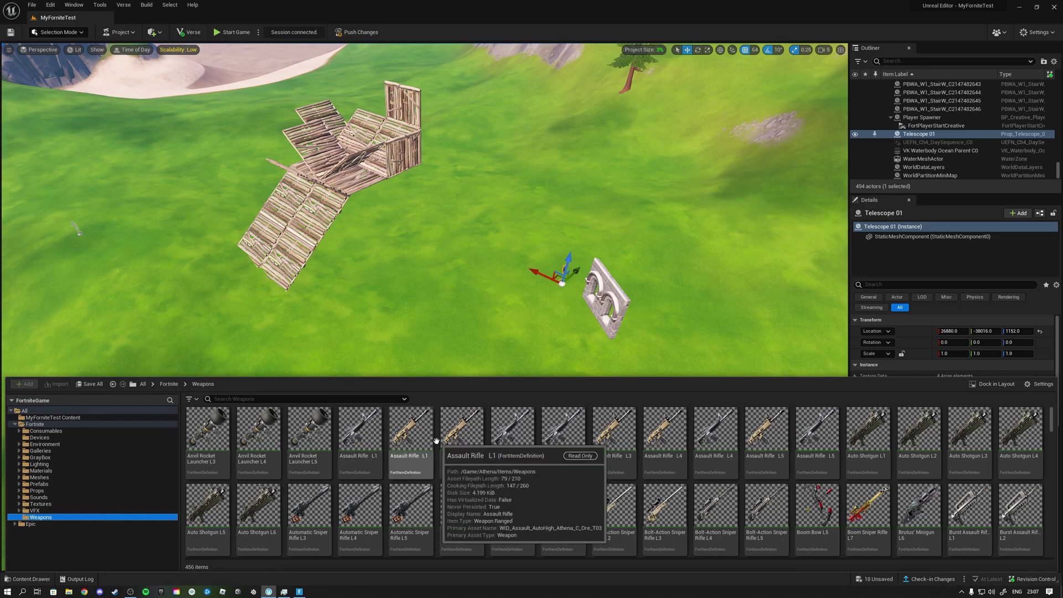
scroll(429, 443, down, 2)
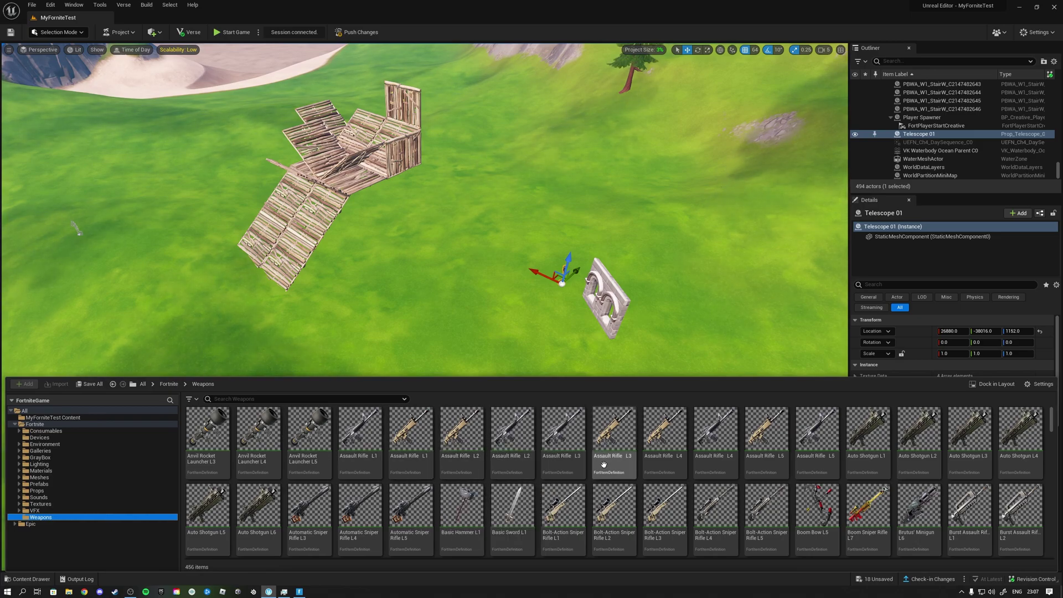
scroll(603, 464, up, 2)
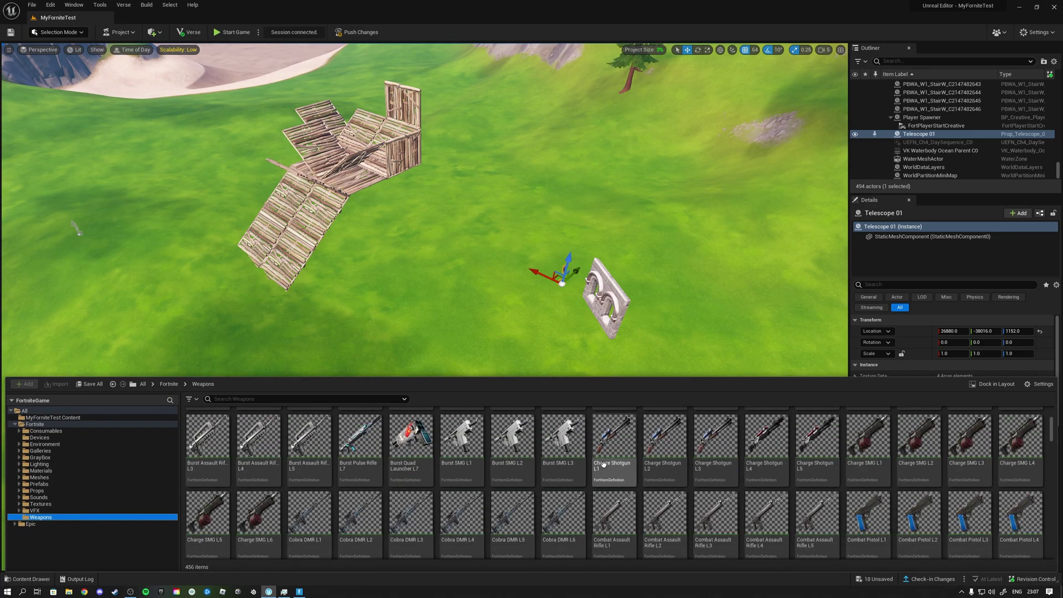
drag(462, 437, 480, 338)
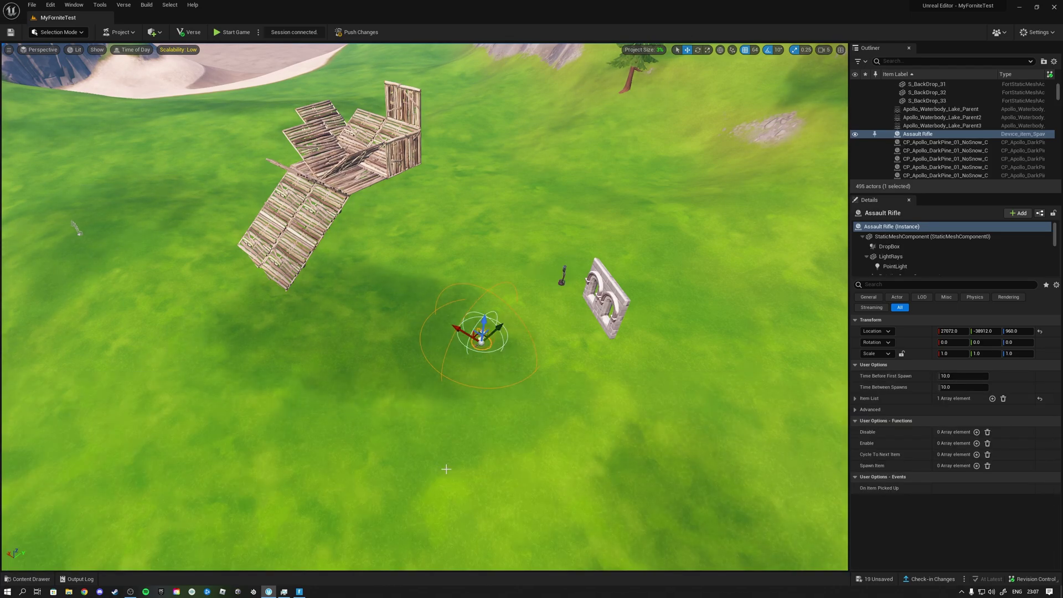
key(ctrl+space)
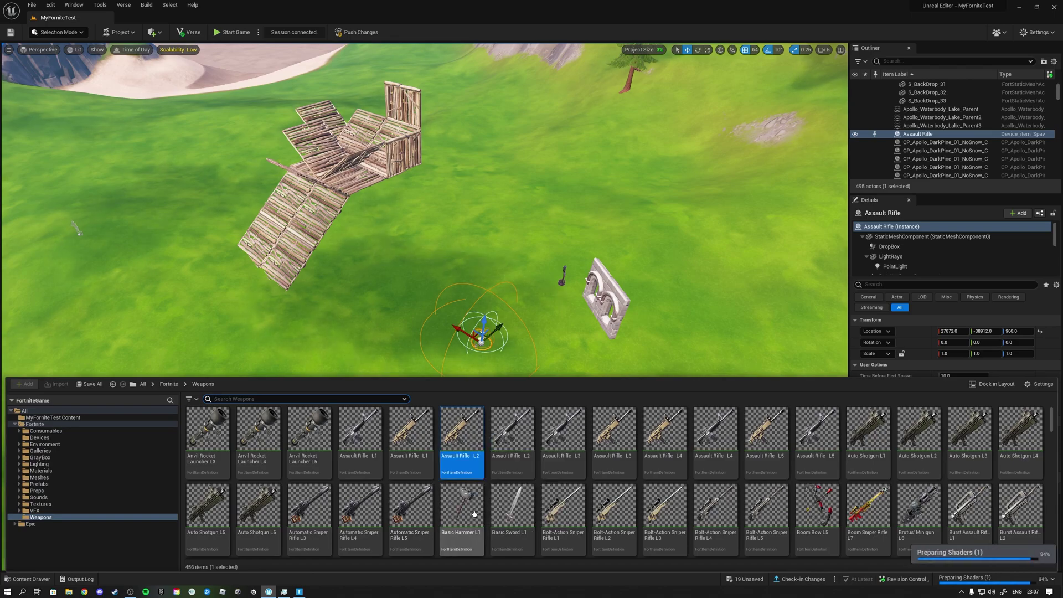
drag(462, 503, 397, 357)
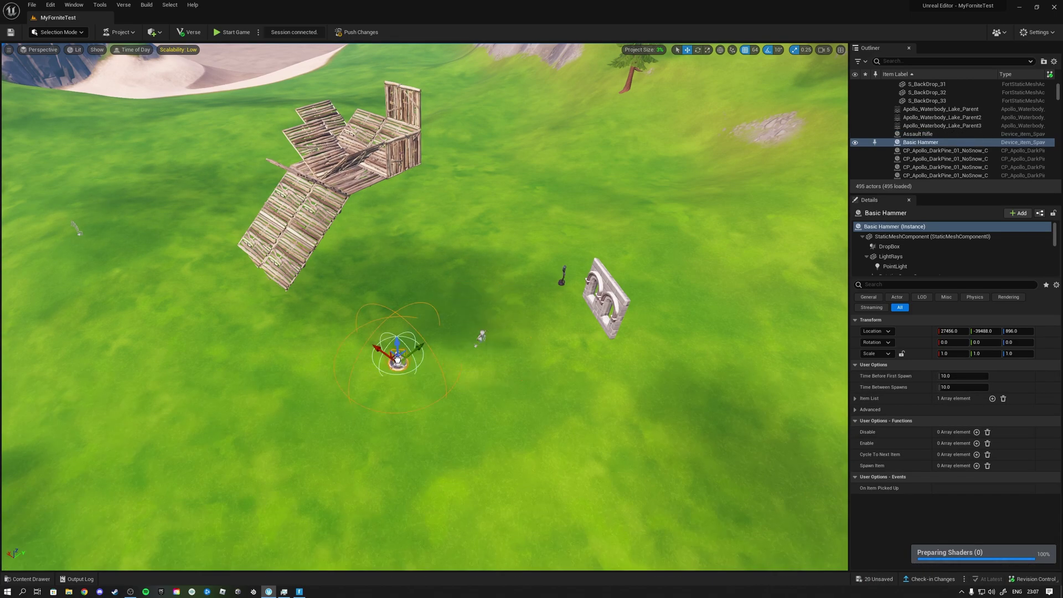
Switch to the Fortnite live session, walk to the Basic Hammer spawner and open its customization options
click(299, 591)
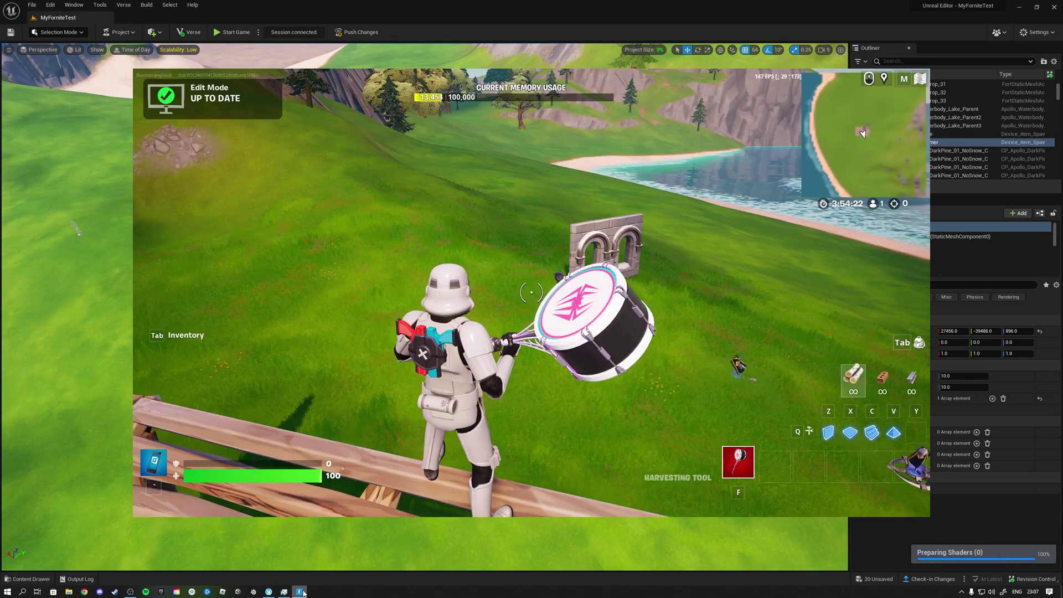
click(529, 380)
key(w)
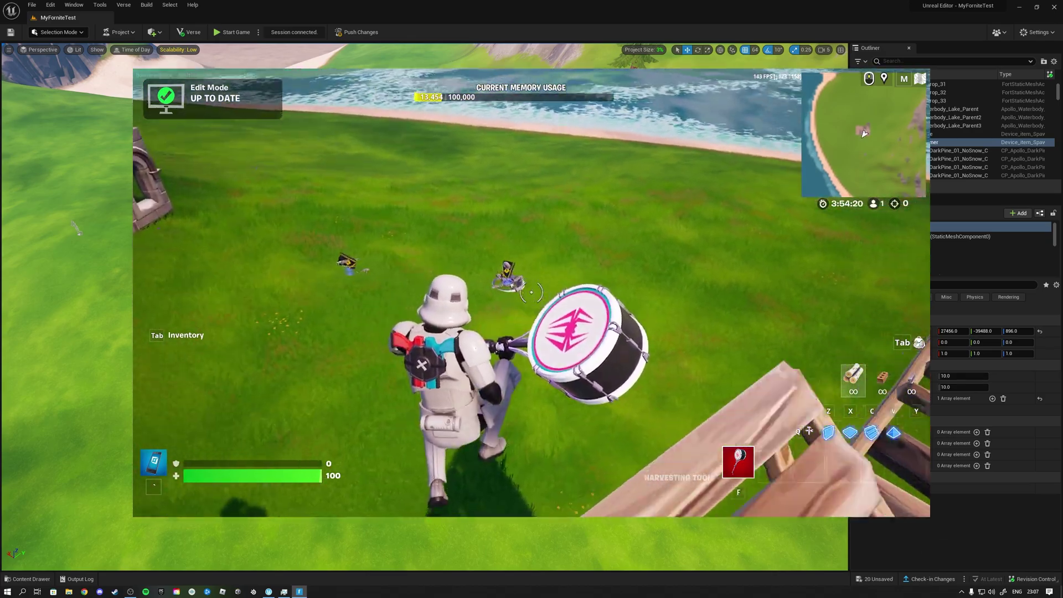
key(shift+w)
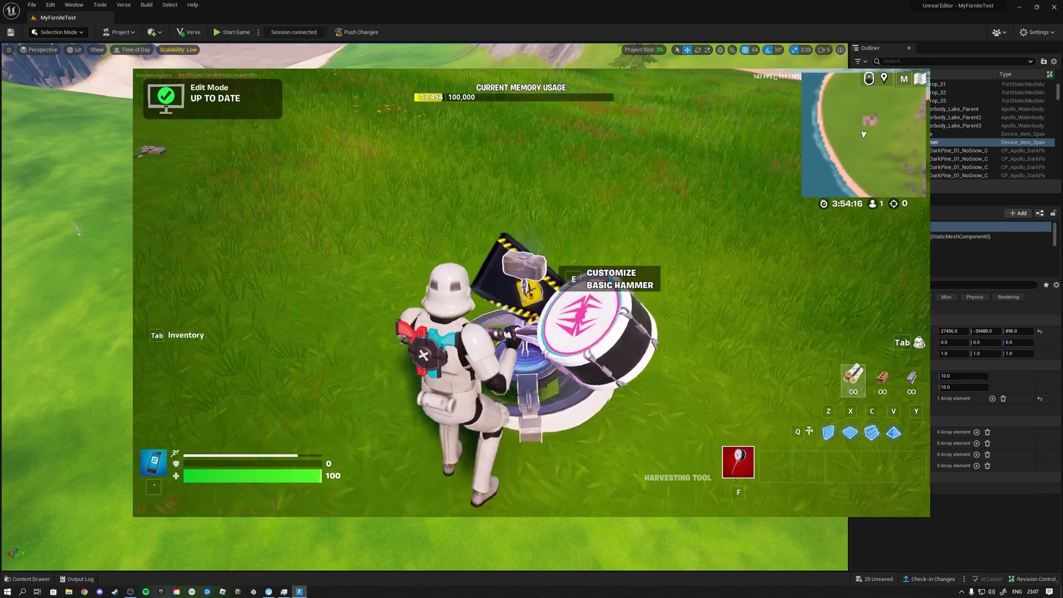
key(e)
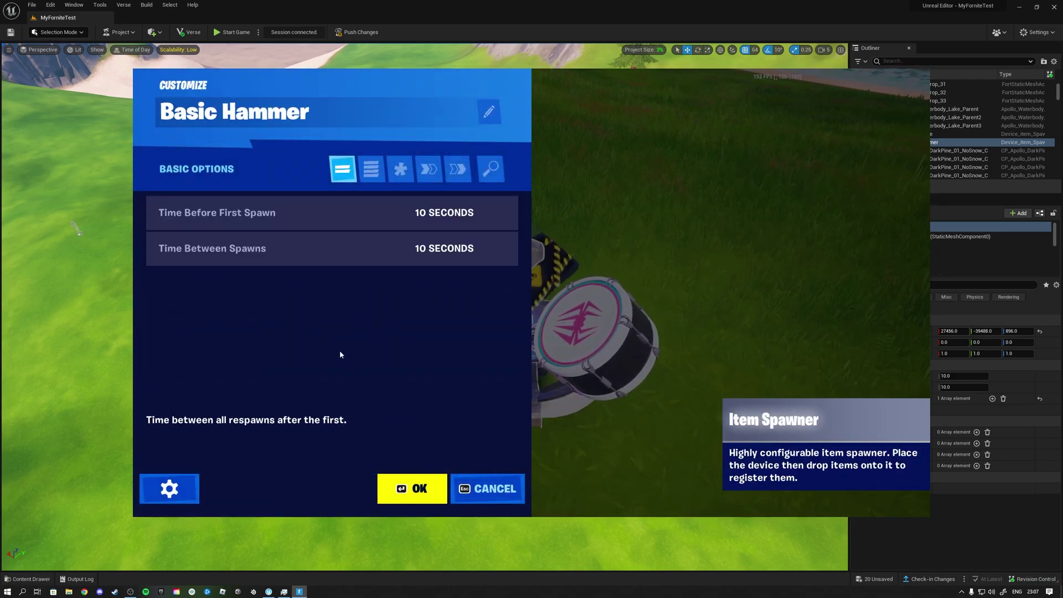
Close the Basic Hammer's customization options, reopen them to check the basic spawn times and confirm without changes
click(412, 489)
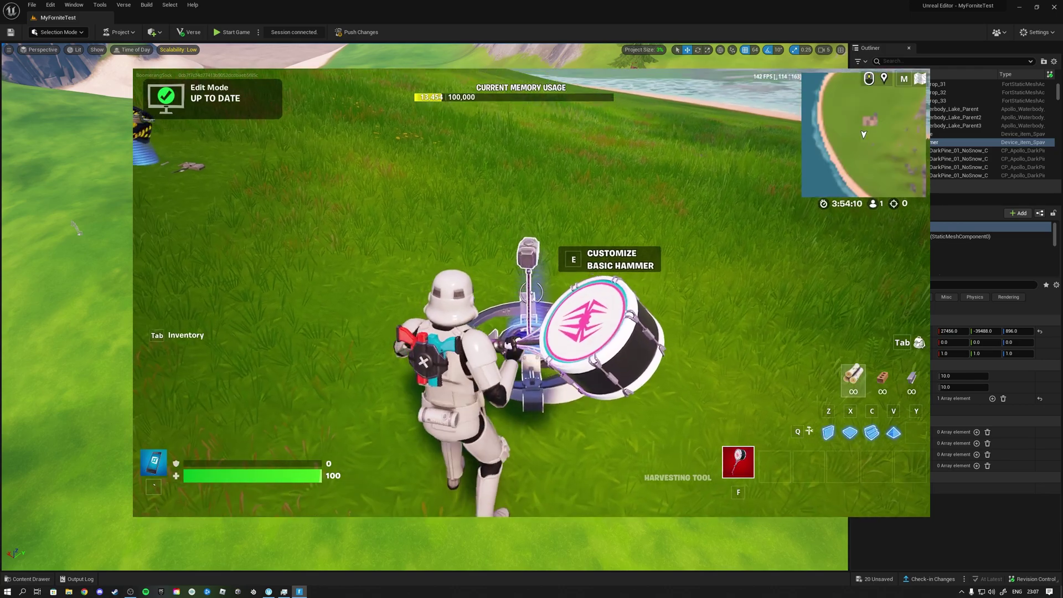
key(e)
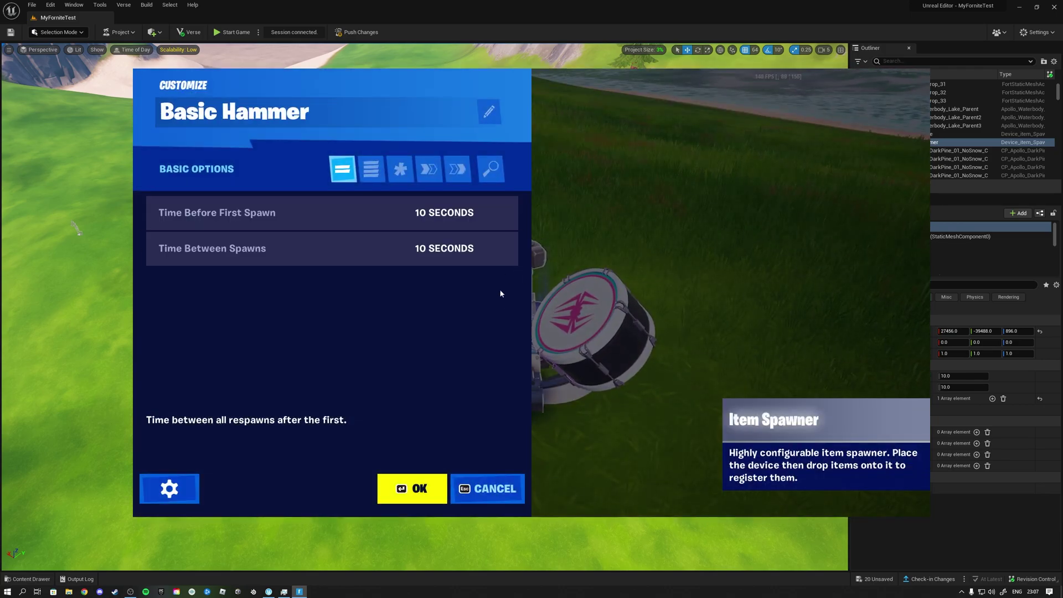
click(419, 486)
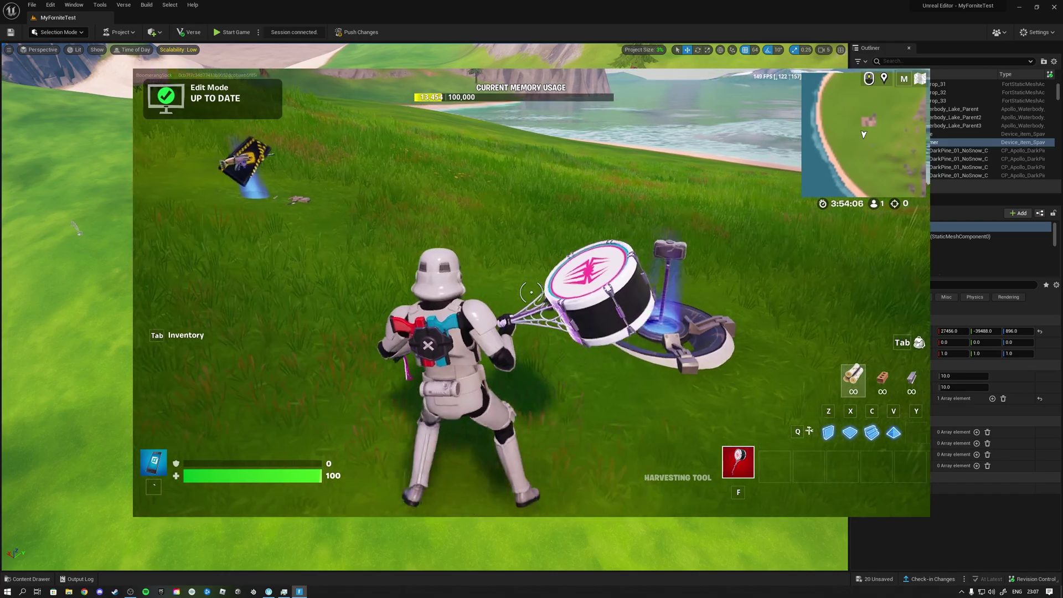
Walk over to the Assault Rifle spawner on the grass and interact with it to customize it
key(w)
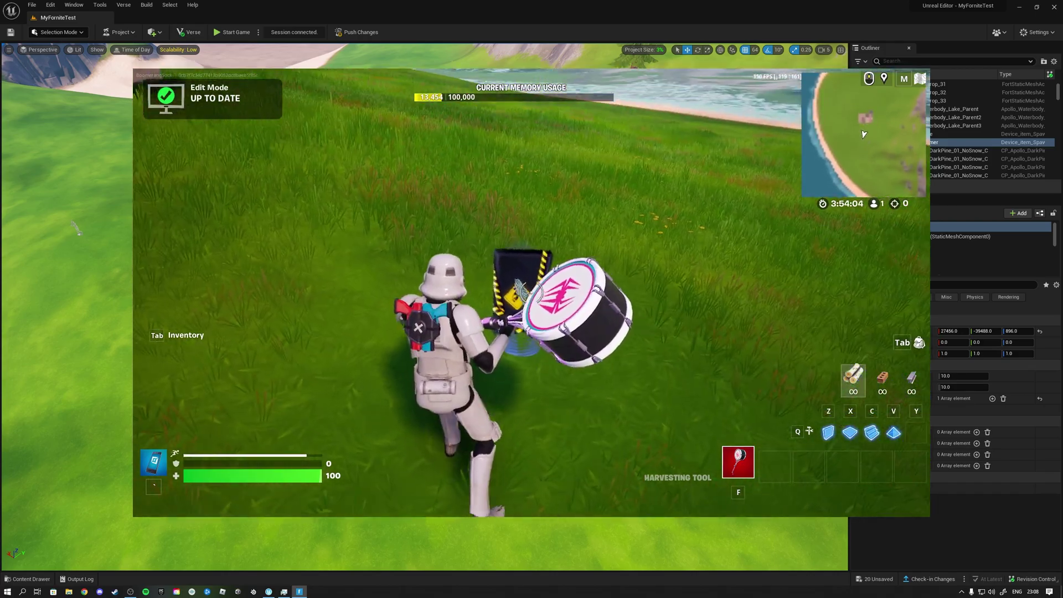
key(w)
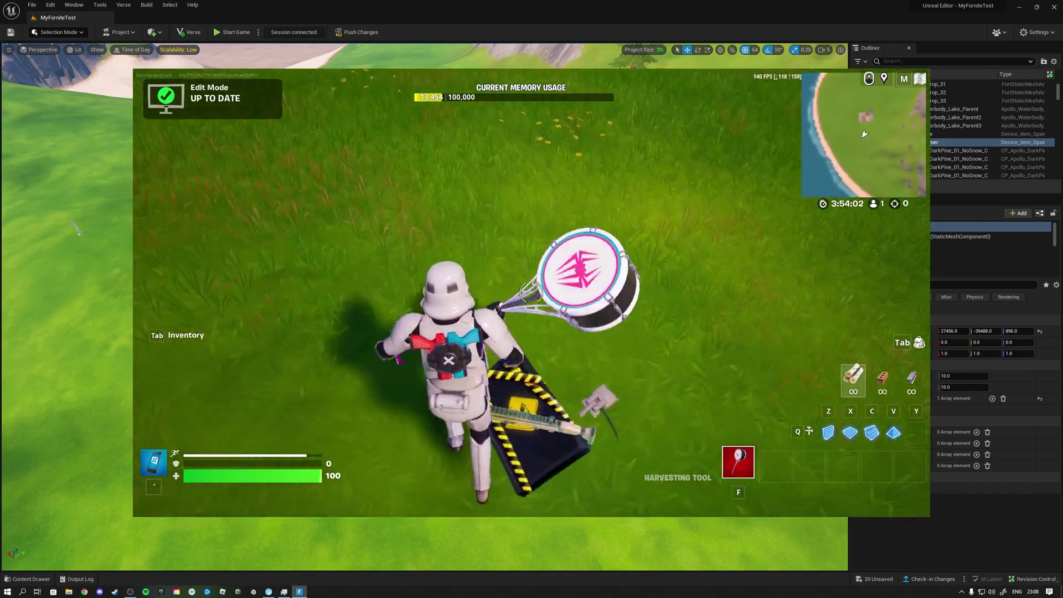
key(w)
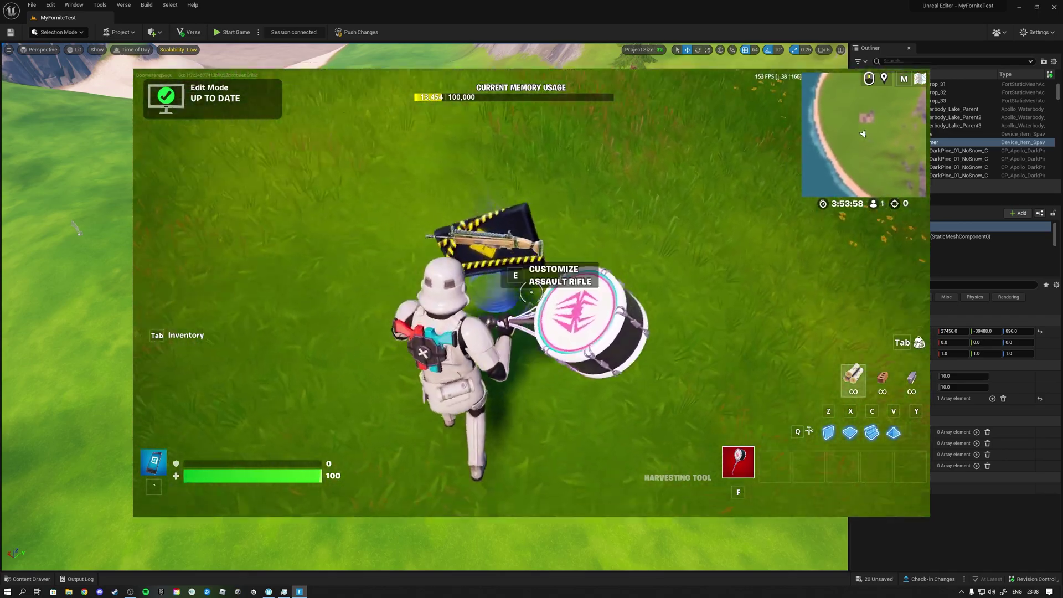
key(e)
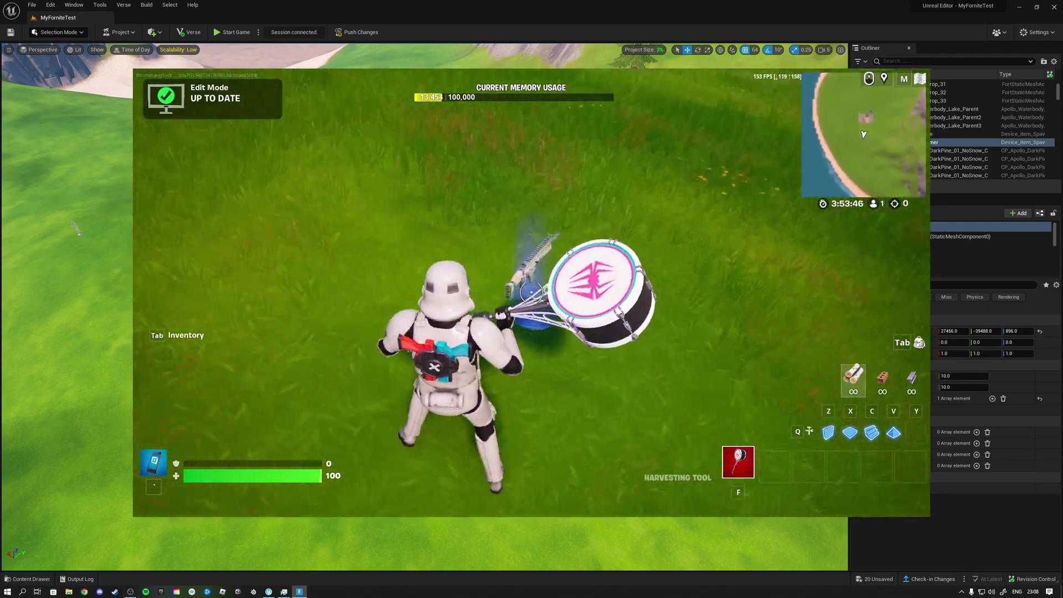
Return to the Basic Hammer spawner, check its customization options once more and confirm them
key(w)
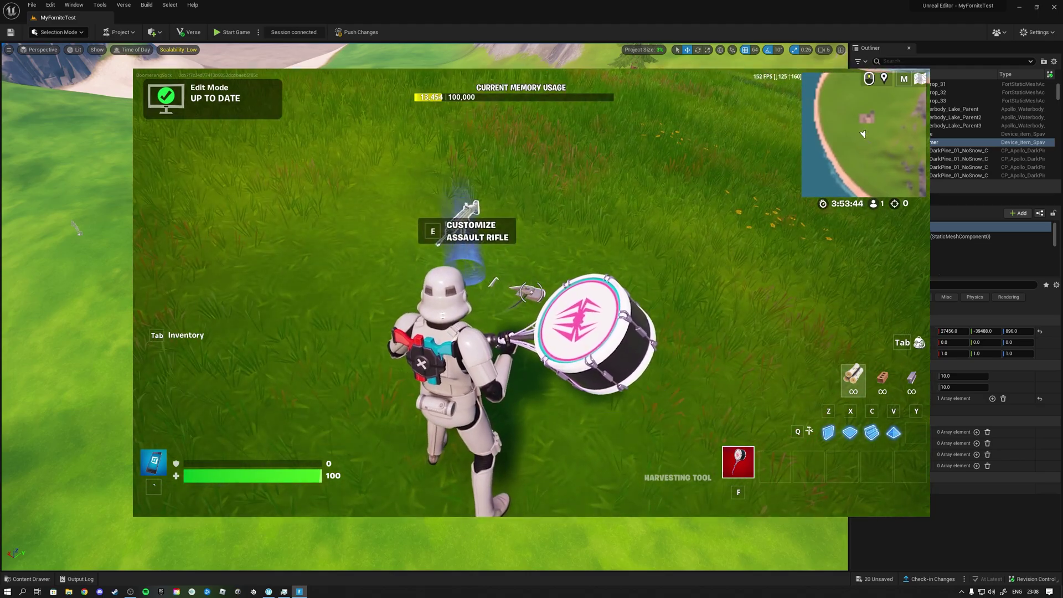
key(w)
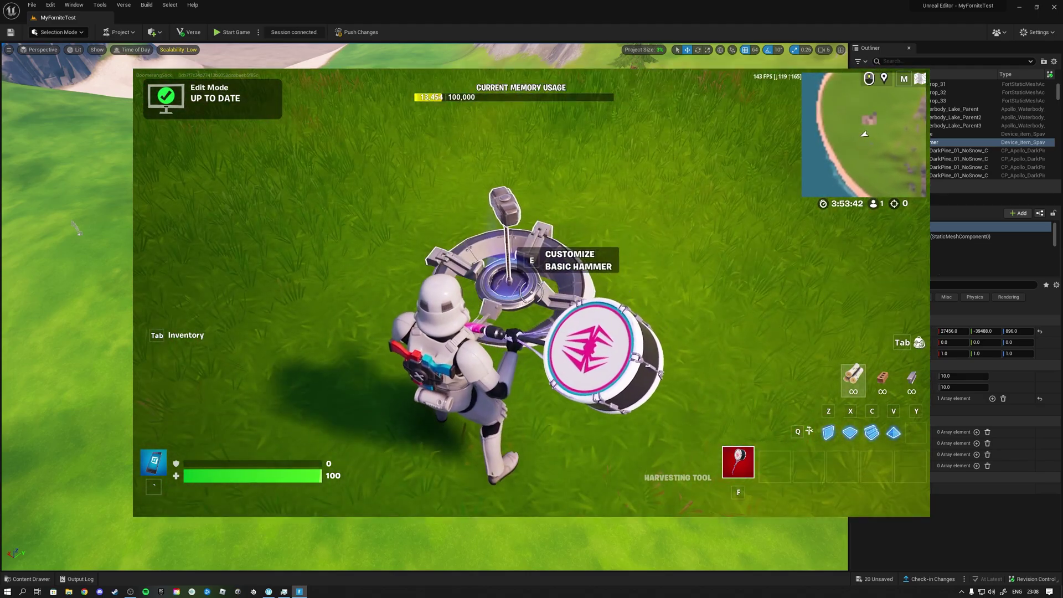
key(e)
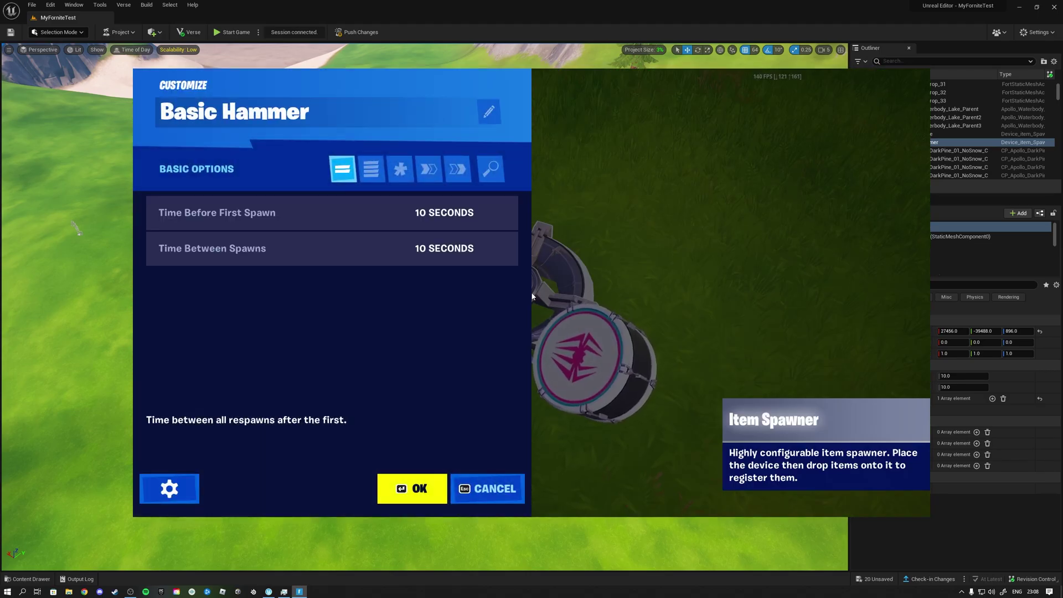
click(433, 490)
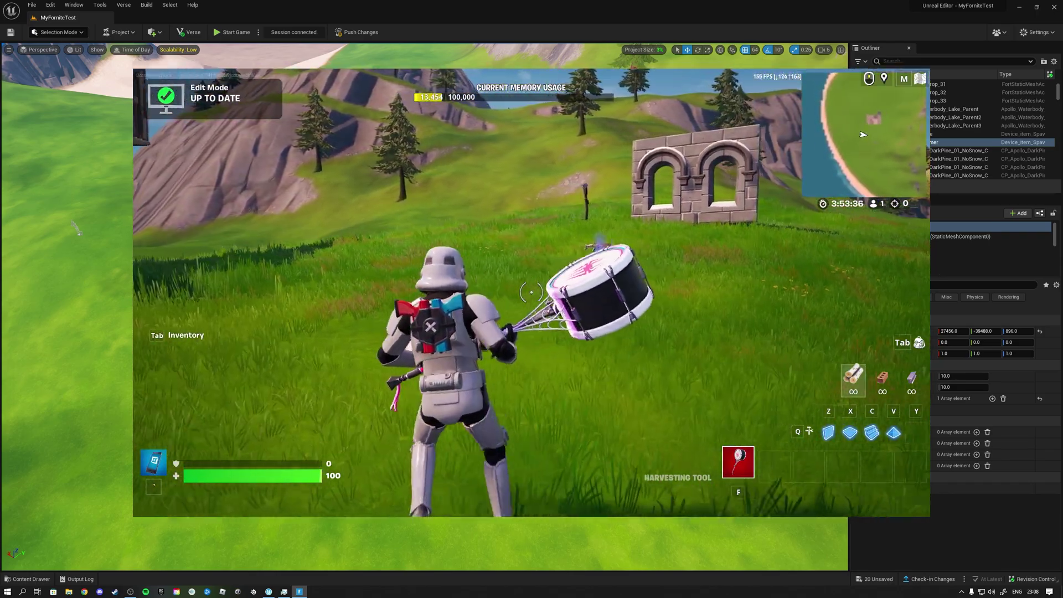
Switch back to Unreal Editor, tilt the view towards the wooden build and bring up the content browser on the Weapons folder
key(super)
click(130, 188)
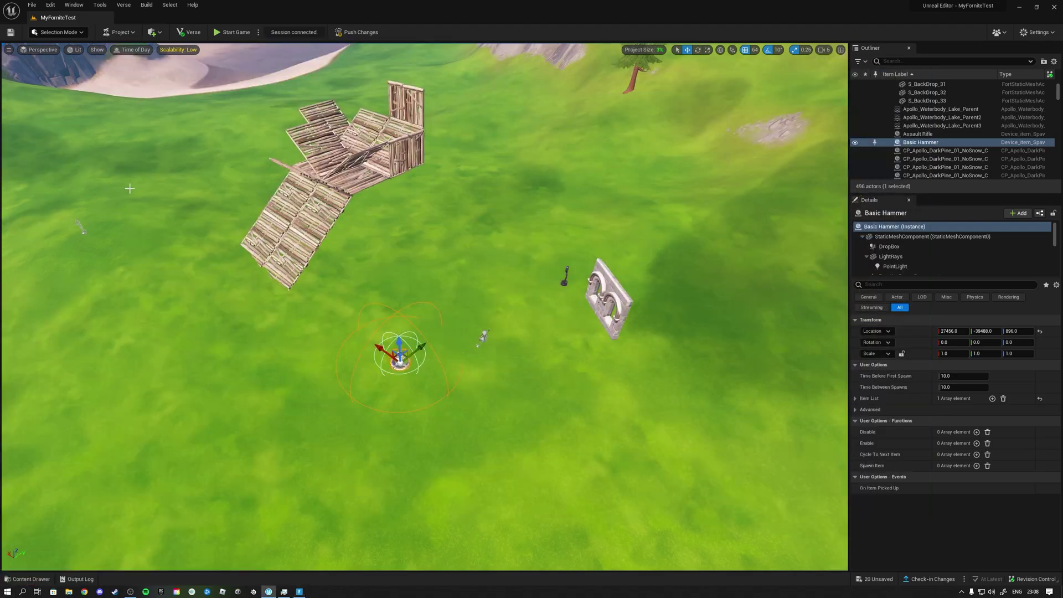
right_drag(298, 460, 298, 398)
key(ctrl+space)
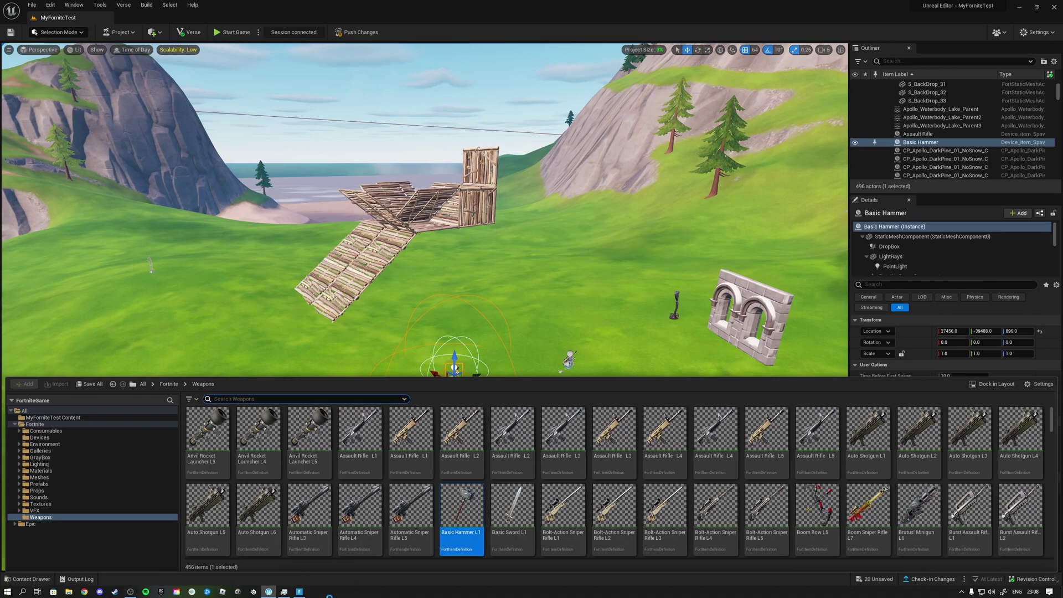
Switch to Fortnite, leave the live session for the lobby and close the game window
click(302, 593)
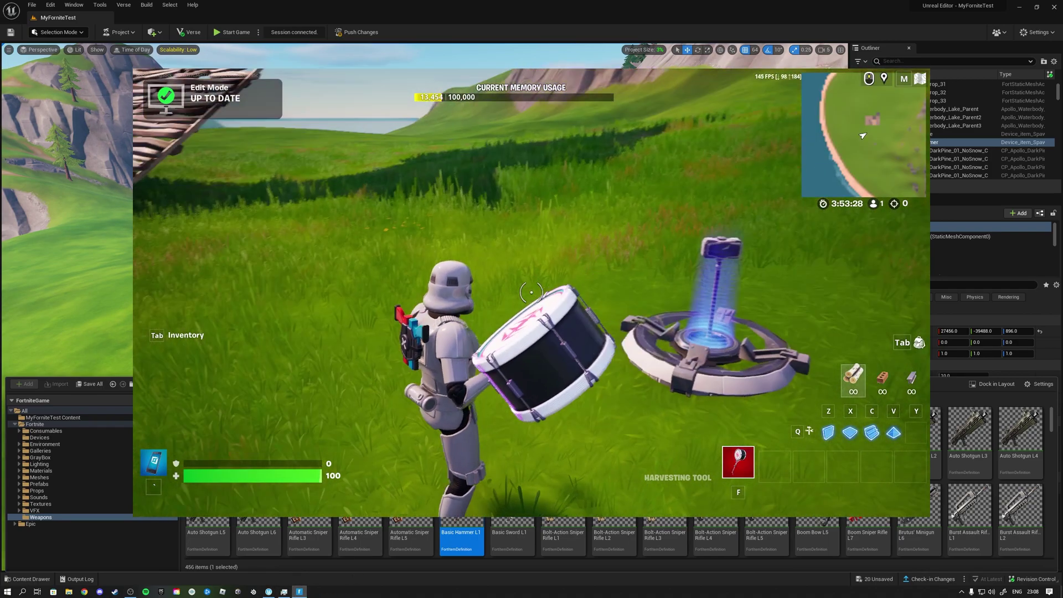
key(Escape)
click(155, 489)
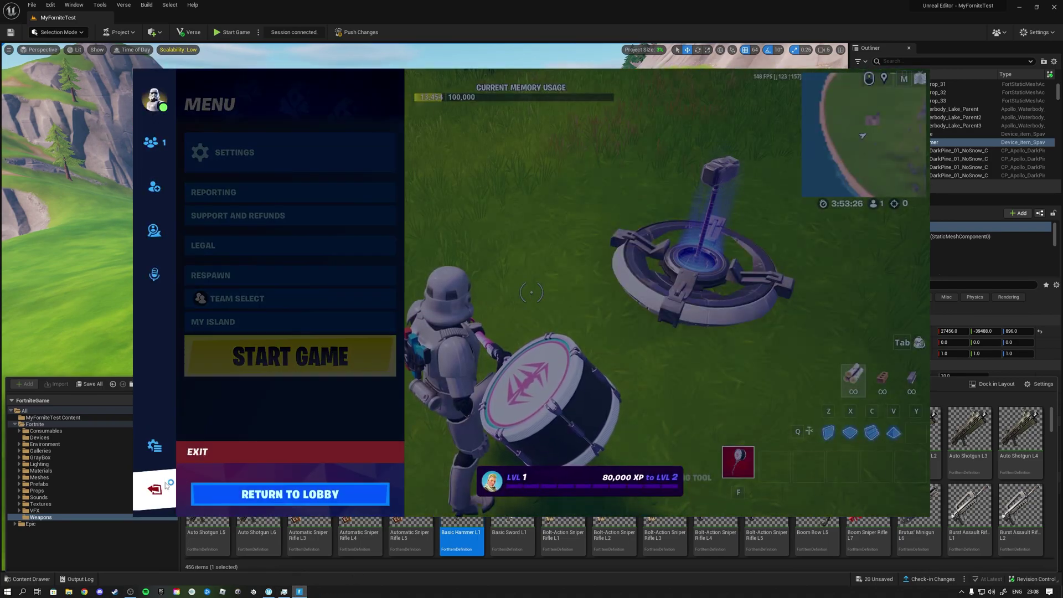
click(293, 491)
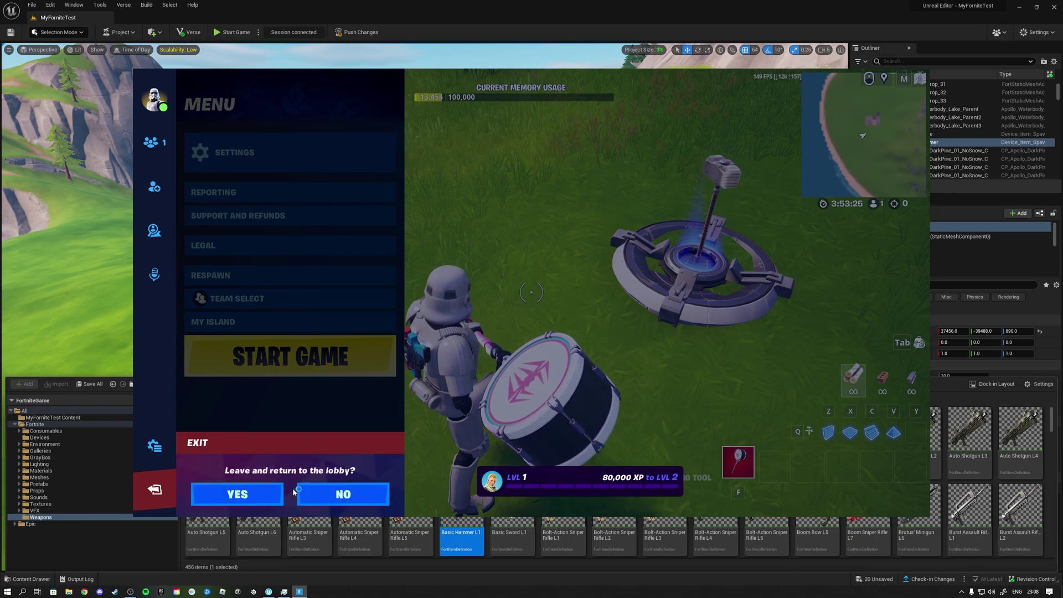
click(249, 493)
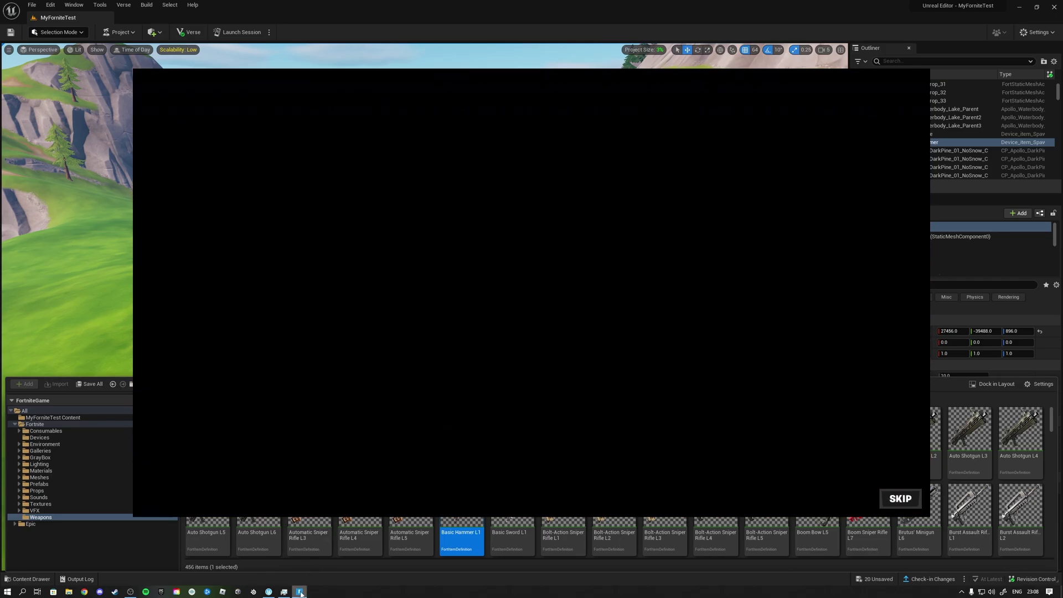
right_click(299, 592)
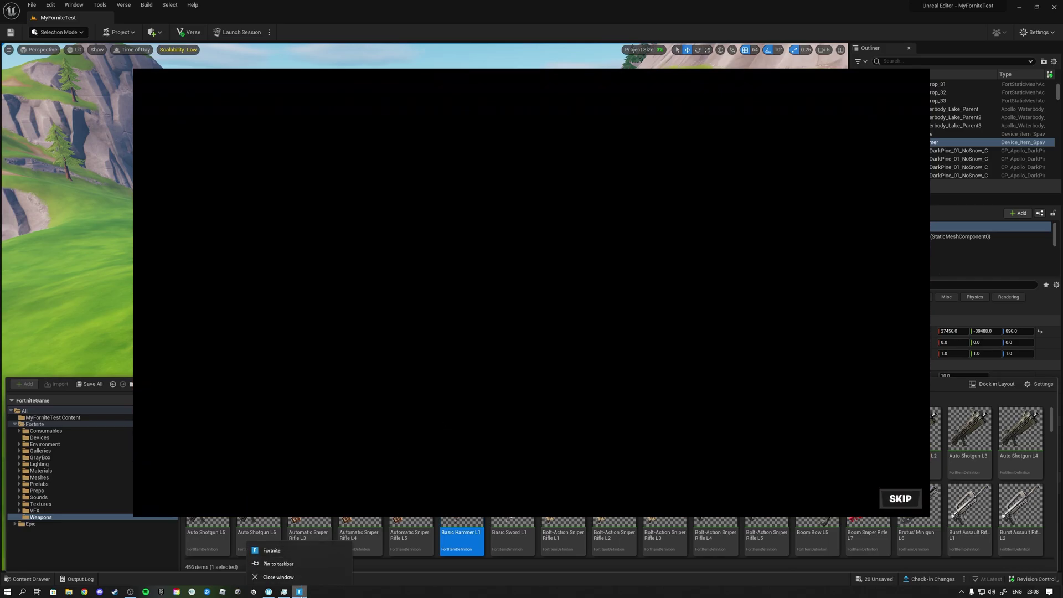
mouse_move(259, 346)
right_down()
mouse_move(305, 360)
mouse_move(310, 381)
mouse_move(259, 346)
right_up()
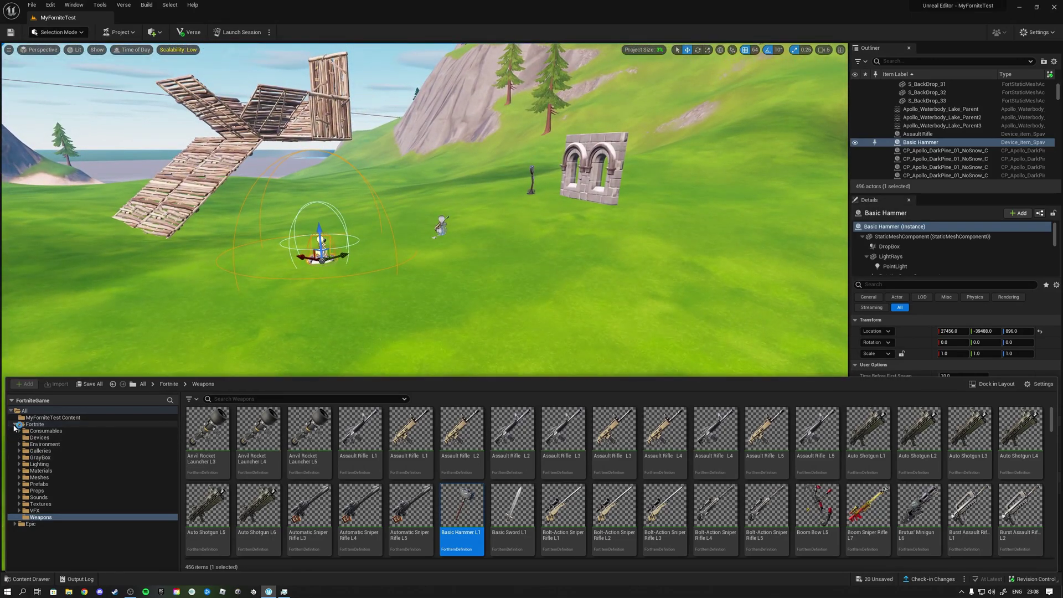
Browse the Epic content's Materials and Functions folders and examine the EpicBase concrete and fabric materials
double_click(40, 424)
click(41, 430)
double_click(206, 427)
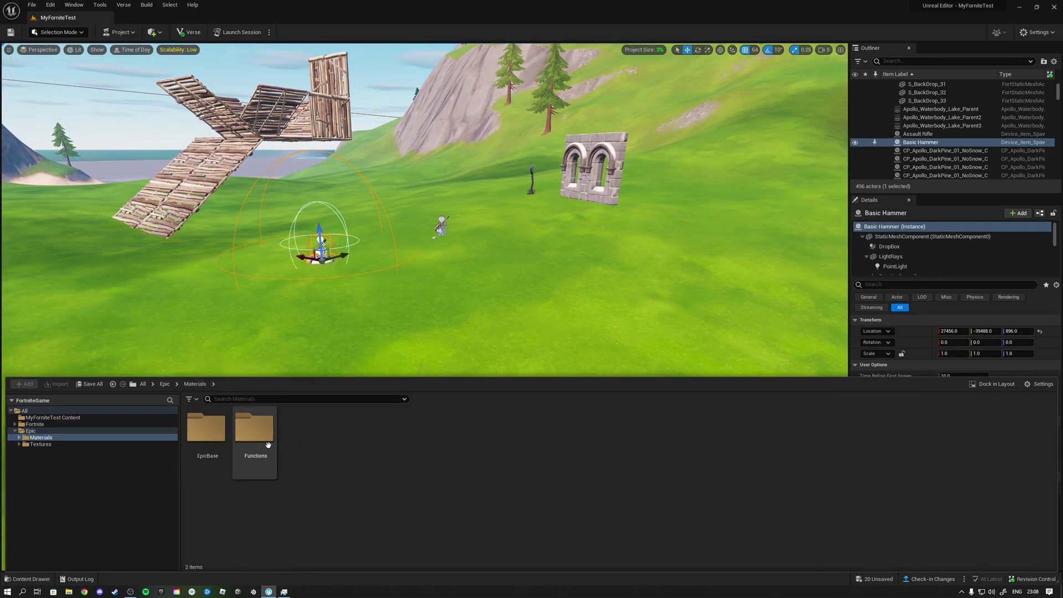
double_click(254, 427)
click(45, 444)
double_click(207, 427)
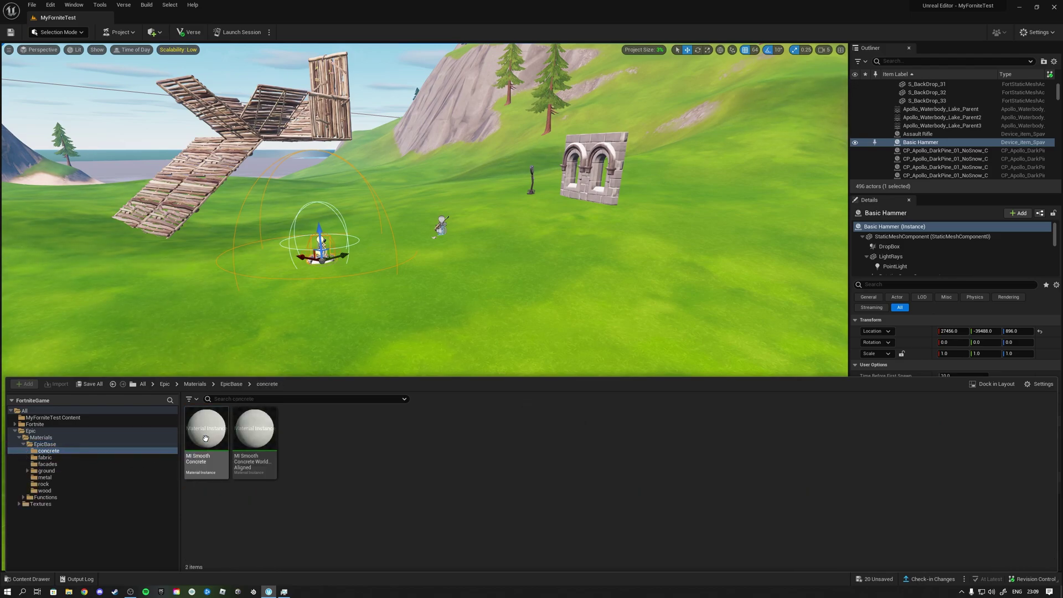
click(39, 471)
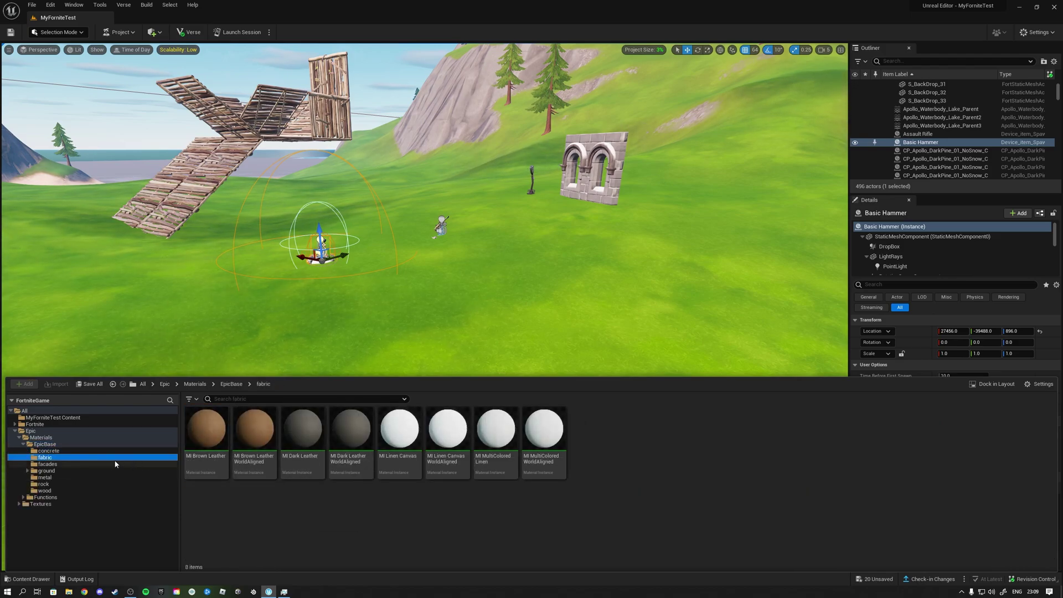
Try to open the MI Smooth Concrete material, and examine the facades, fabric and metal materials
click(49, 451)
click(215, 441)
double_click(215, 441)
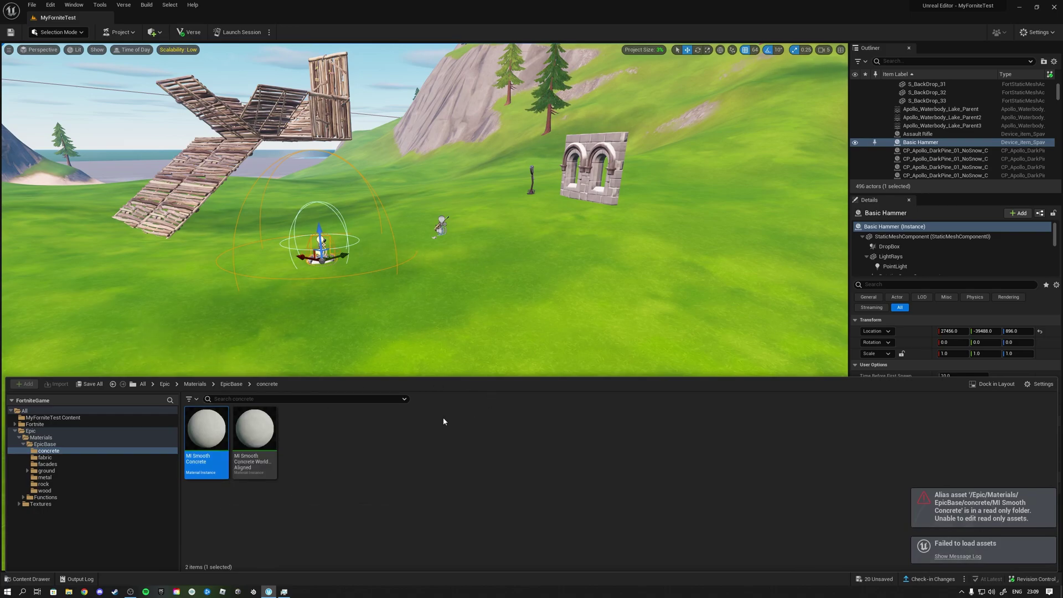
click(47, 464)
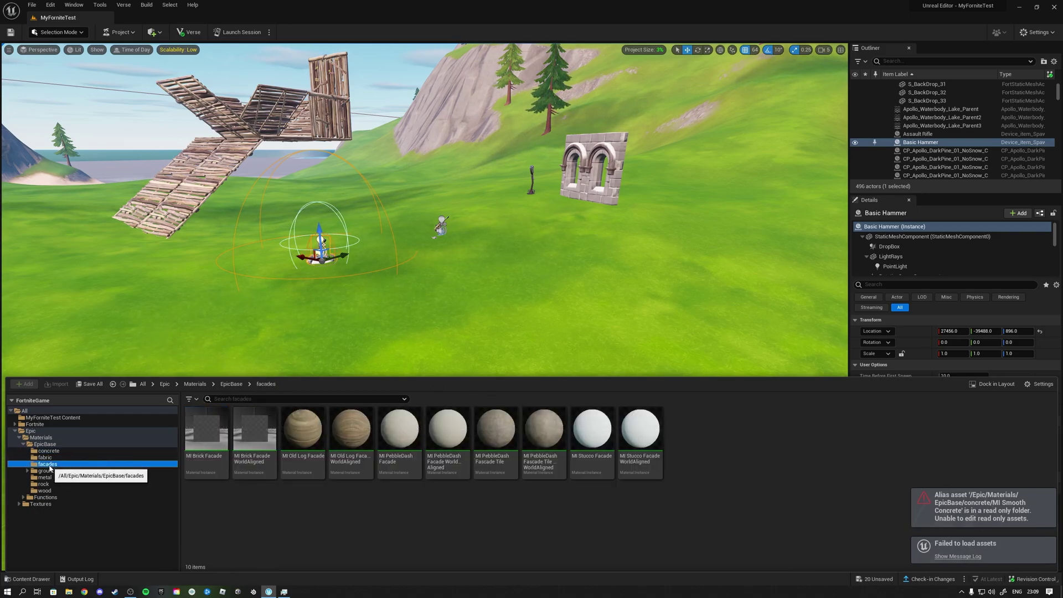
click(44, 458)
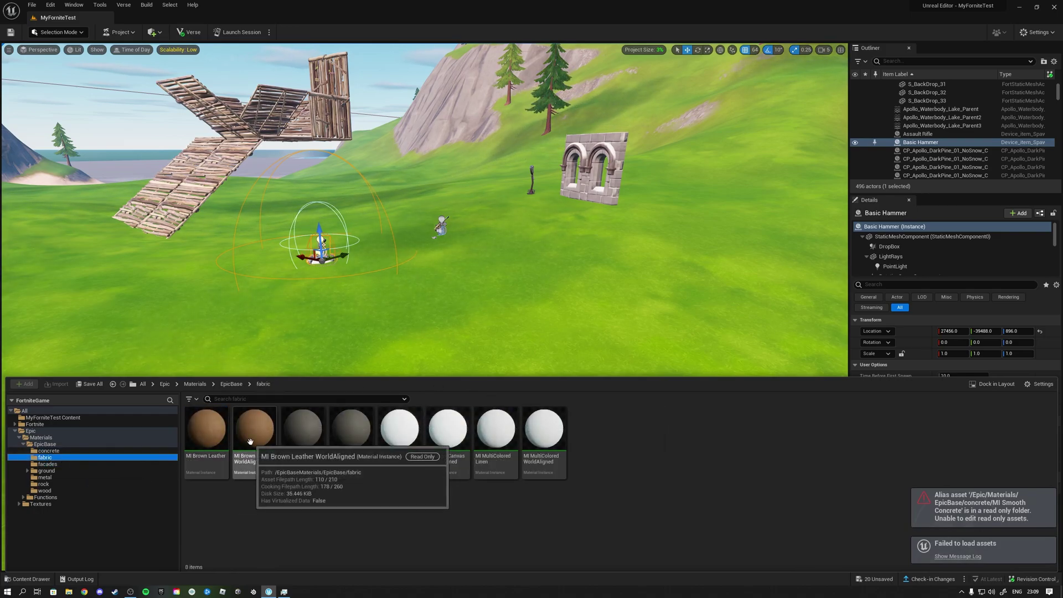
click(44, 477)
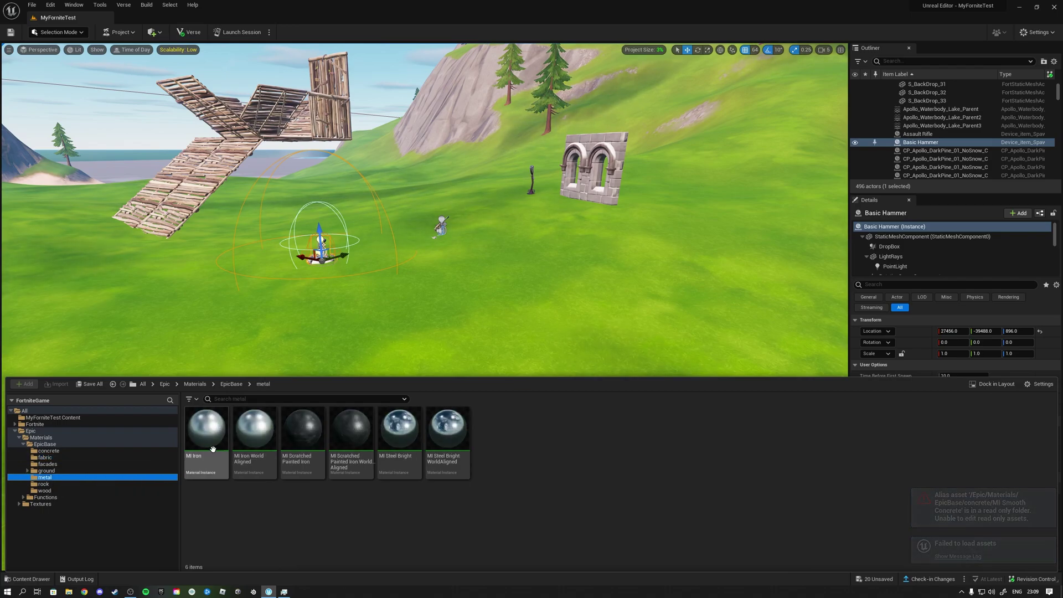
Examine the AlphaBlend and GetPostProcessFunctions material functions, and collapse the Epic folder
double_click(44, 444)
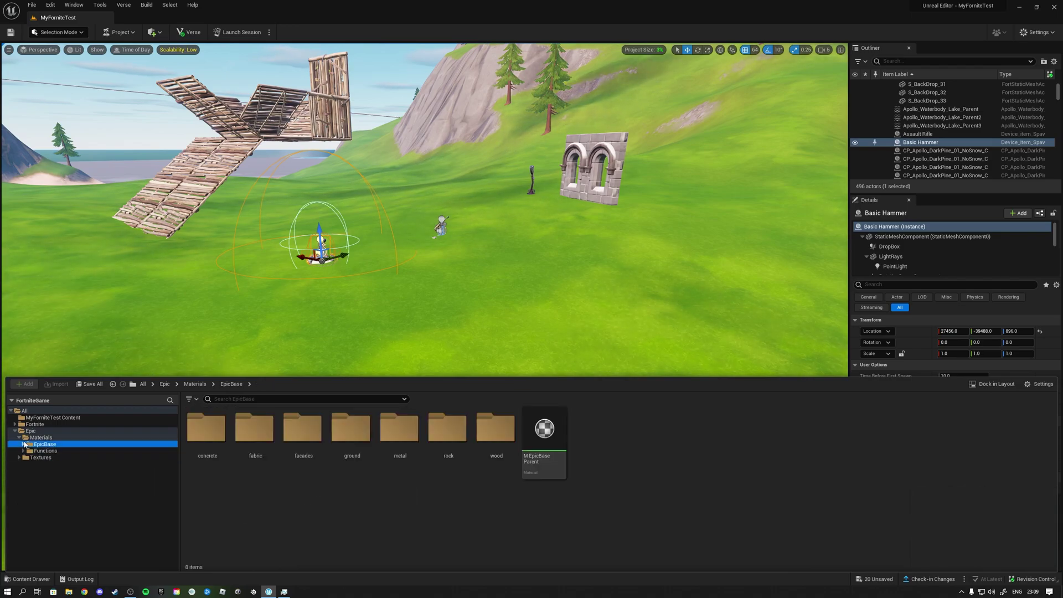
click(118, 452)
double_click(207, 428)
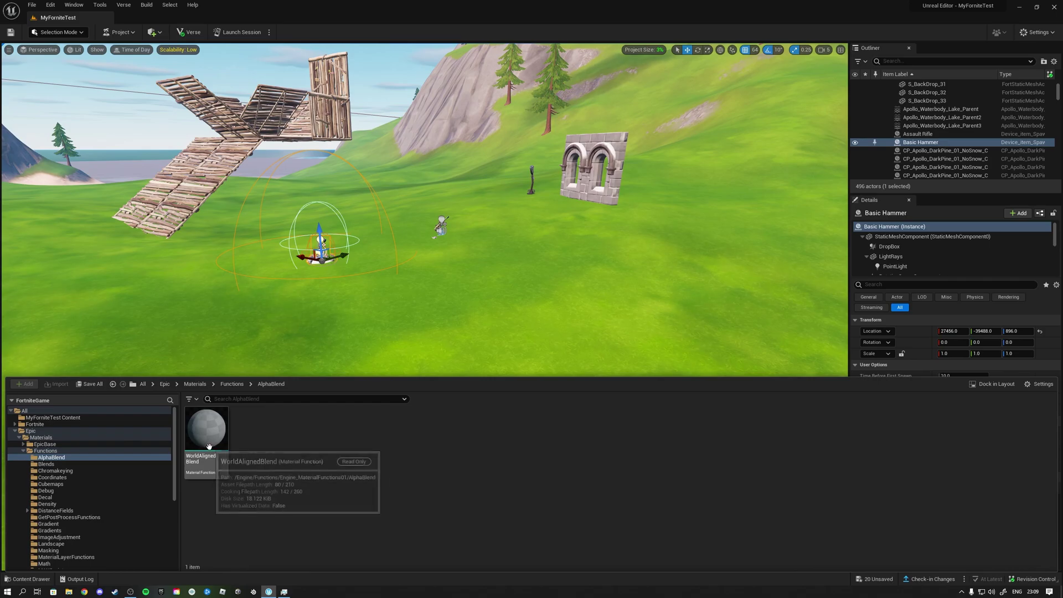
click(95, 517)
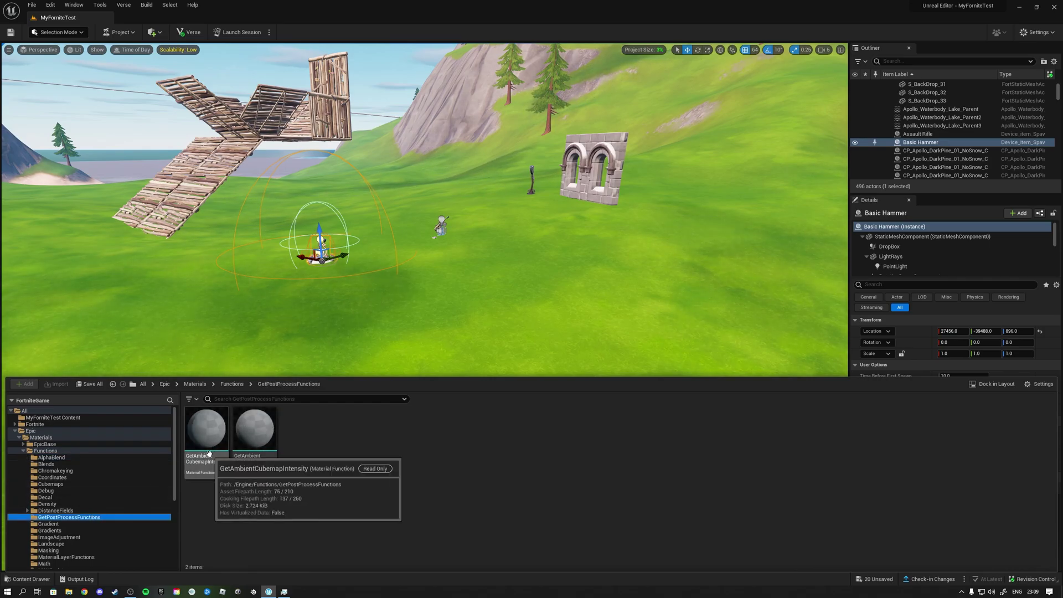
click(23, 451)
click(16, 430)
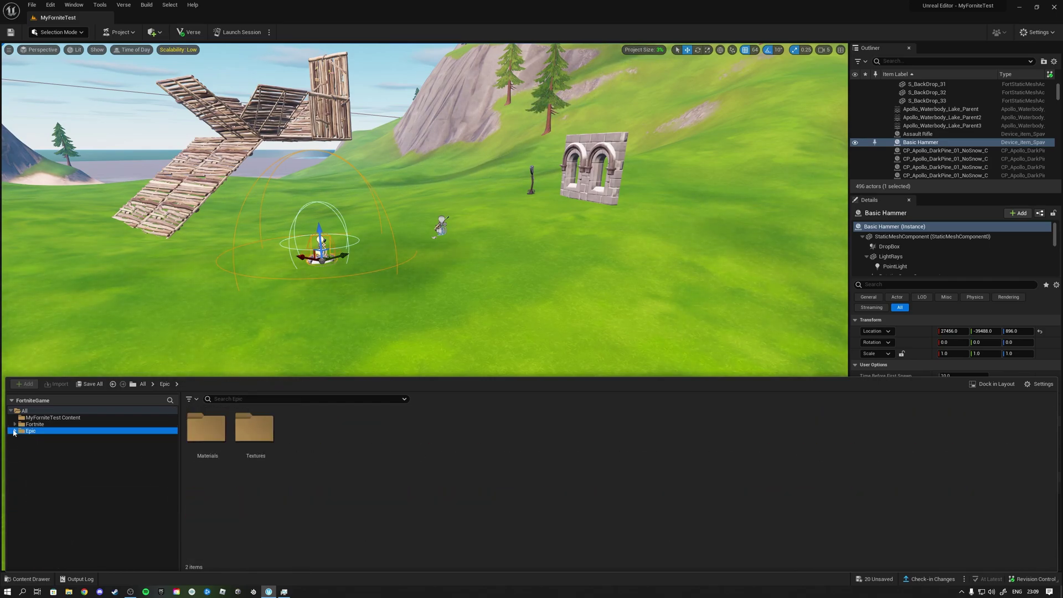
Examine the Fortnite Devices folder and the Arctic Base Wall Gallery among the building galleries
click(34, 424)
double_click(256, 440)
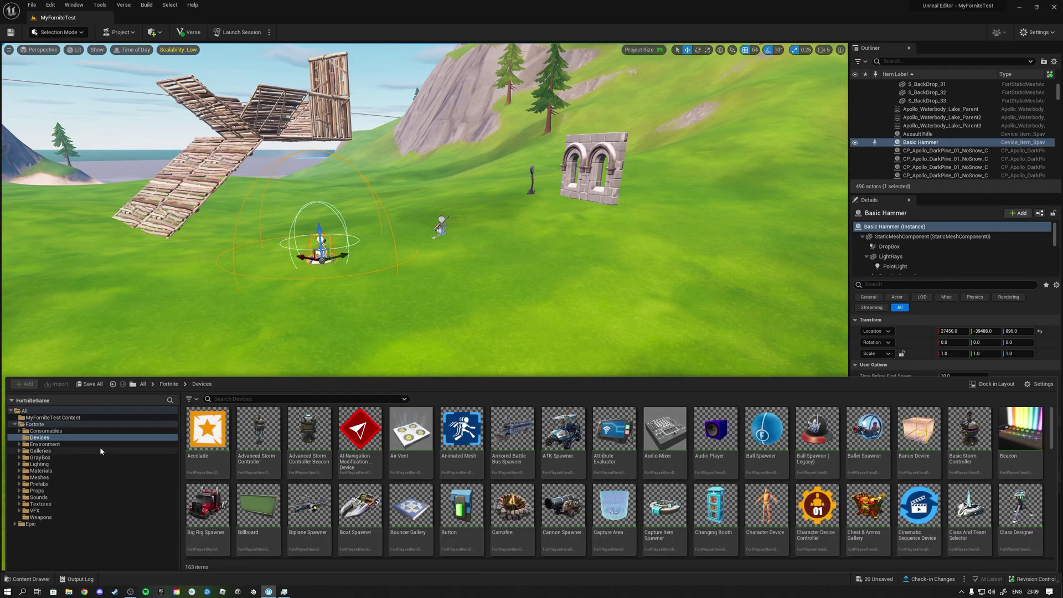
click(56, 450)
double_click(209, 437)
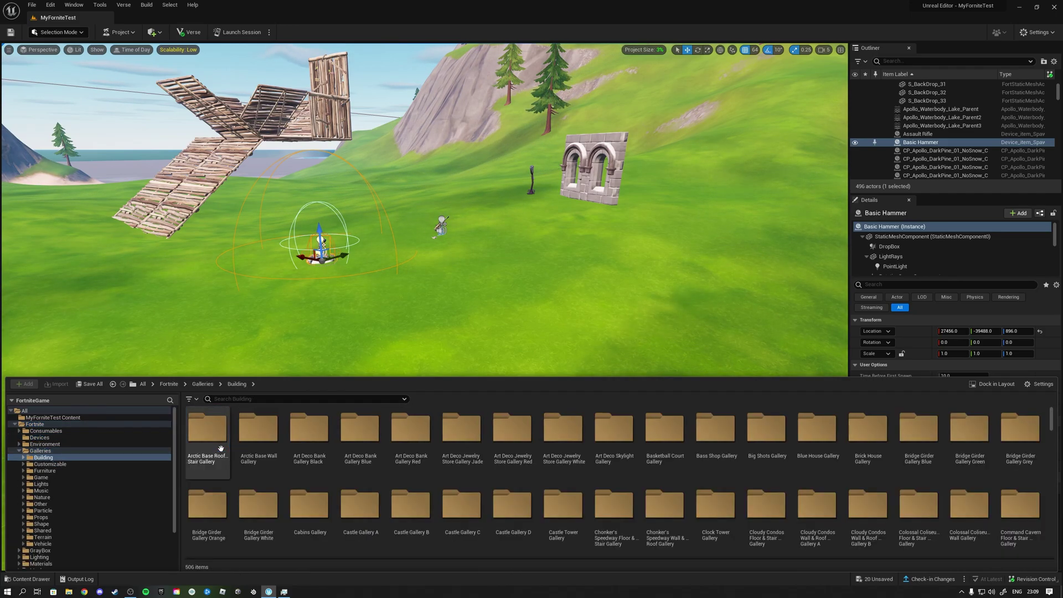
double_click(256, 440)
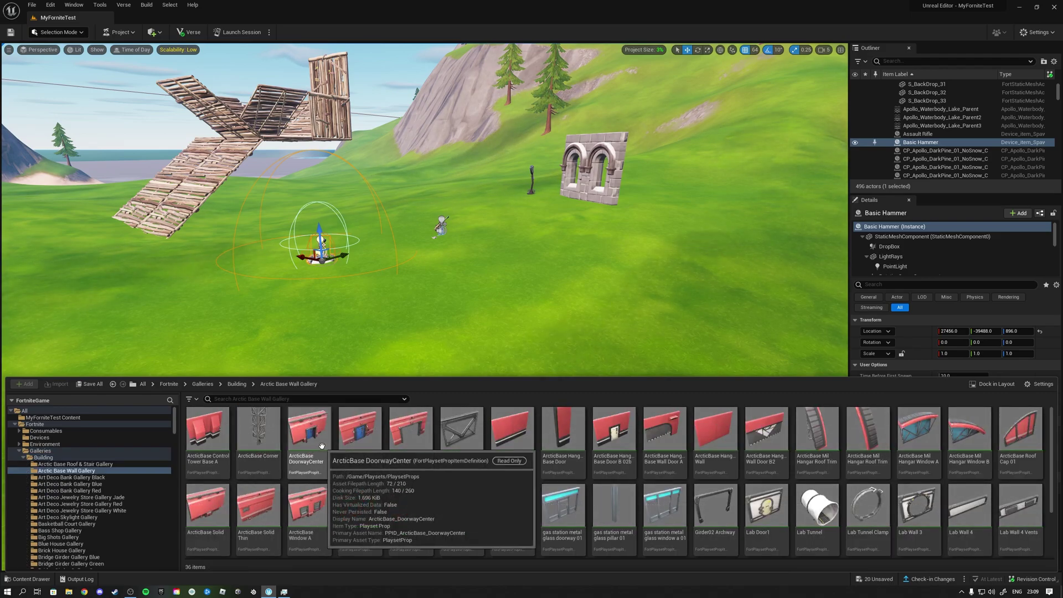
Review the project commands and the available editor modes, including Landscape mode
click(122, 35)
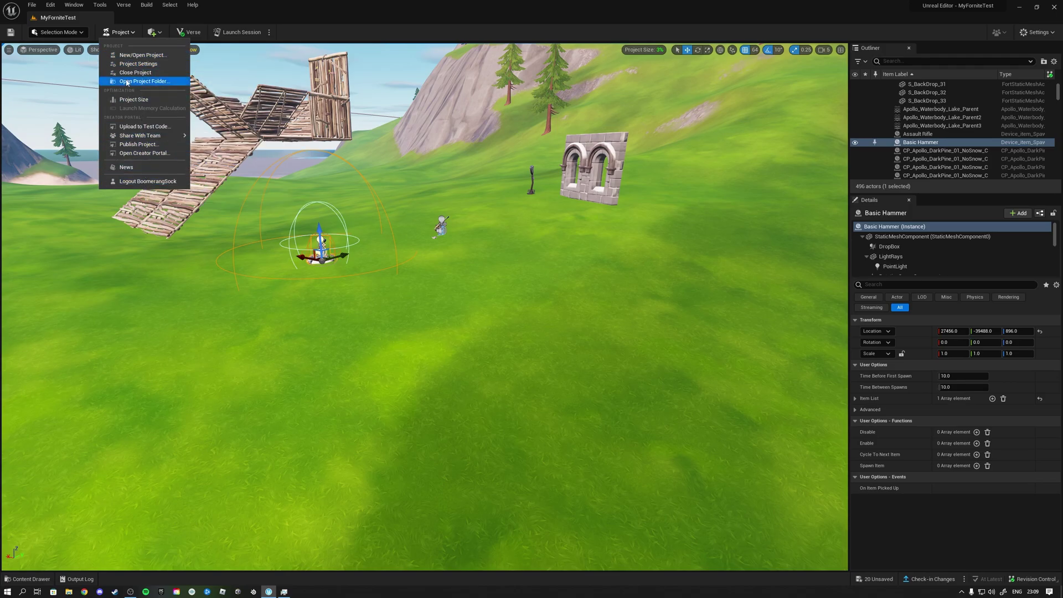
click(79, 33)
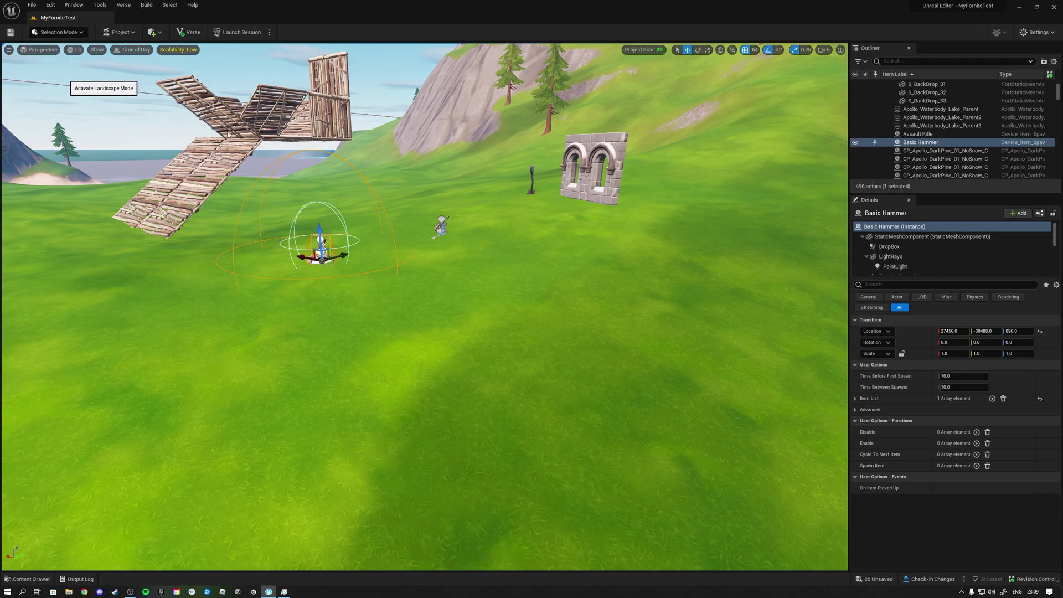
Switch to Landscape mode, smooth the grassy terrain beside the sandy shore with the Smooth sculpt tool, and close the landscape settings
click(65, 56)
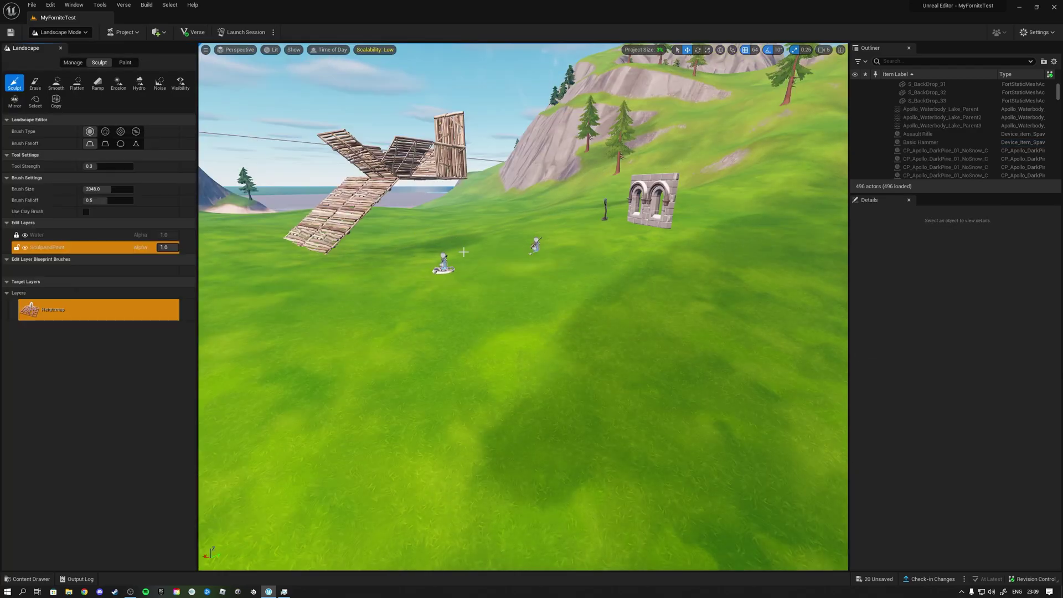
mouse_move(321, 215)
right_down()
mouse_move(315, 243)
mouse_move(321, 215)
right_up()
key(s)
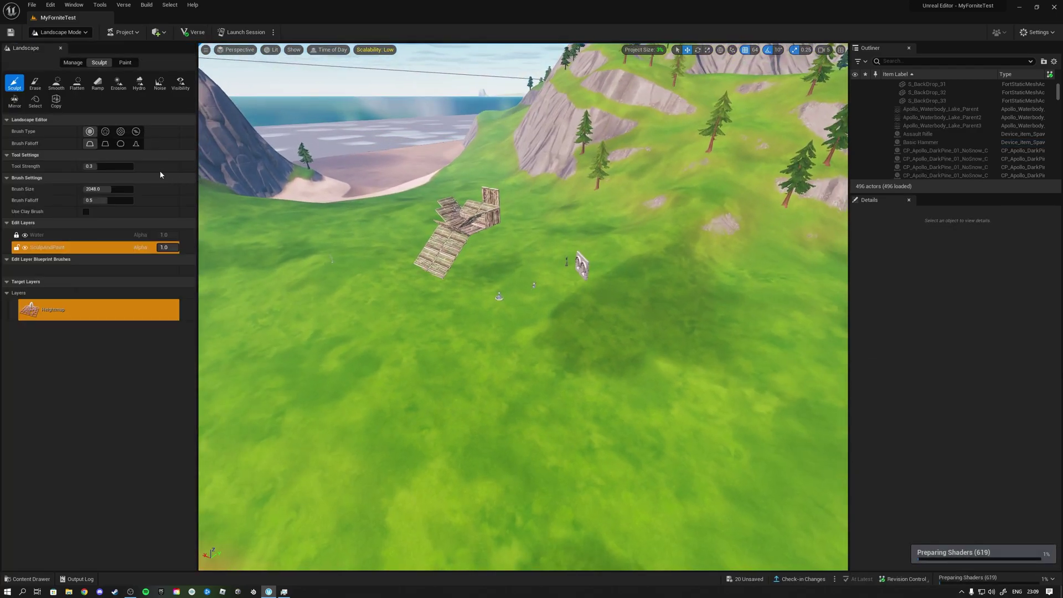
click(56, 83)
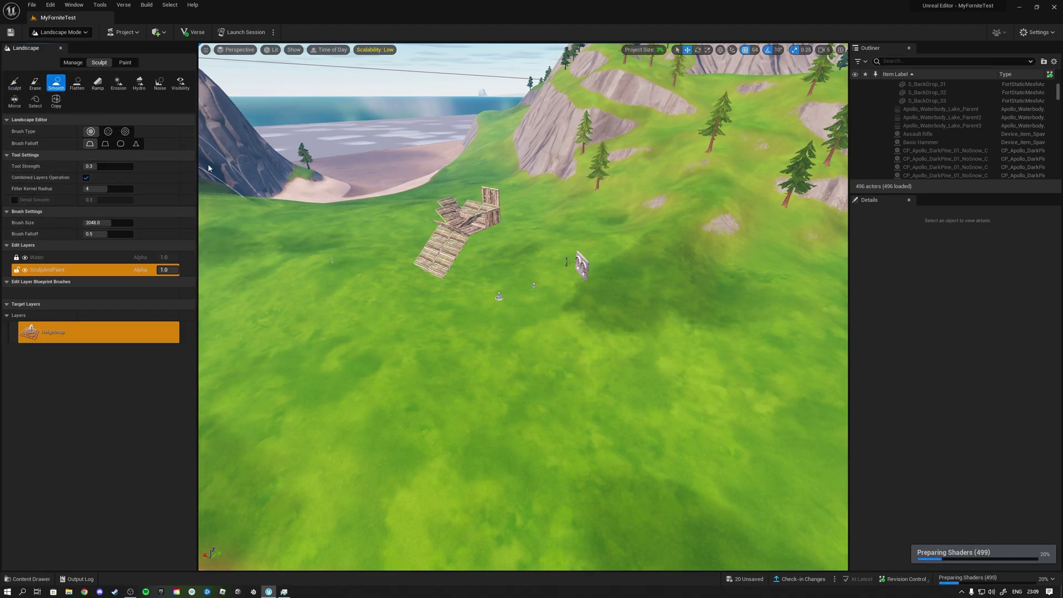
right_drag(435, 358, 369, 353)
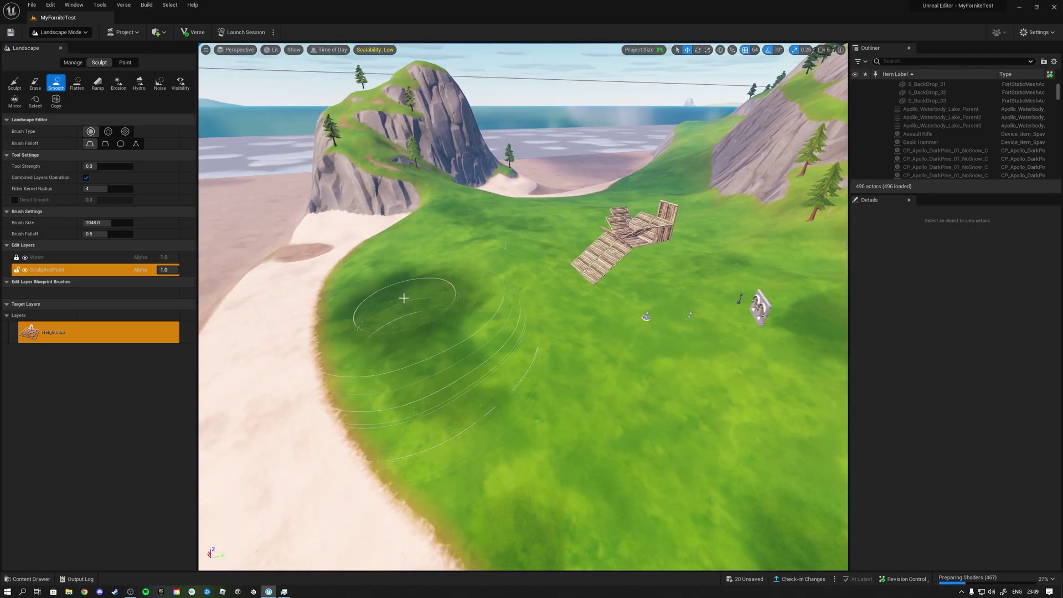
mouse_move(405, 299)
mouse_down()
mouse_move(368, 296)
mouse_move(430, 288)
mouse_move(392, 297)
mouse_move(362, 257)
mouse_move(408, 278)
mouse_move(356, 308)
mouse_move(365, 312)
mouse_move(347, 296)
mouse_up()
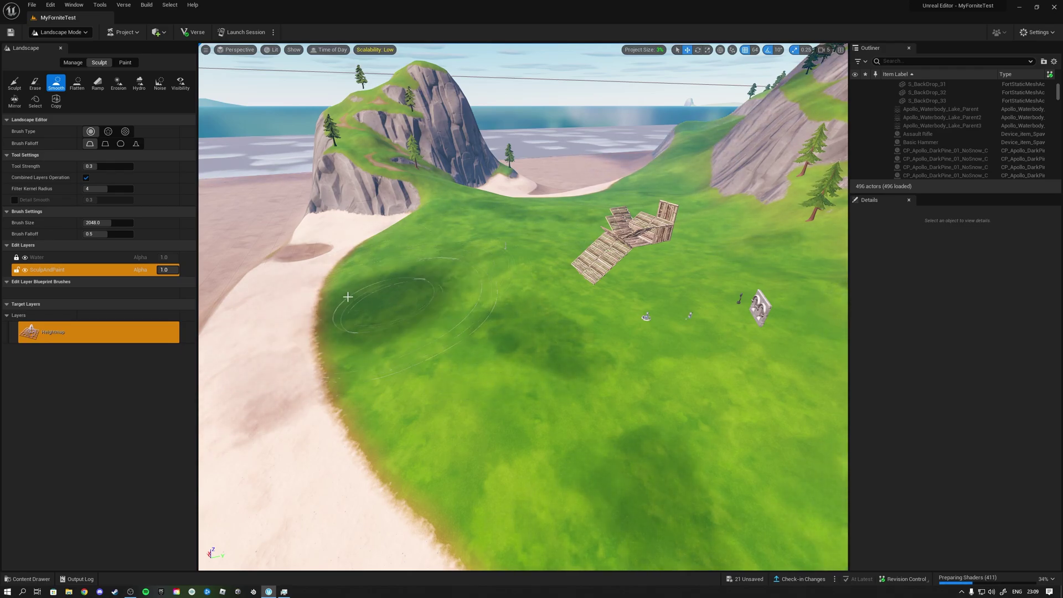
click(60, 48)
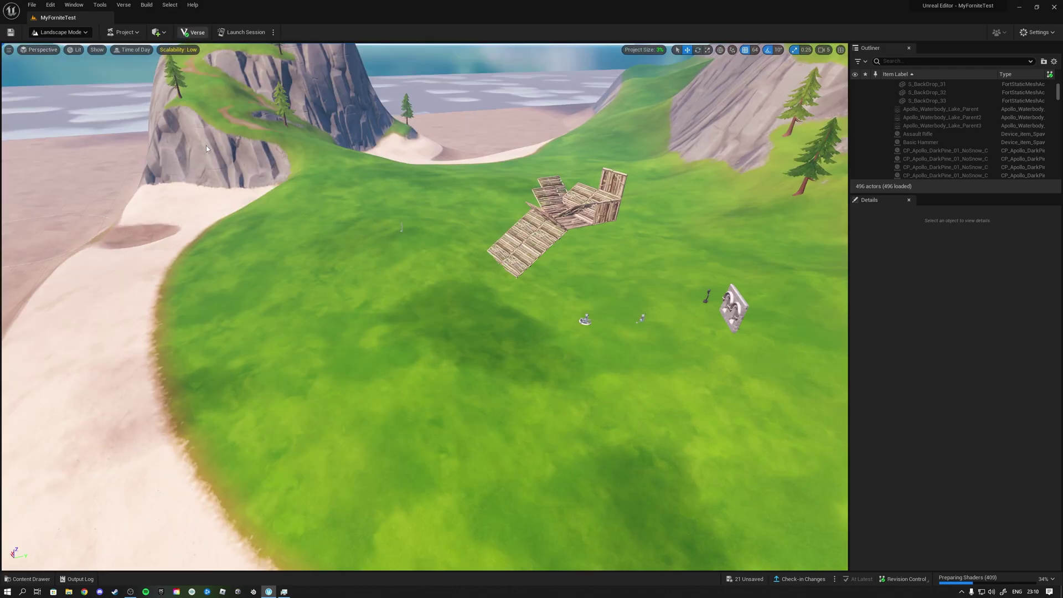
Launch the project's Verse workspace, review the placeable actor categories, and switch to Visual Studio Code
click(194, 33)
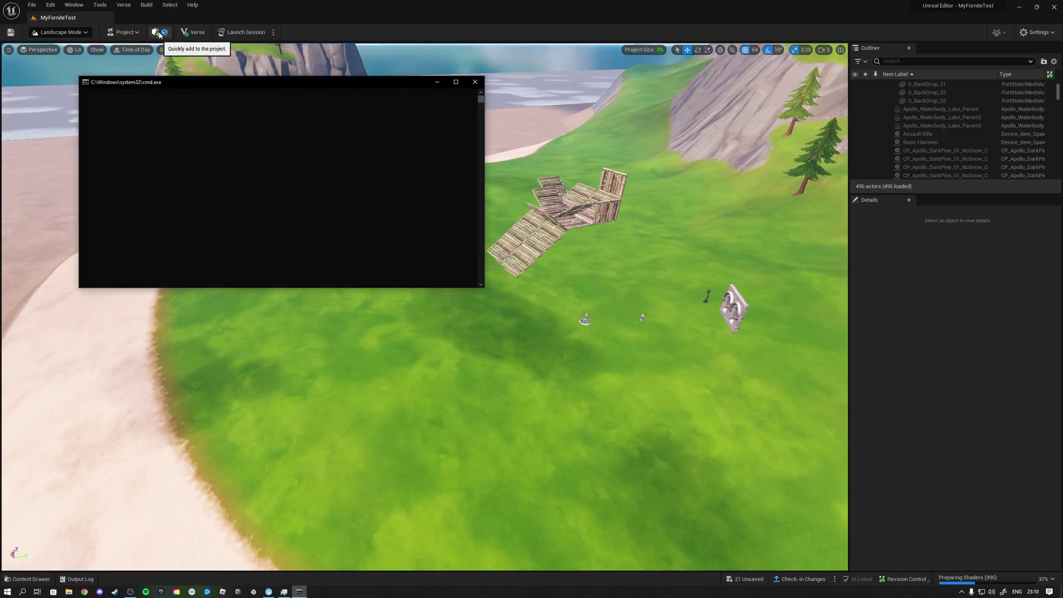
click(159, 33)
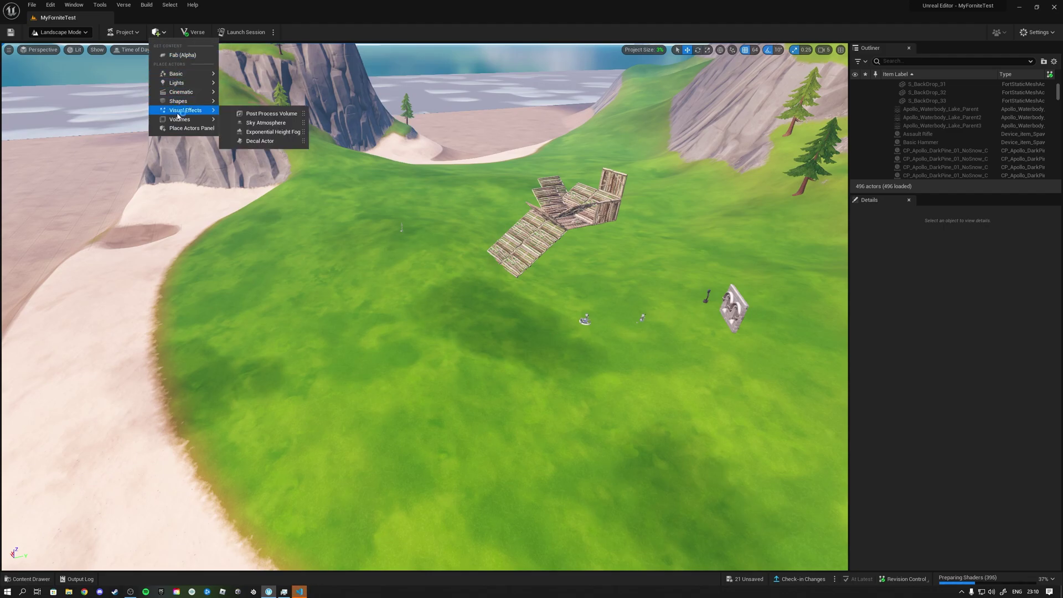
mouse_move(178, 121)
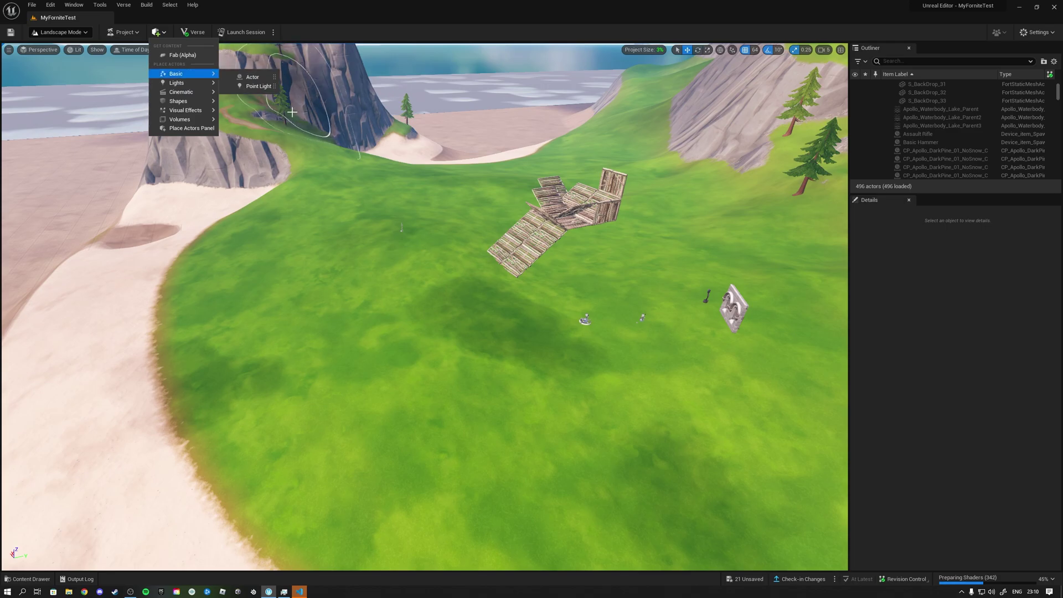
click(299, 591)
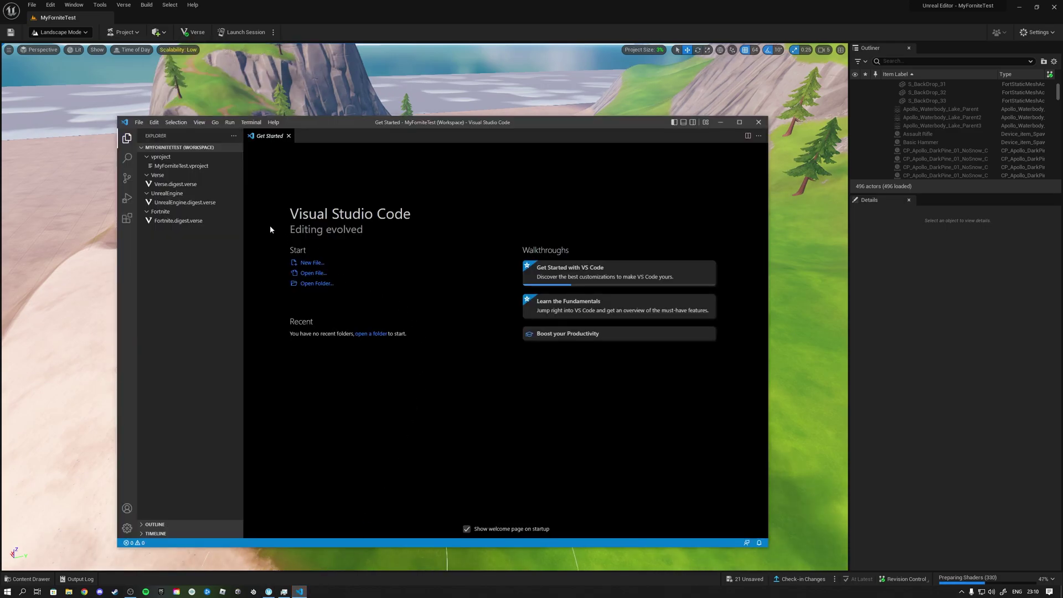
Examine the Verse, UnrealEngine and Fortnite digest files and MyForniteTest.vproject, and close Visual Studio Code
click(186, 186)
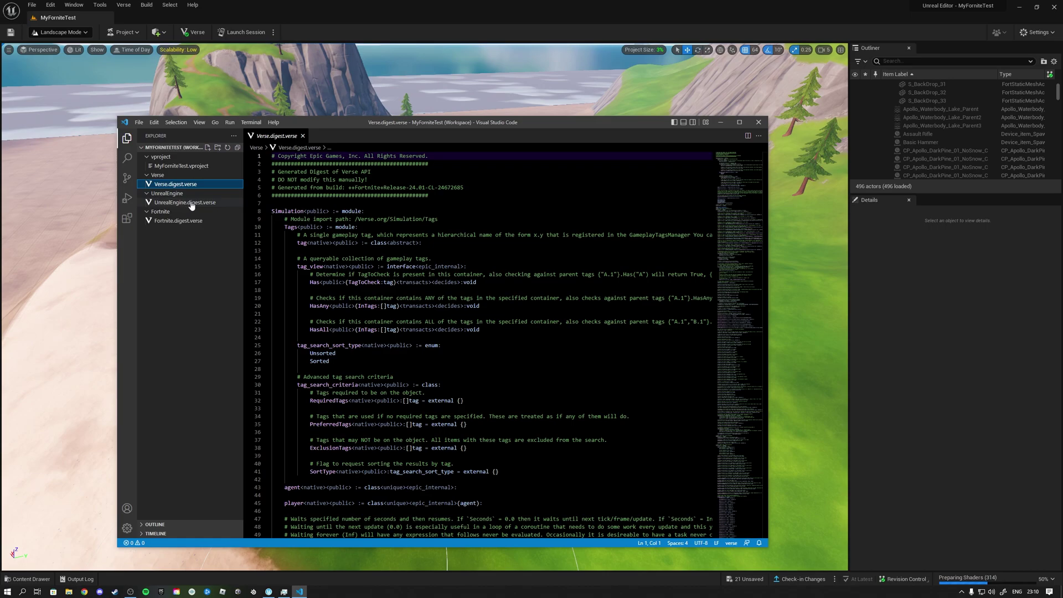
click(191, 203)
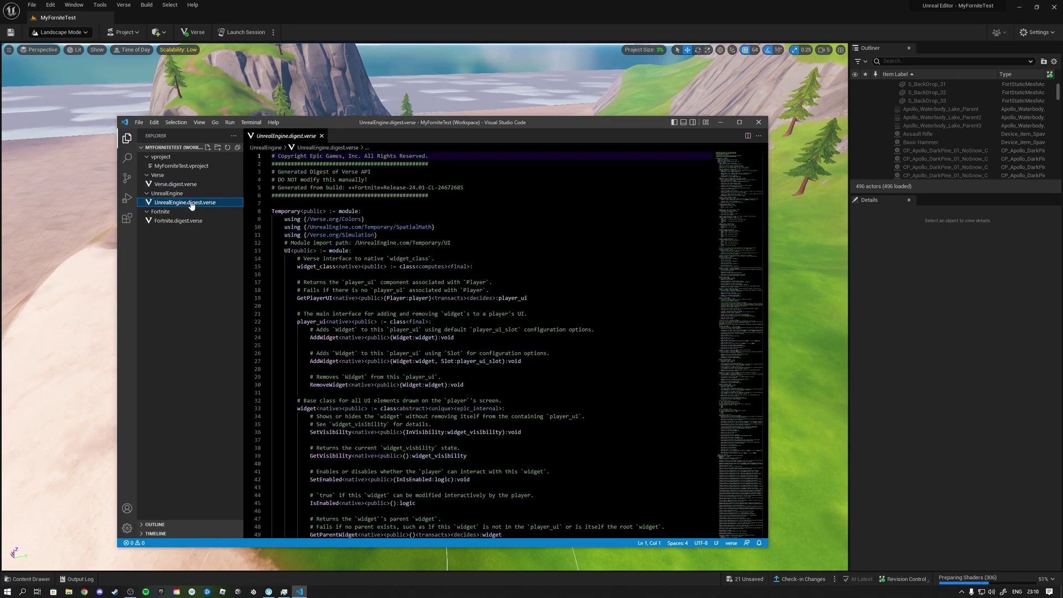
drag(331, 120, 332, 94)
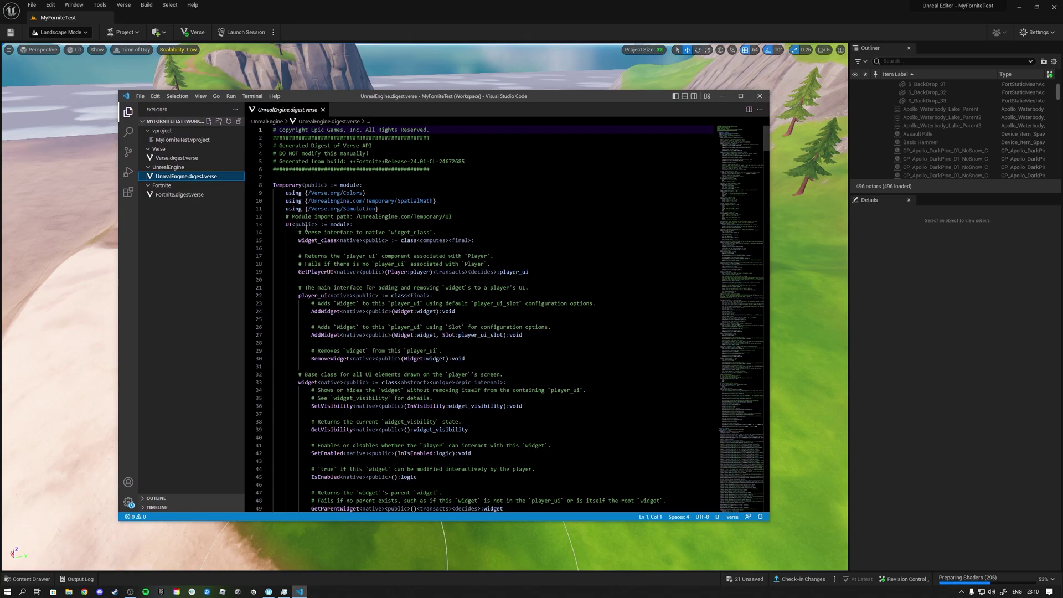
click(176, 197)
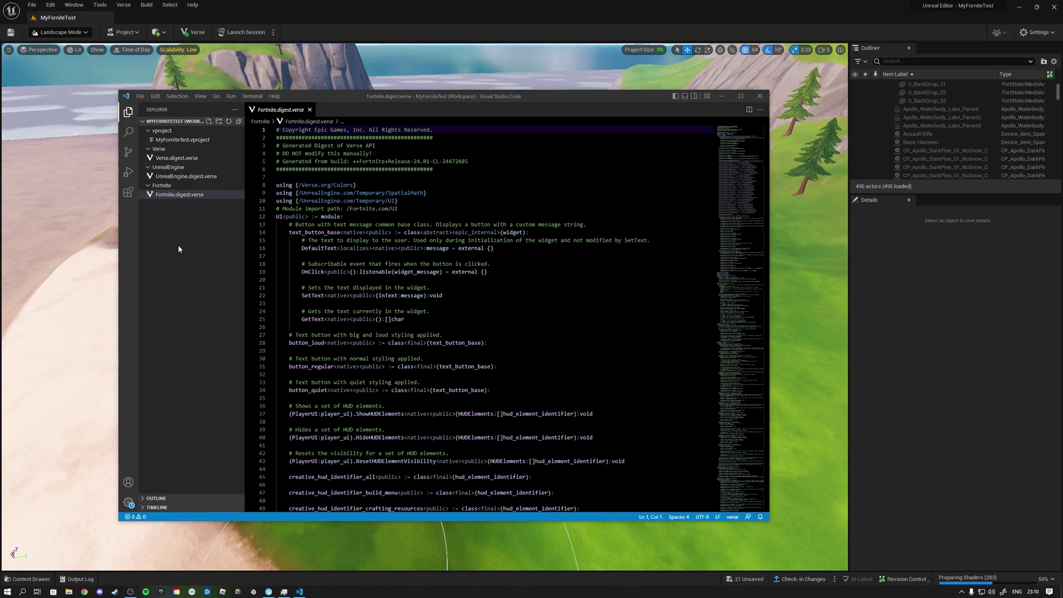
click(172, 142)
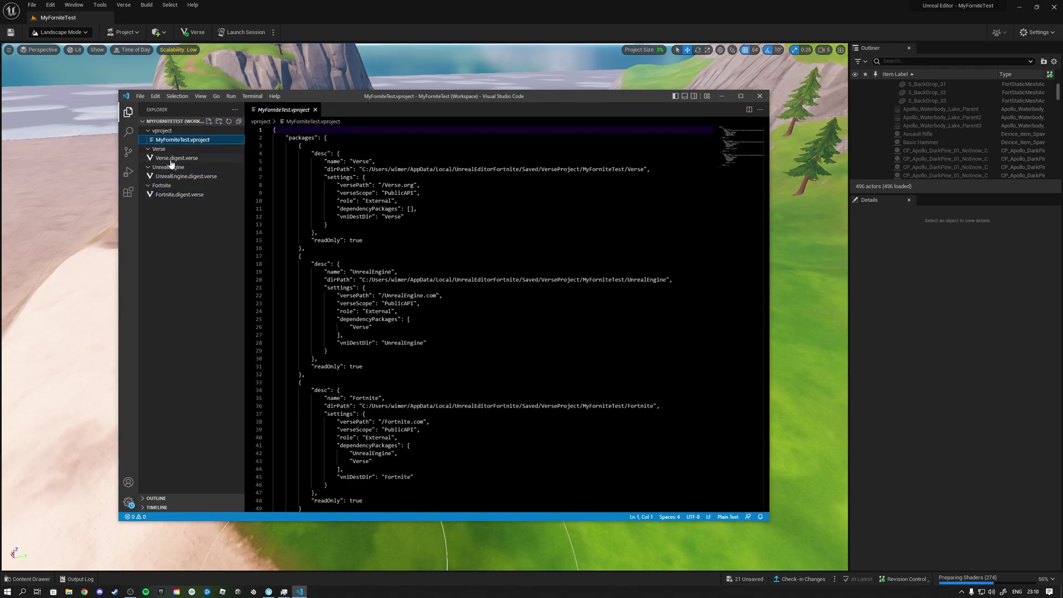
click(176, 158)
click(183, 176)
click(178, 194)
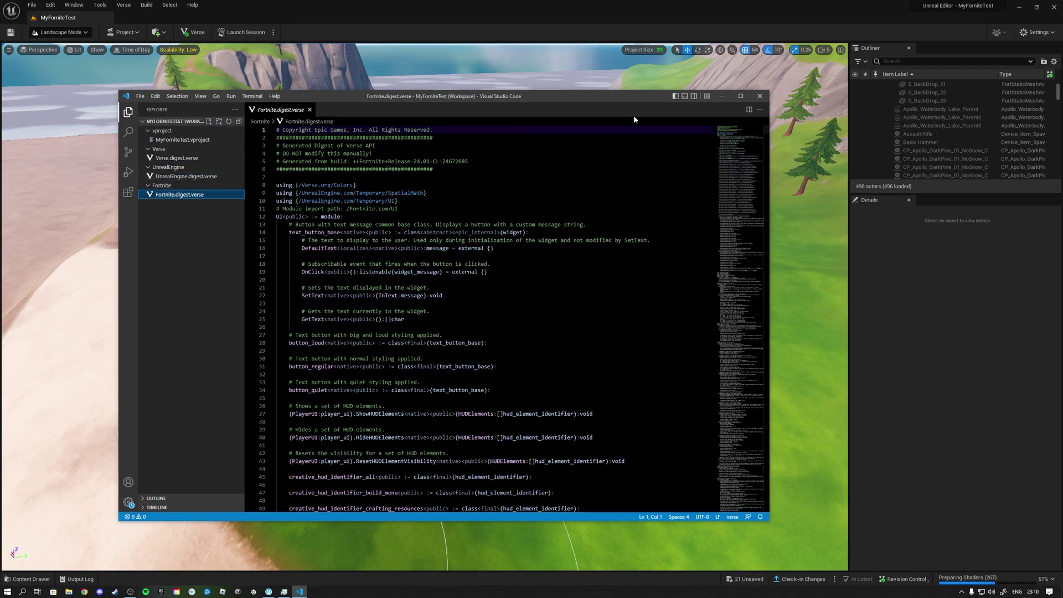
click(760, 97)
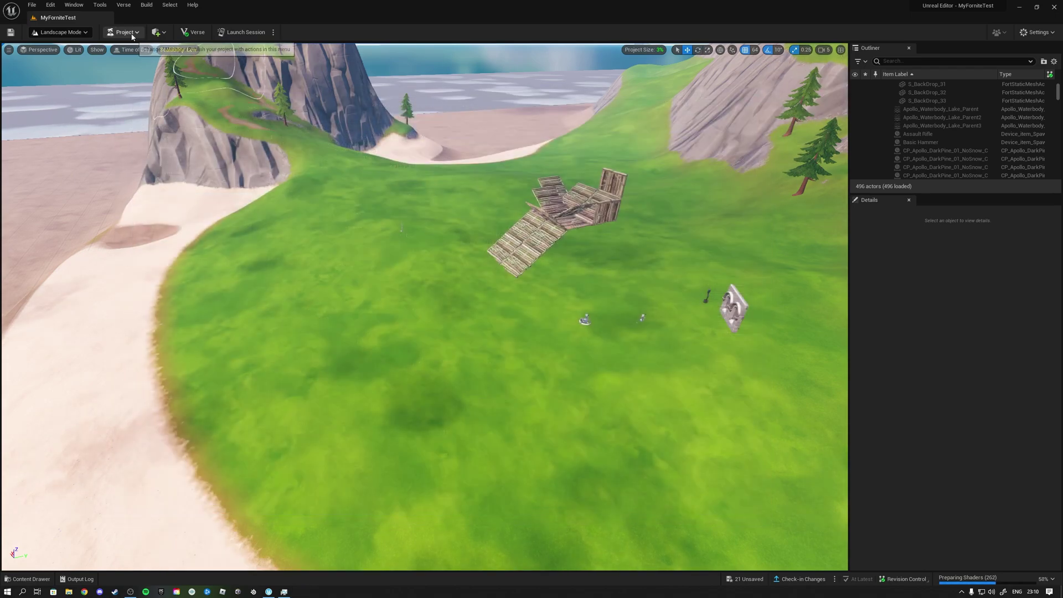
Review the level file commands, the session launch options and the project commands
click(30, 6)
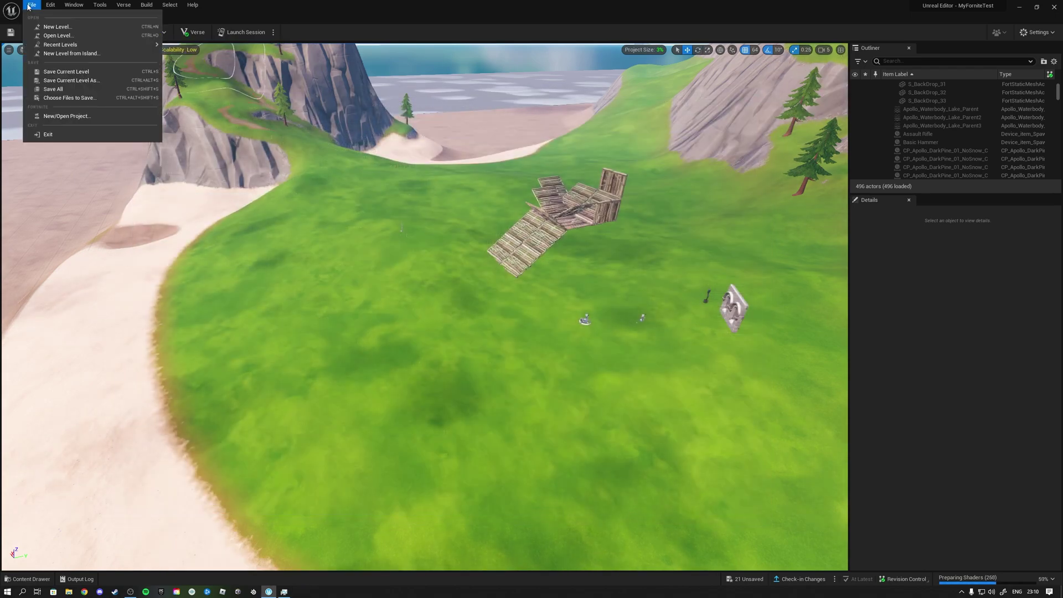
click(274, 32)
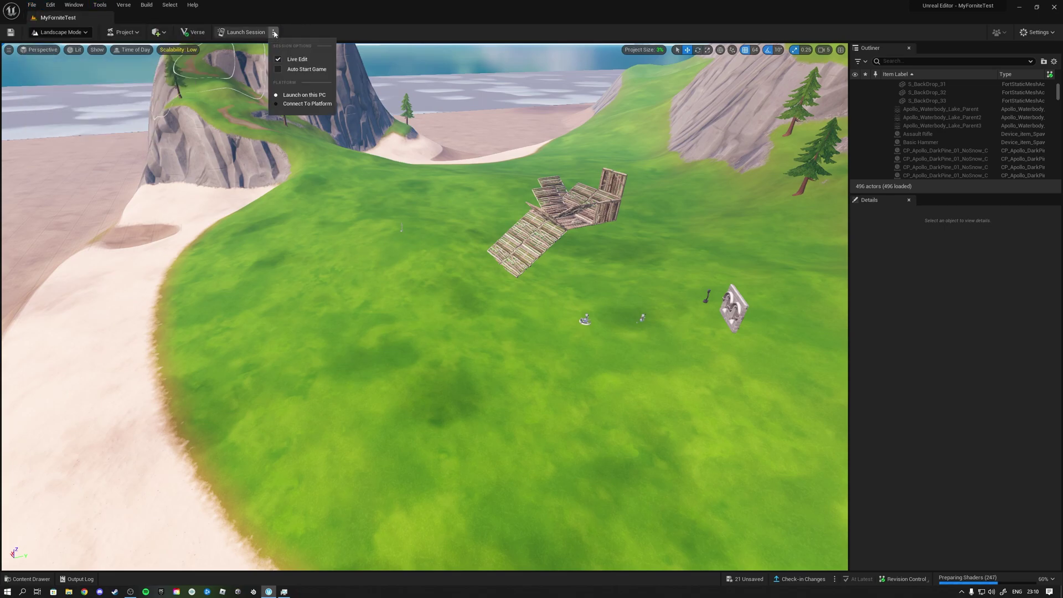
click(122, 33)
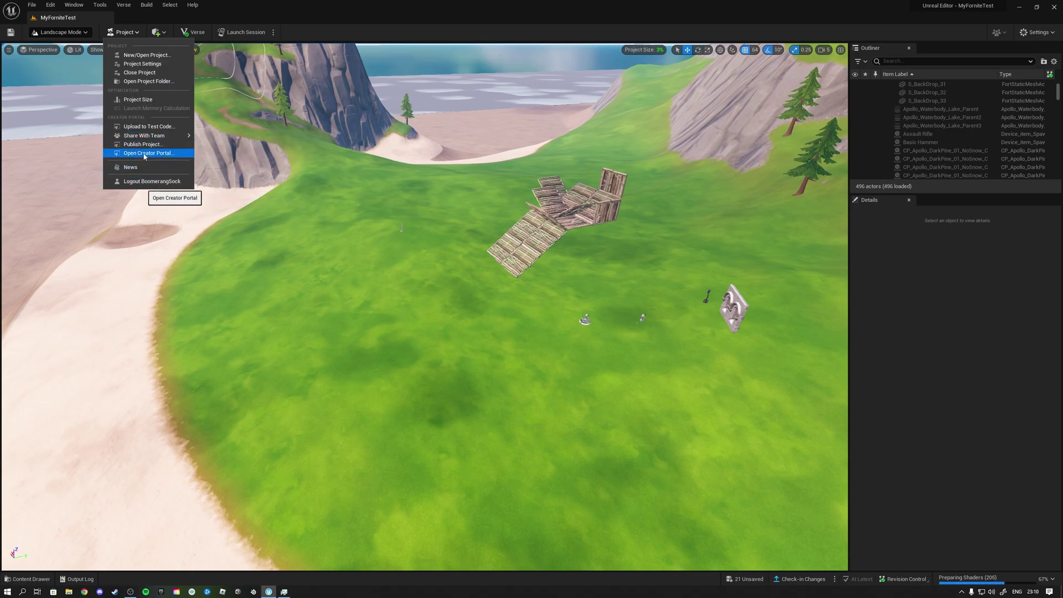
Open the Your First Hour in UEFN course from the project news, and read its learning goals and technical requirements
click(136, 167)
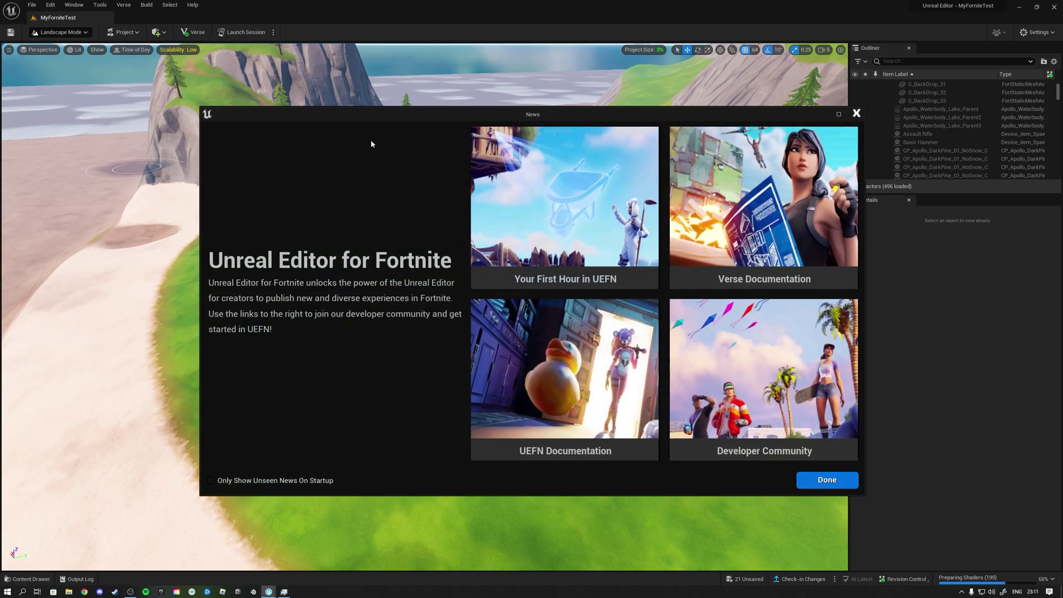
click(561, 238)
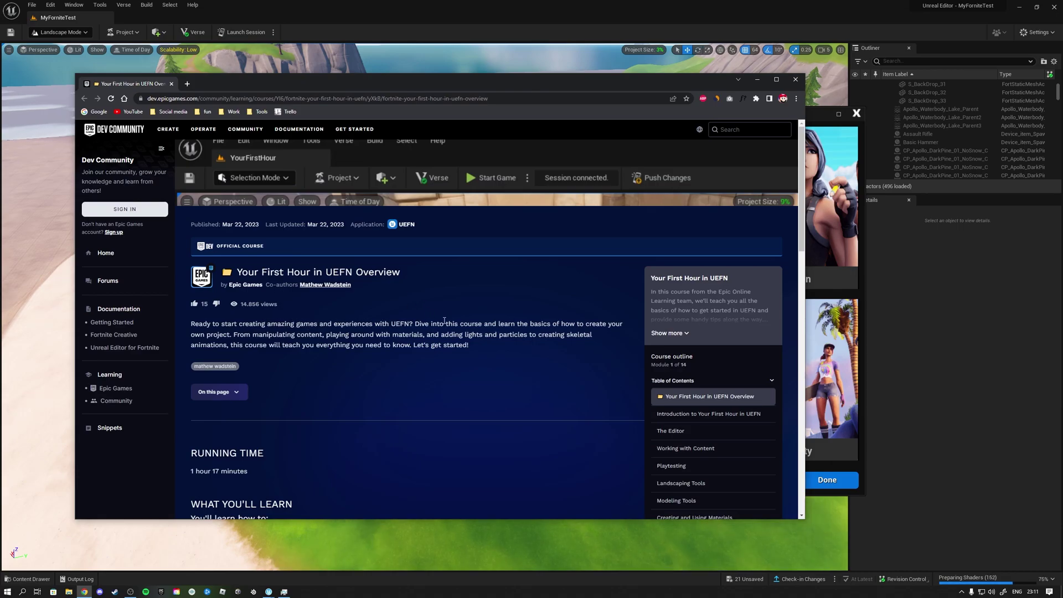
scroll(430, 338, down, 5)
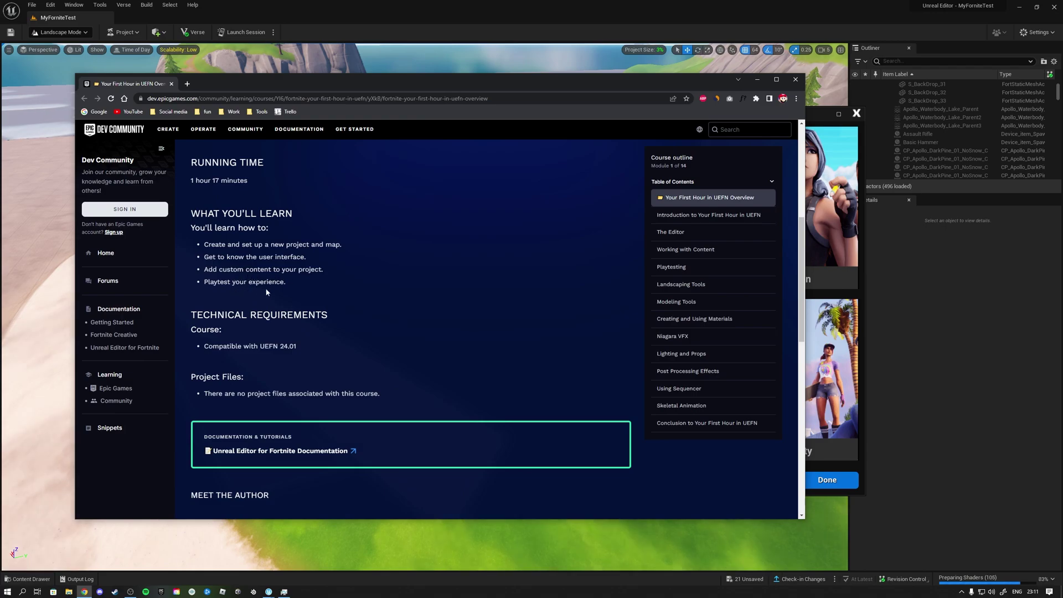
scroll(267, 297, down, 2)
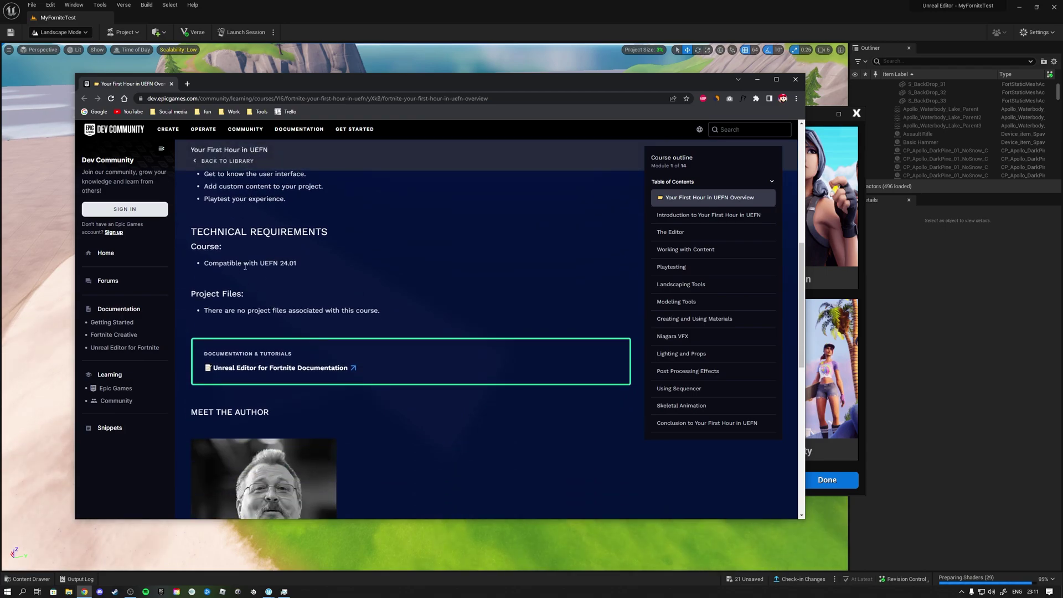
drag(208, 188, 315, 189)
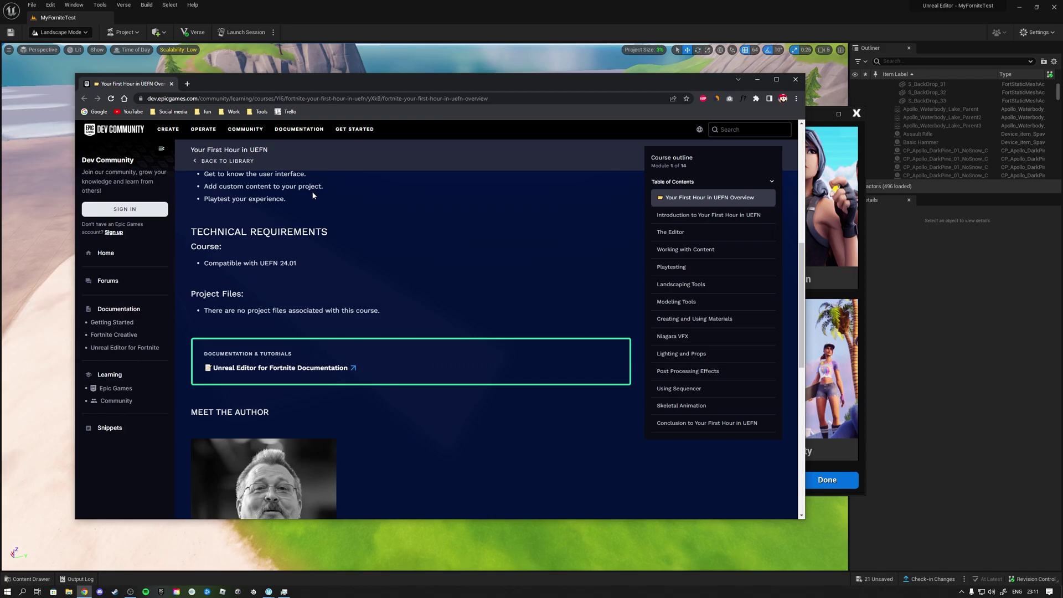
Browse the course modules from the Introduction through The Editor, Working with Content, Playtesting, Landscaping Tools and Modeling Tools
click(675, 215)
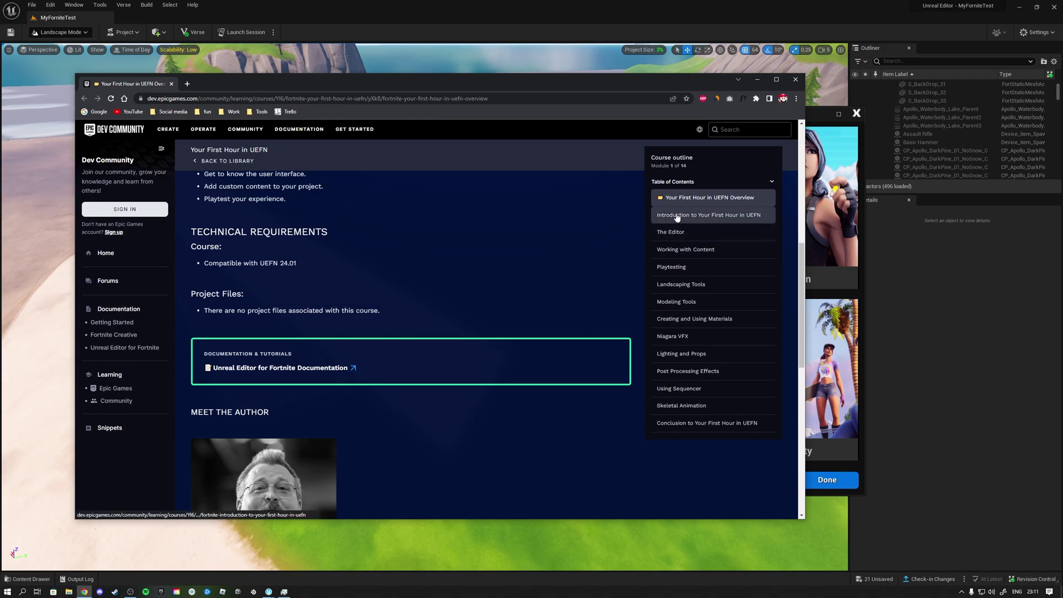
scroll(552, 253, up, 1)
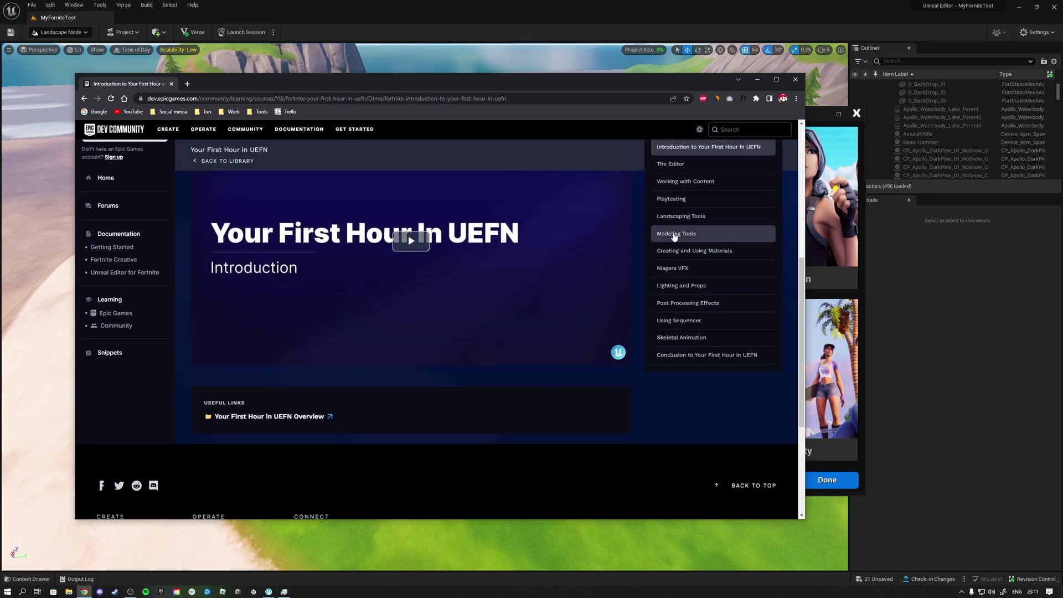
click(671, 236)
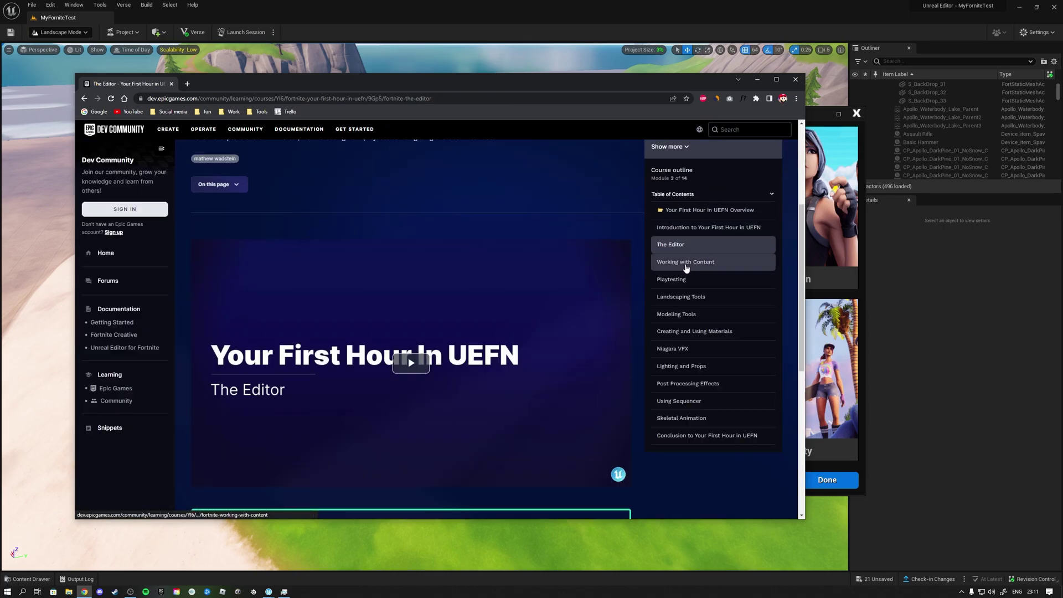
click(685, 262)
click(684, 279)
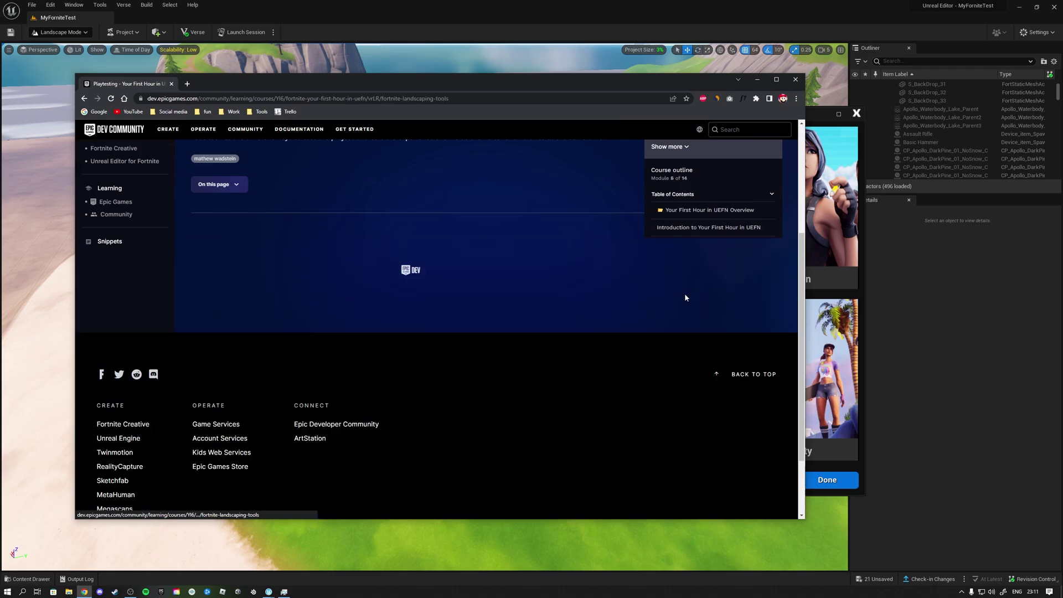
click(684, 296)
click(685, 314)
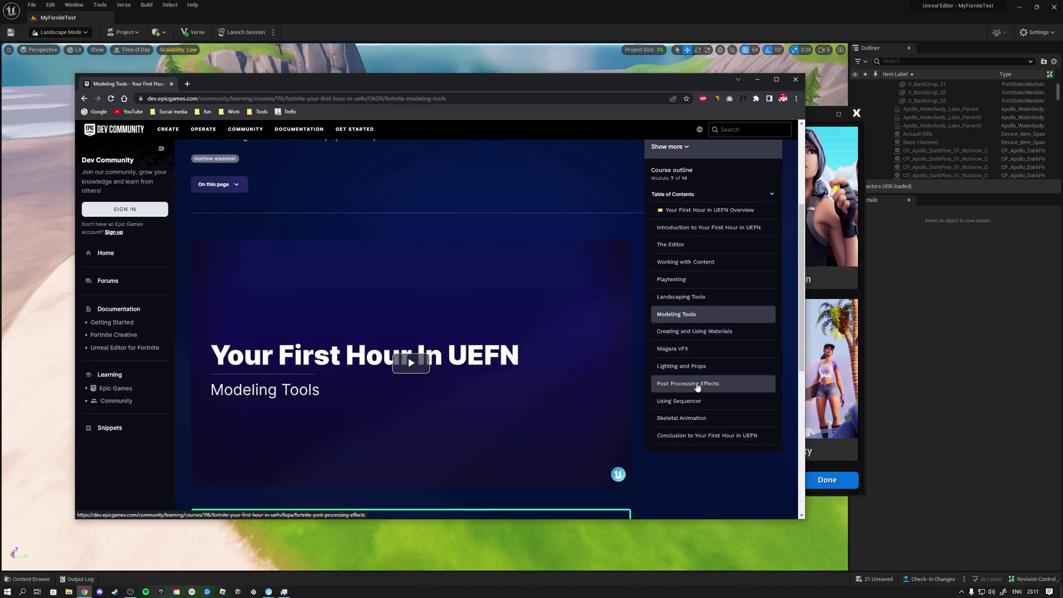
Examine the Post Processing Effects, Lighting and Props, Niagara VFX and Creating and Using Materials modules, and close the course and the news
click(697, 388)
click(684, 366)
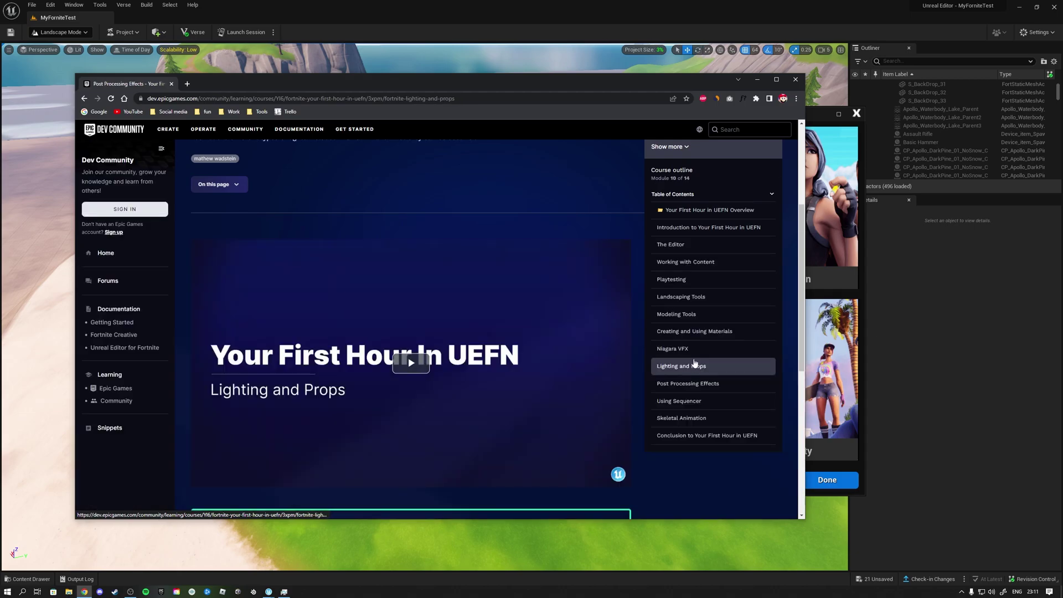
click(689, 349)
click(694, 331)
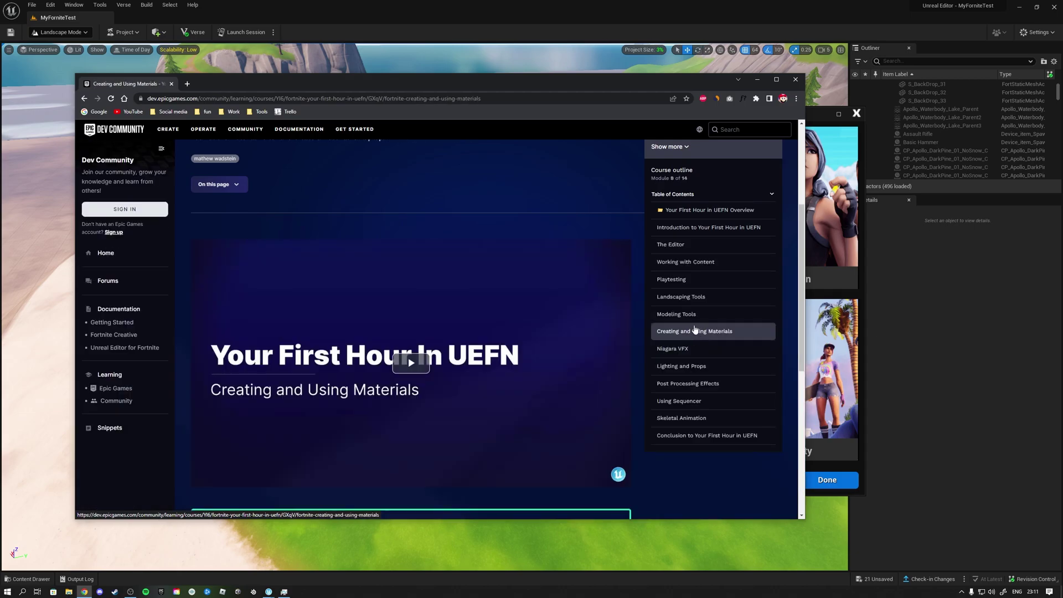
click(795, 79)
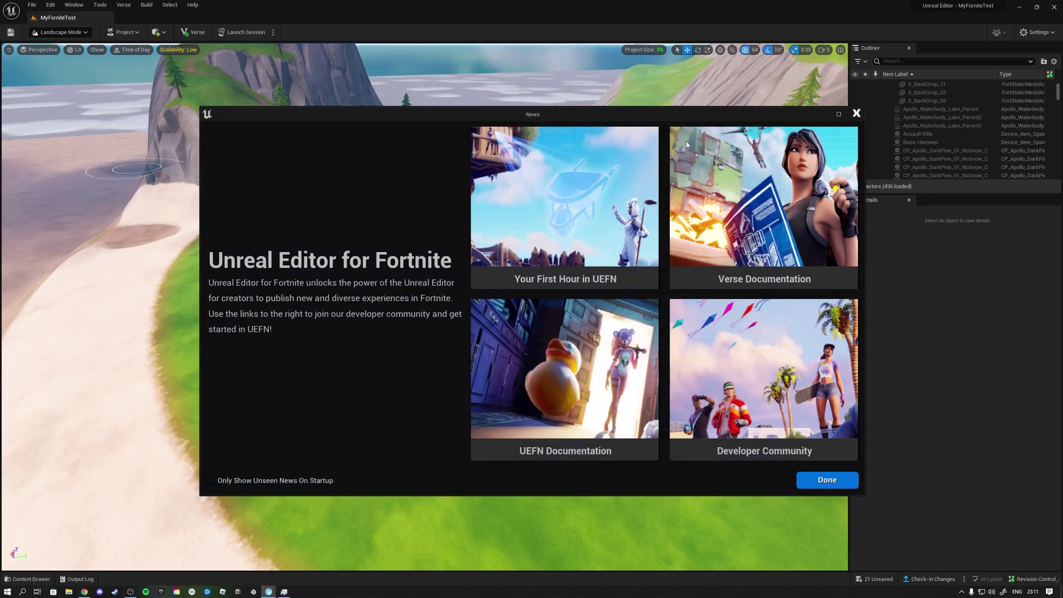
click(856, 113)
right_drag(509, 256, 625, 216)
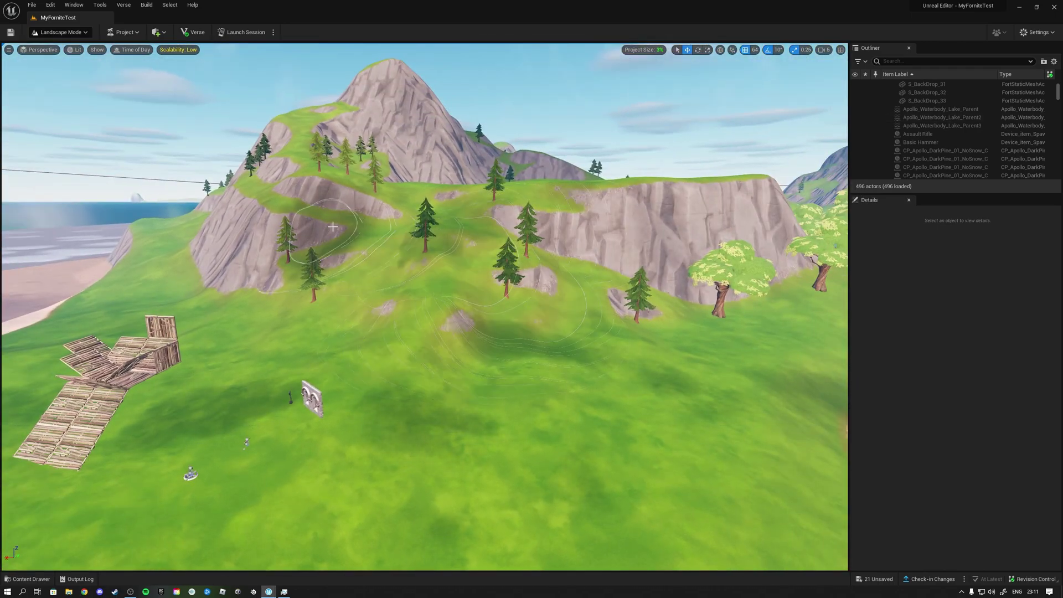
mouse_move(579, 344)
right_down()
mouse_move(684, 322)
mouse_move(685, 337)
mouse_move(496, 361)
right_up()
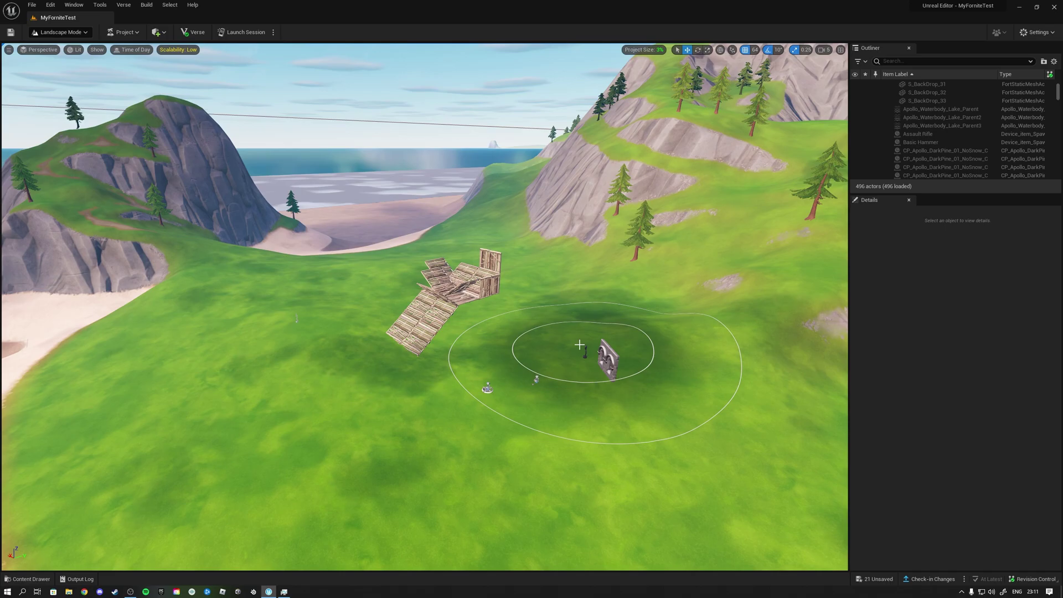
mouse_move(491, 311)
right_down()
mouse_move(607, 291)
mouse_move(707, 302)
right_up()
mouse_move(437, 348)
right_down()
mouse_move(377, 374)
mouse_move(192, 372)
mouse_move(195, 355)
mouse_move(243, 310)
mouse_move(332, 271)
right_up()
key(w)
right_drag(381, 311, 465, 356)
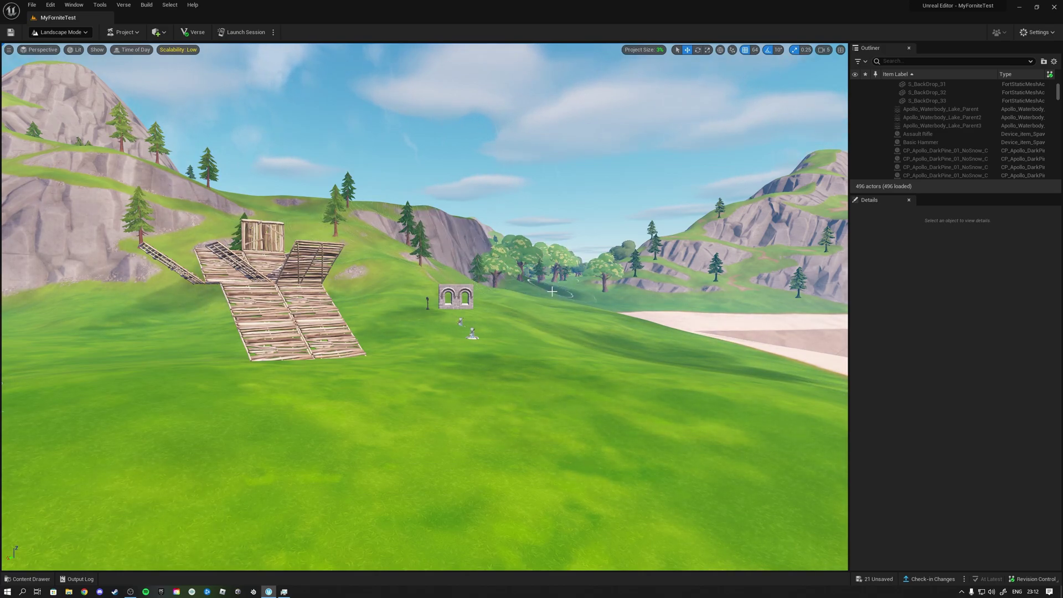
click(575, 325)
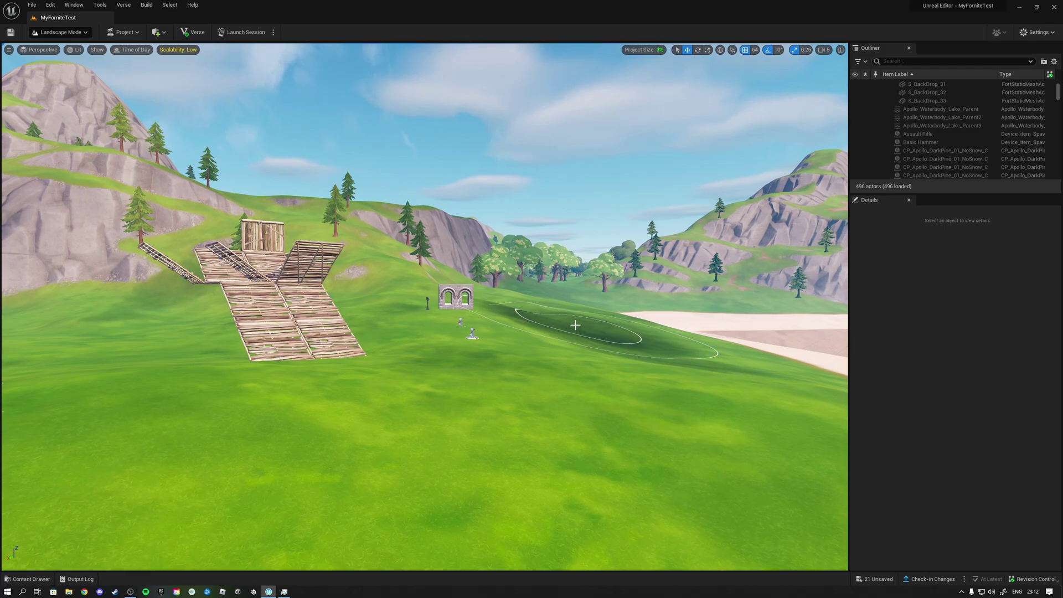